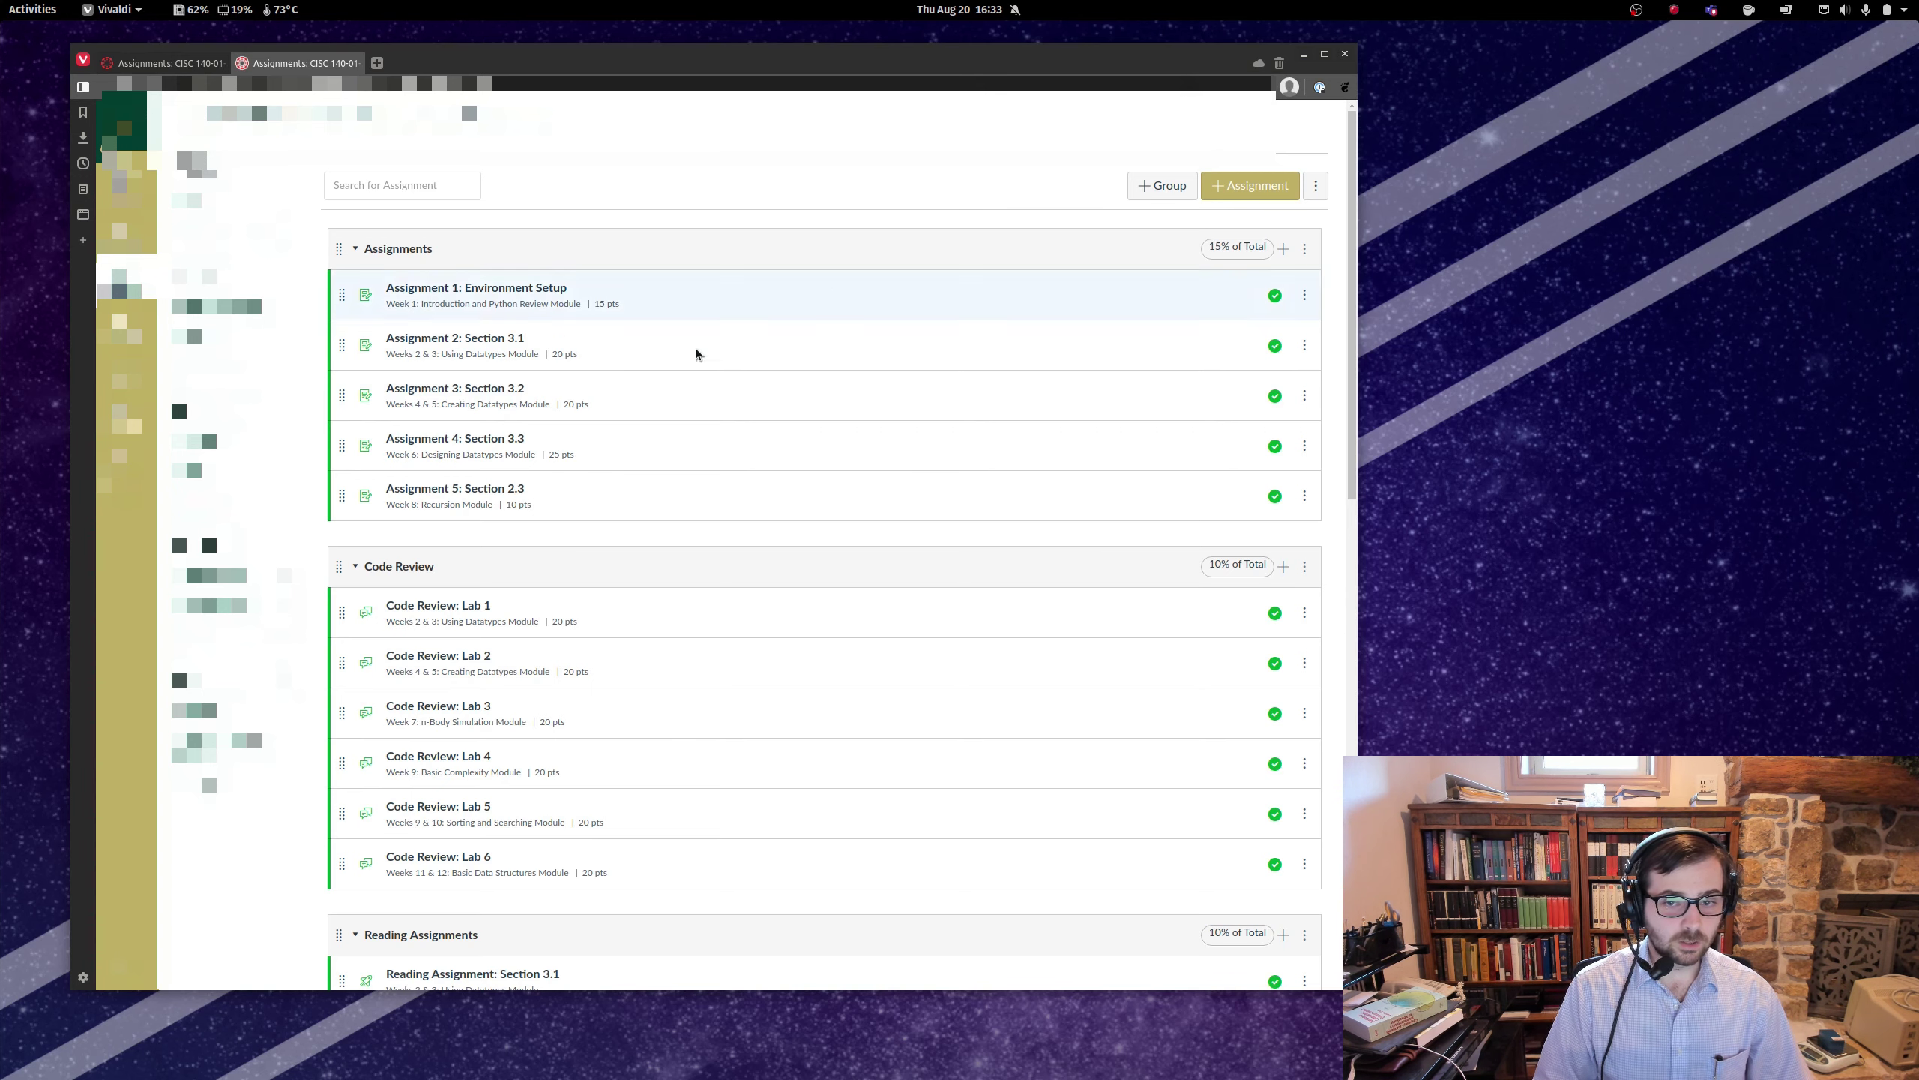
- Examine the due date picker in the edit form of Assignment 1: Environment Setup and leave the form without saving
{"action": "left_click", "coordinate": [549, 288]}
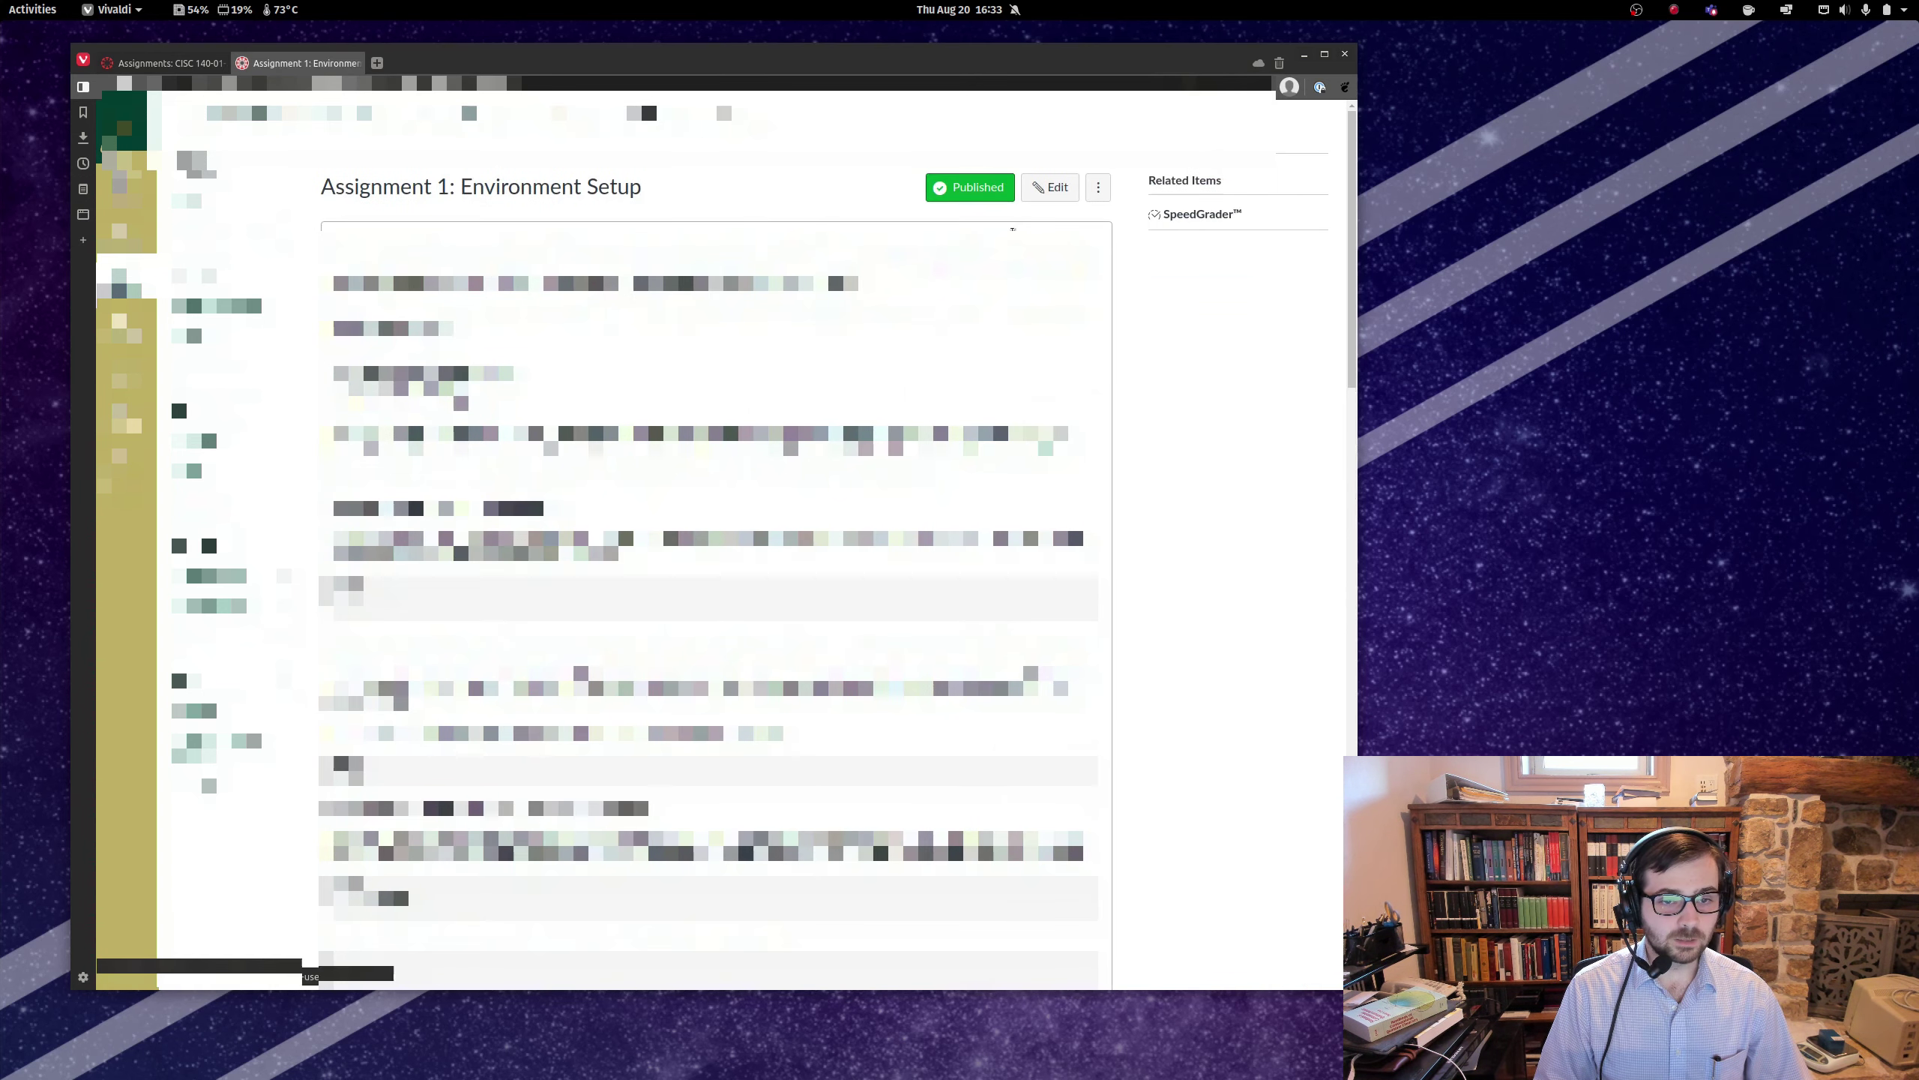
{"action": "left_click", "coordinate": [1076, 193]}
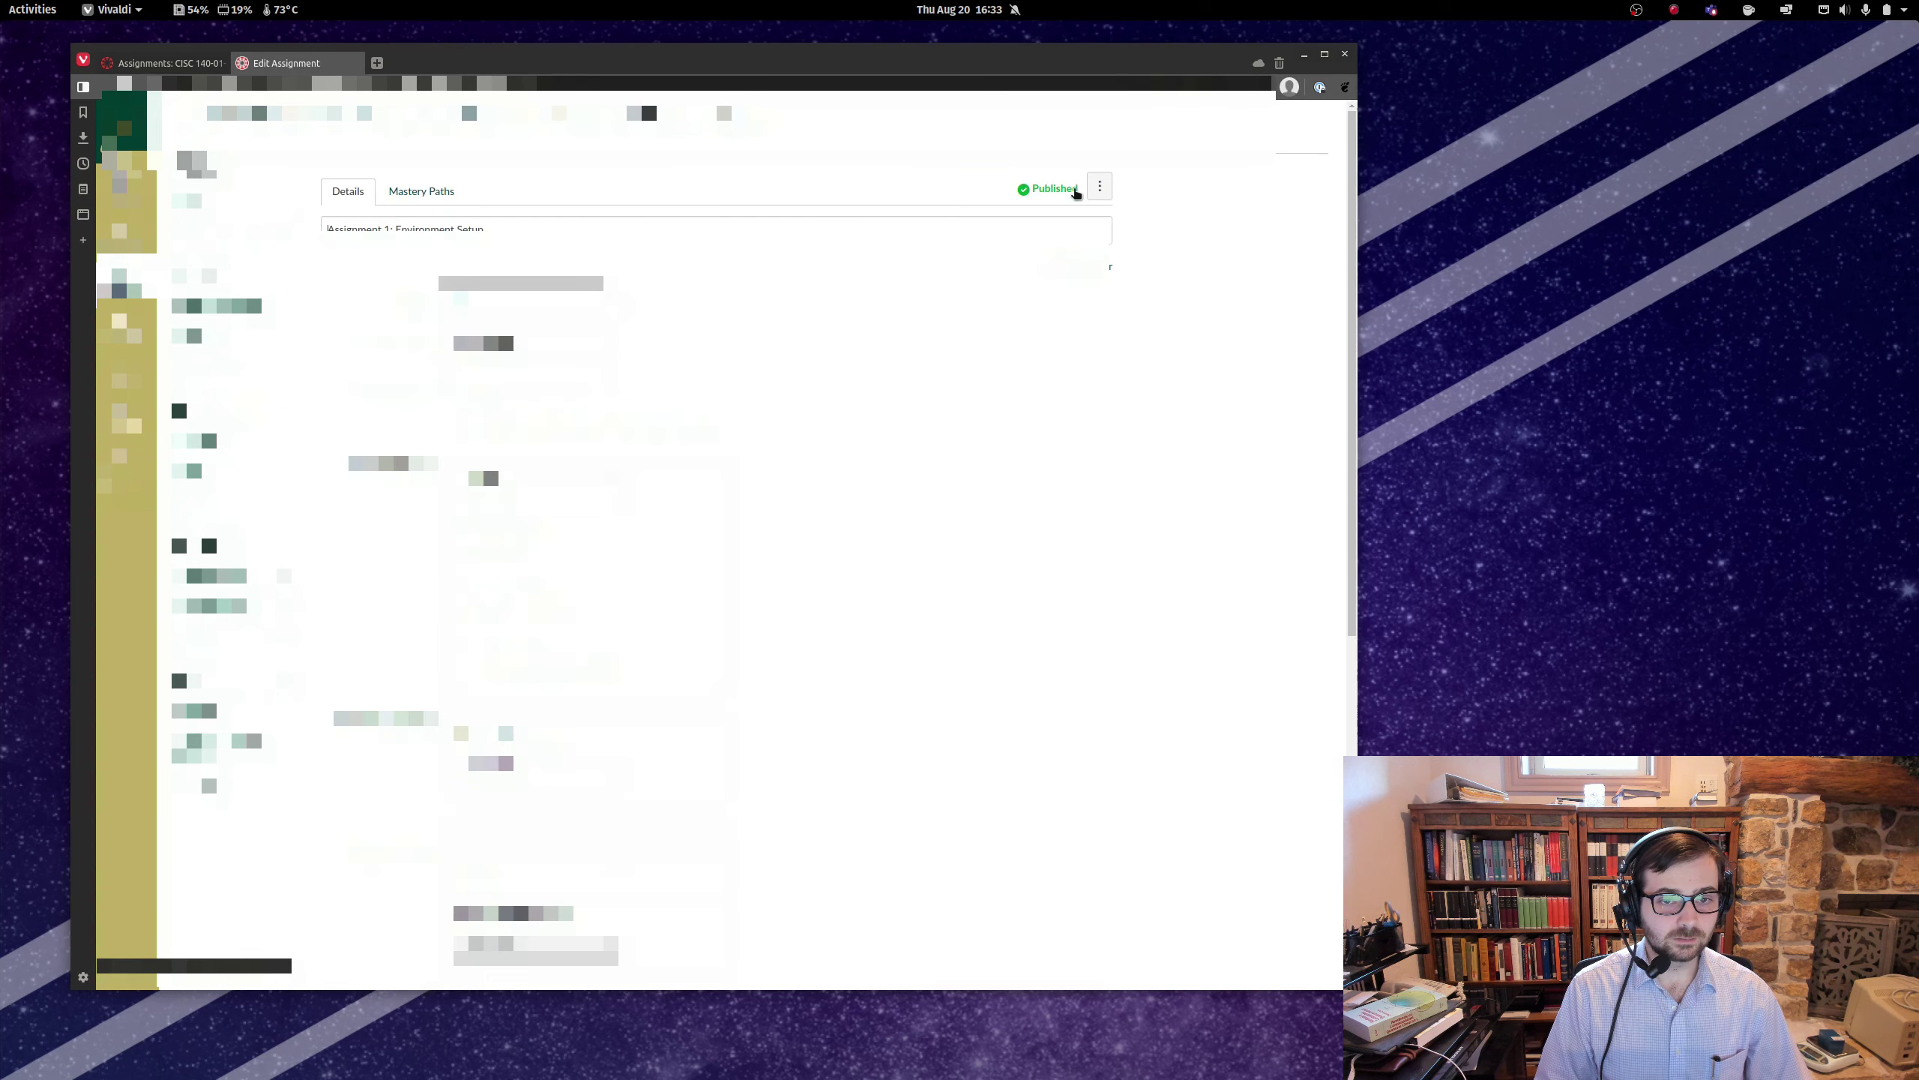
{"action": "scroll", "coordinate": [1211, 660], "scroll_direction": "down", "scroll_amount": 10}
{"action": "scroll", "coordinate": [812, 730], "scroll_direction": "down", "scroll_amount": 5}
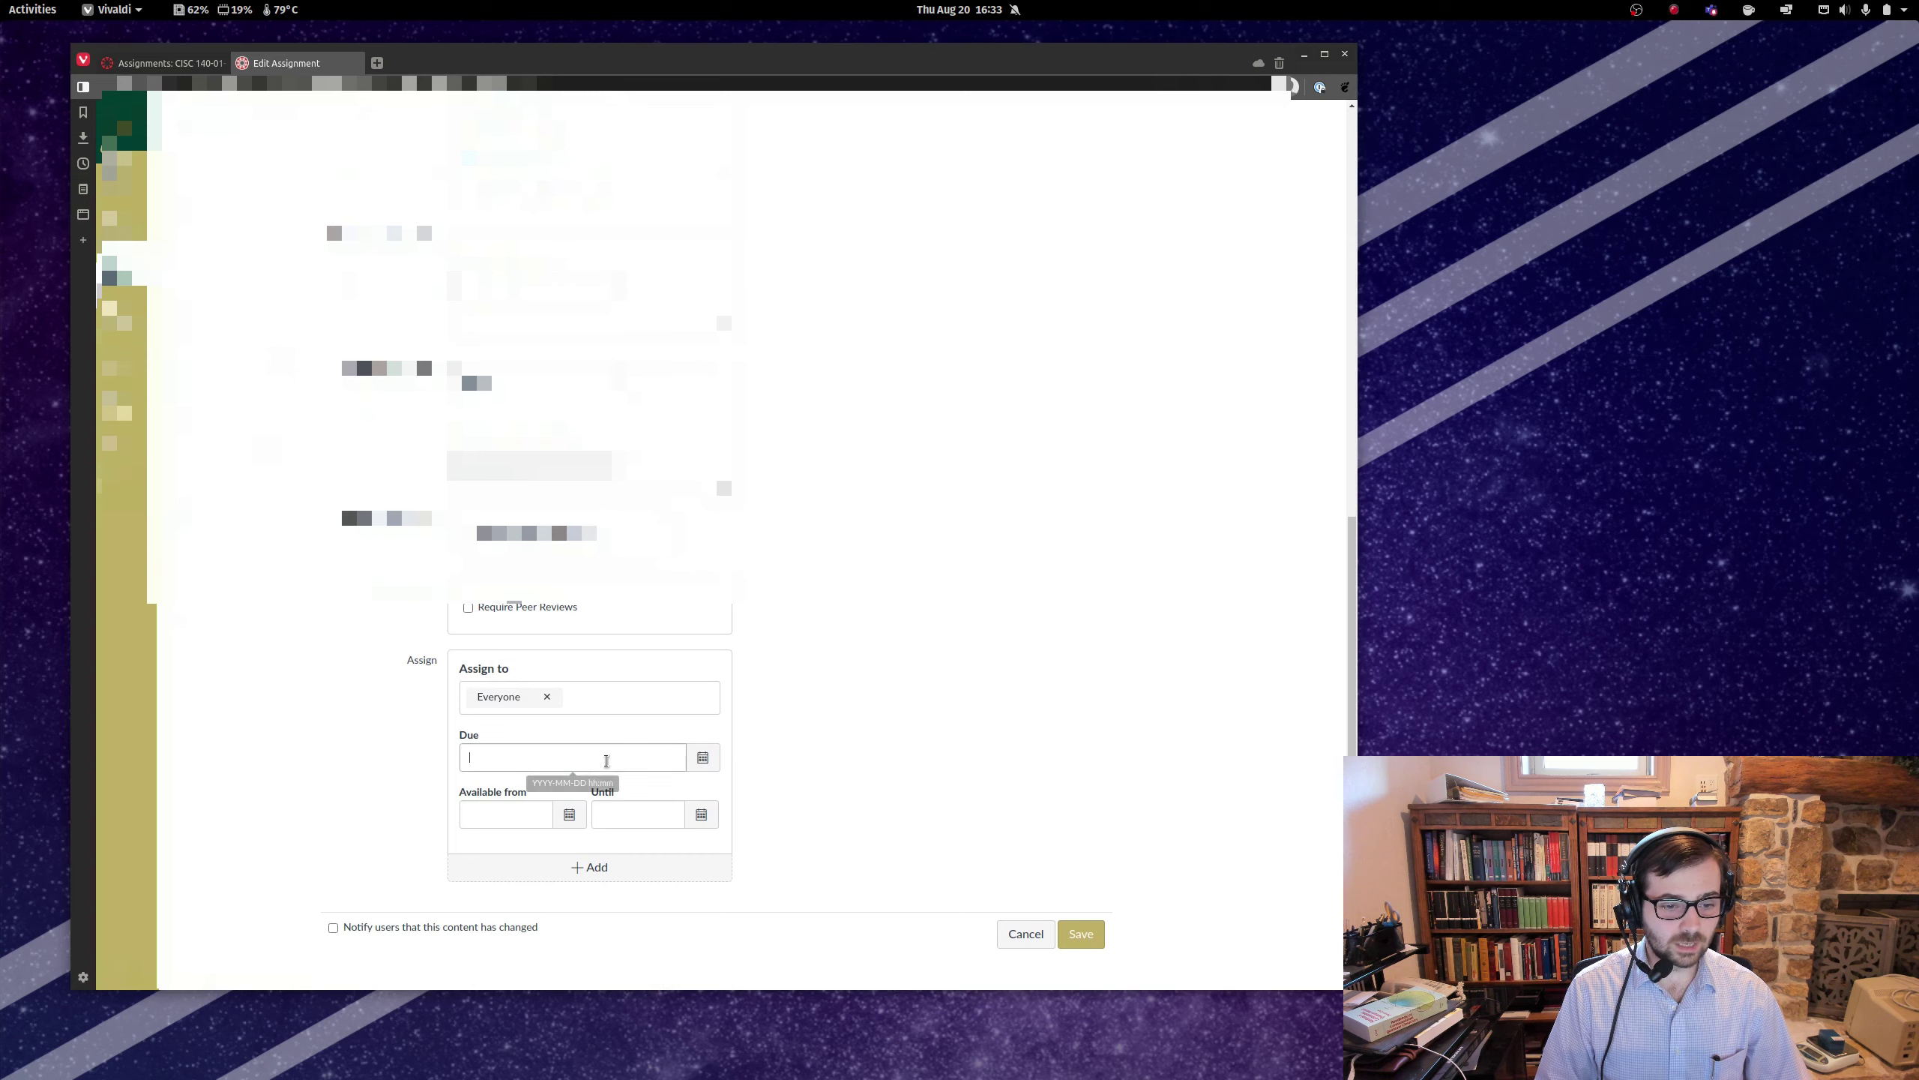
{"action": "left_click", "coordinate": [703, 757]}
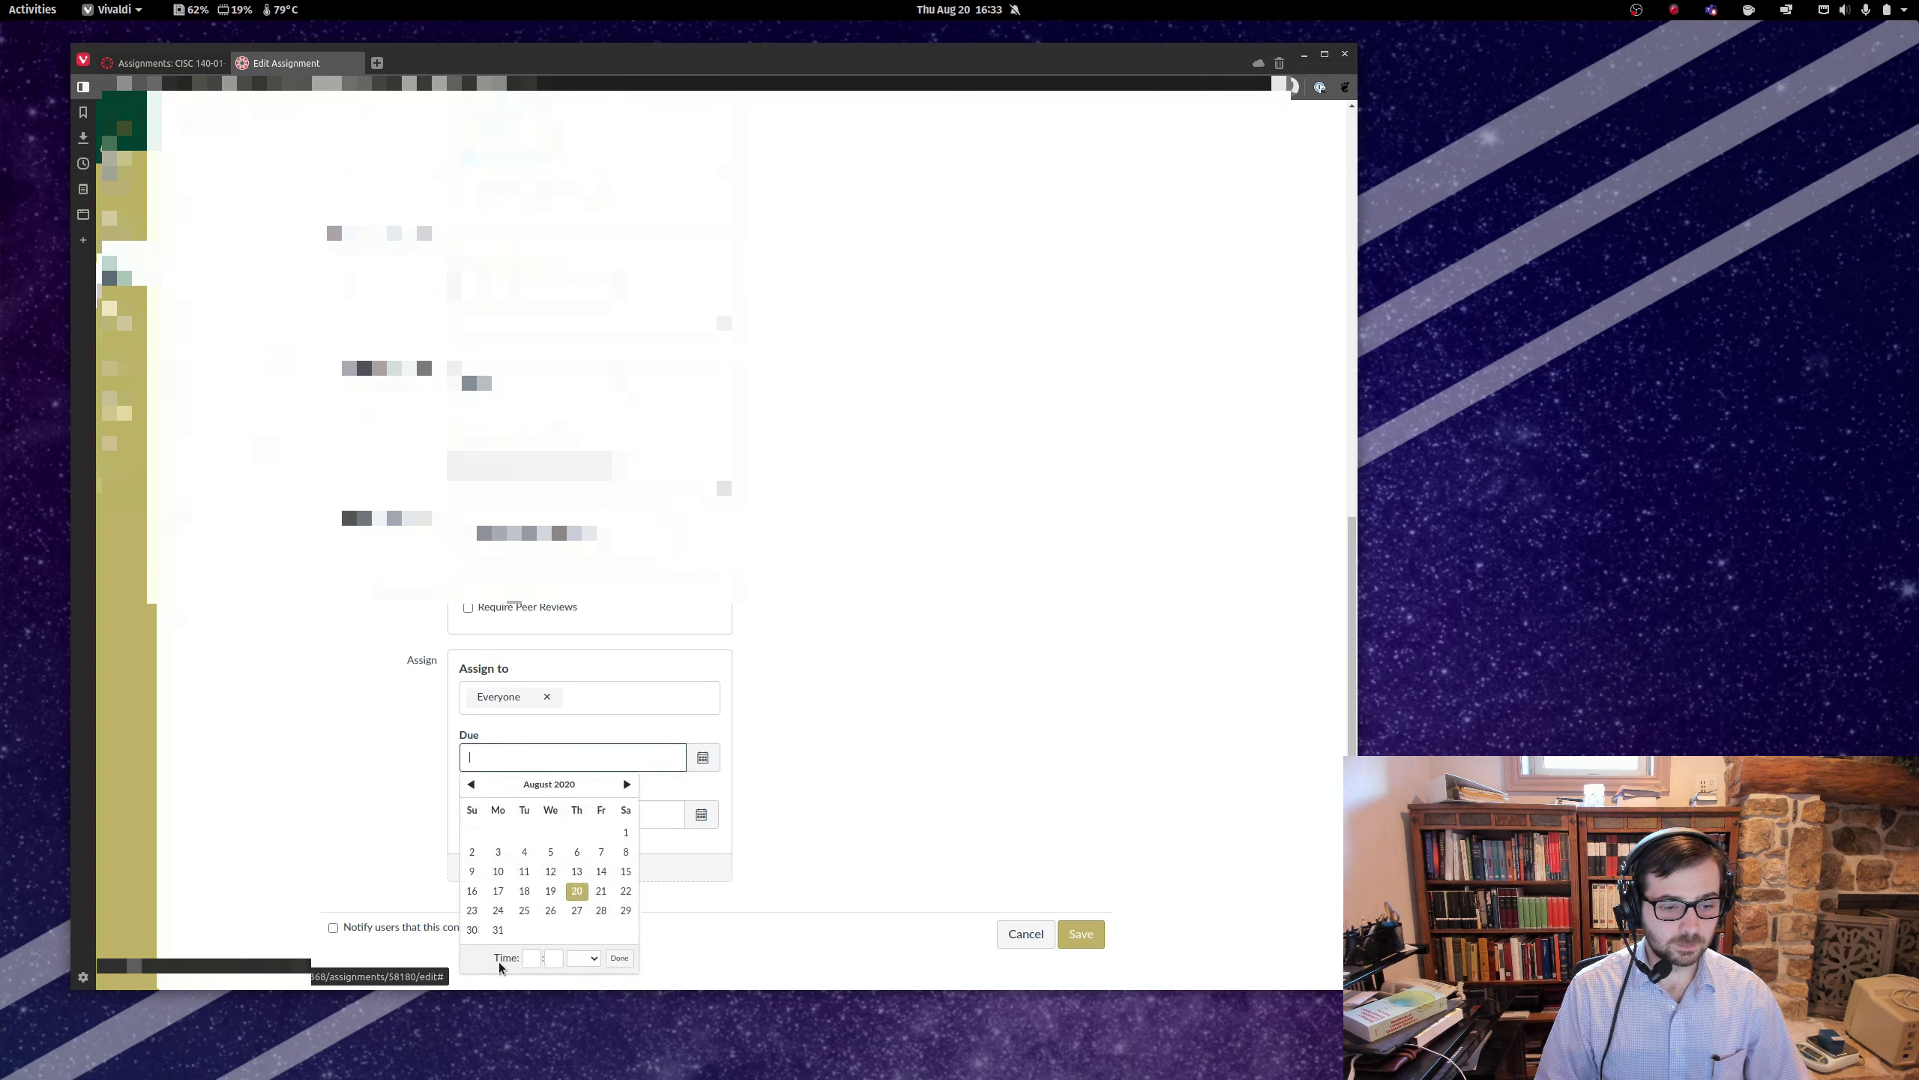
{"action": "left_click", "coordinate": [1014, 819]}
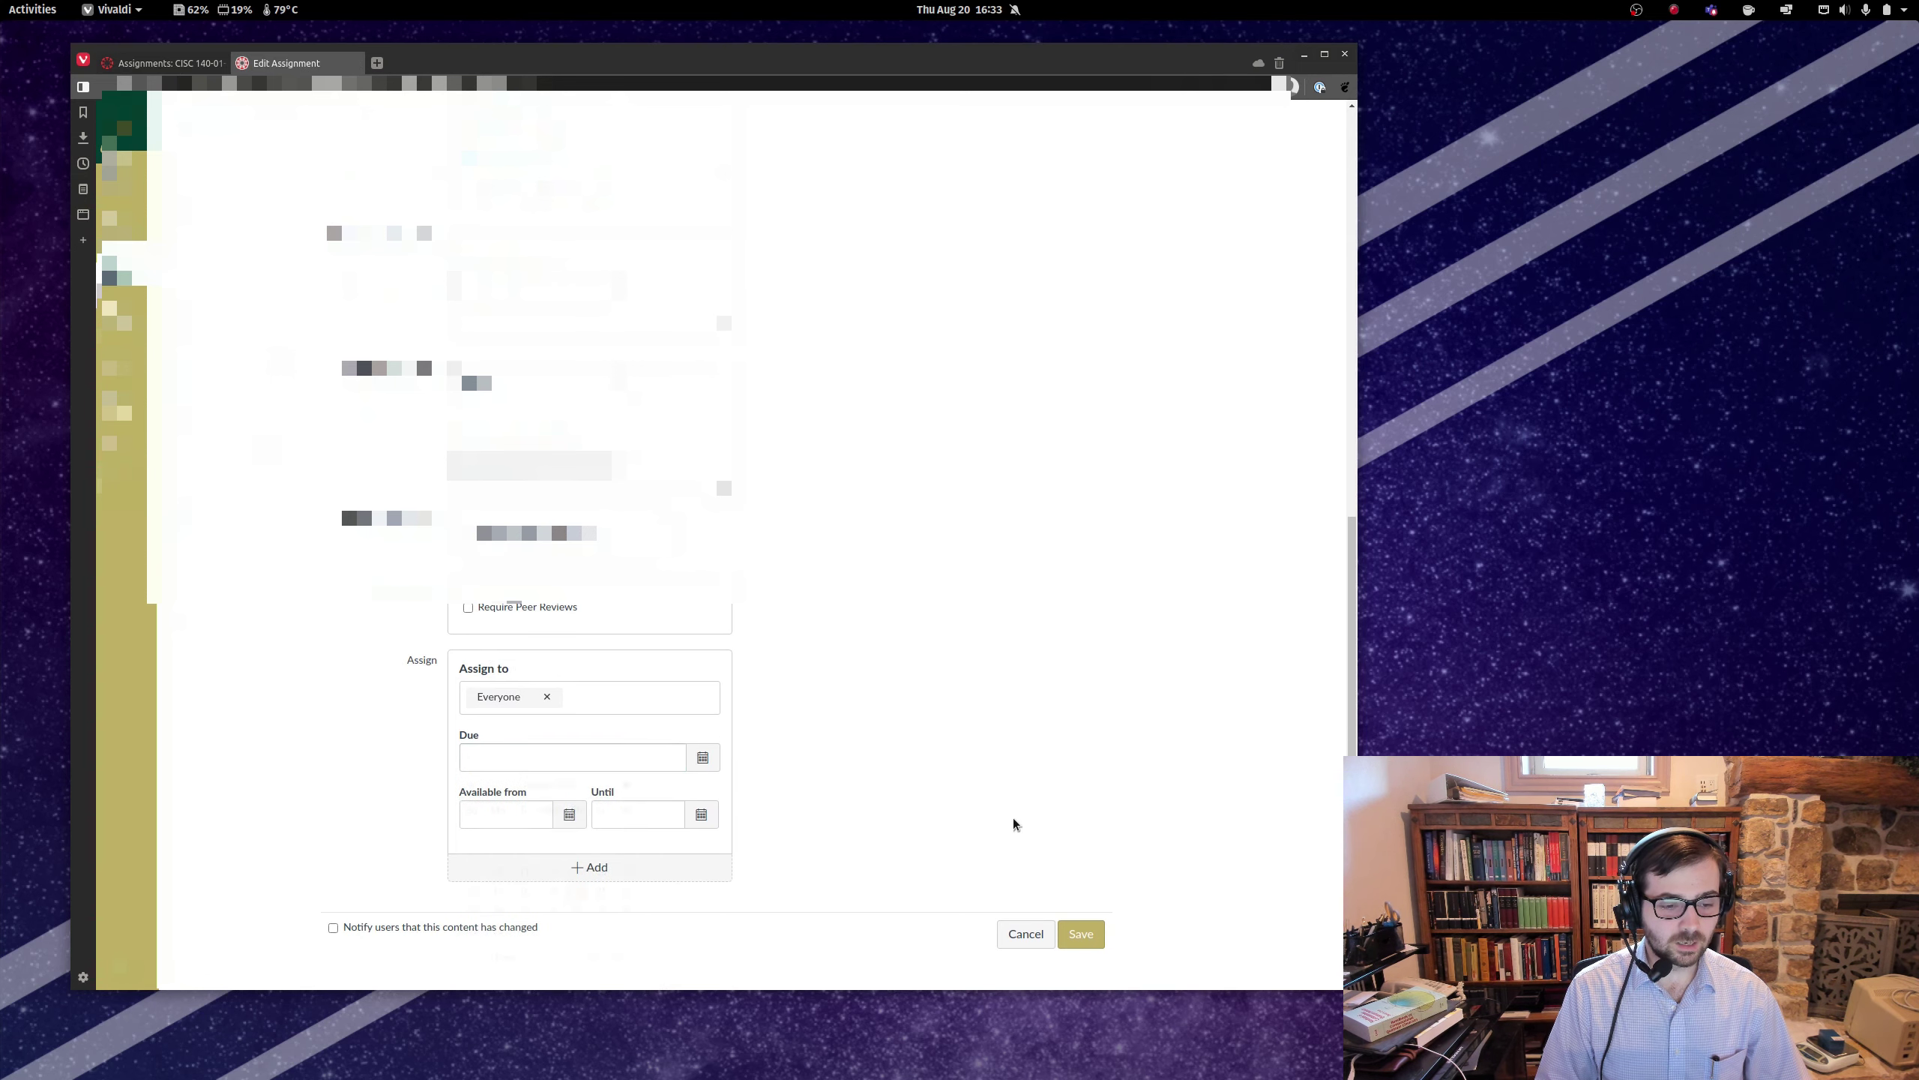
{"action": "left_click", "coordinate": [1025, 935]}
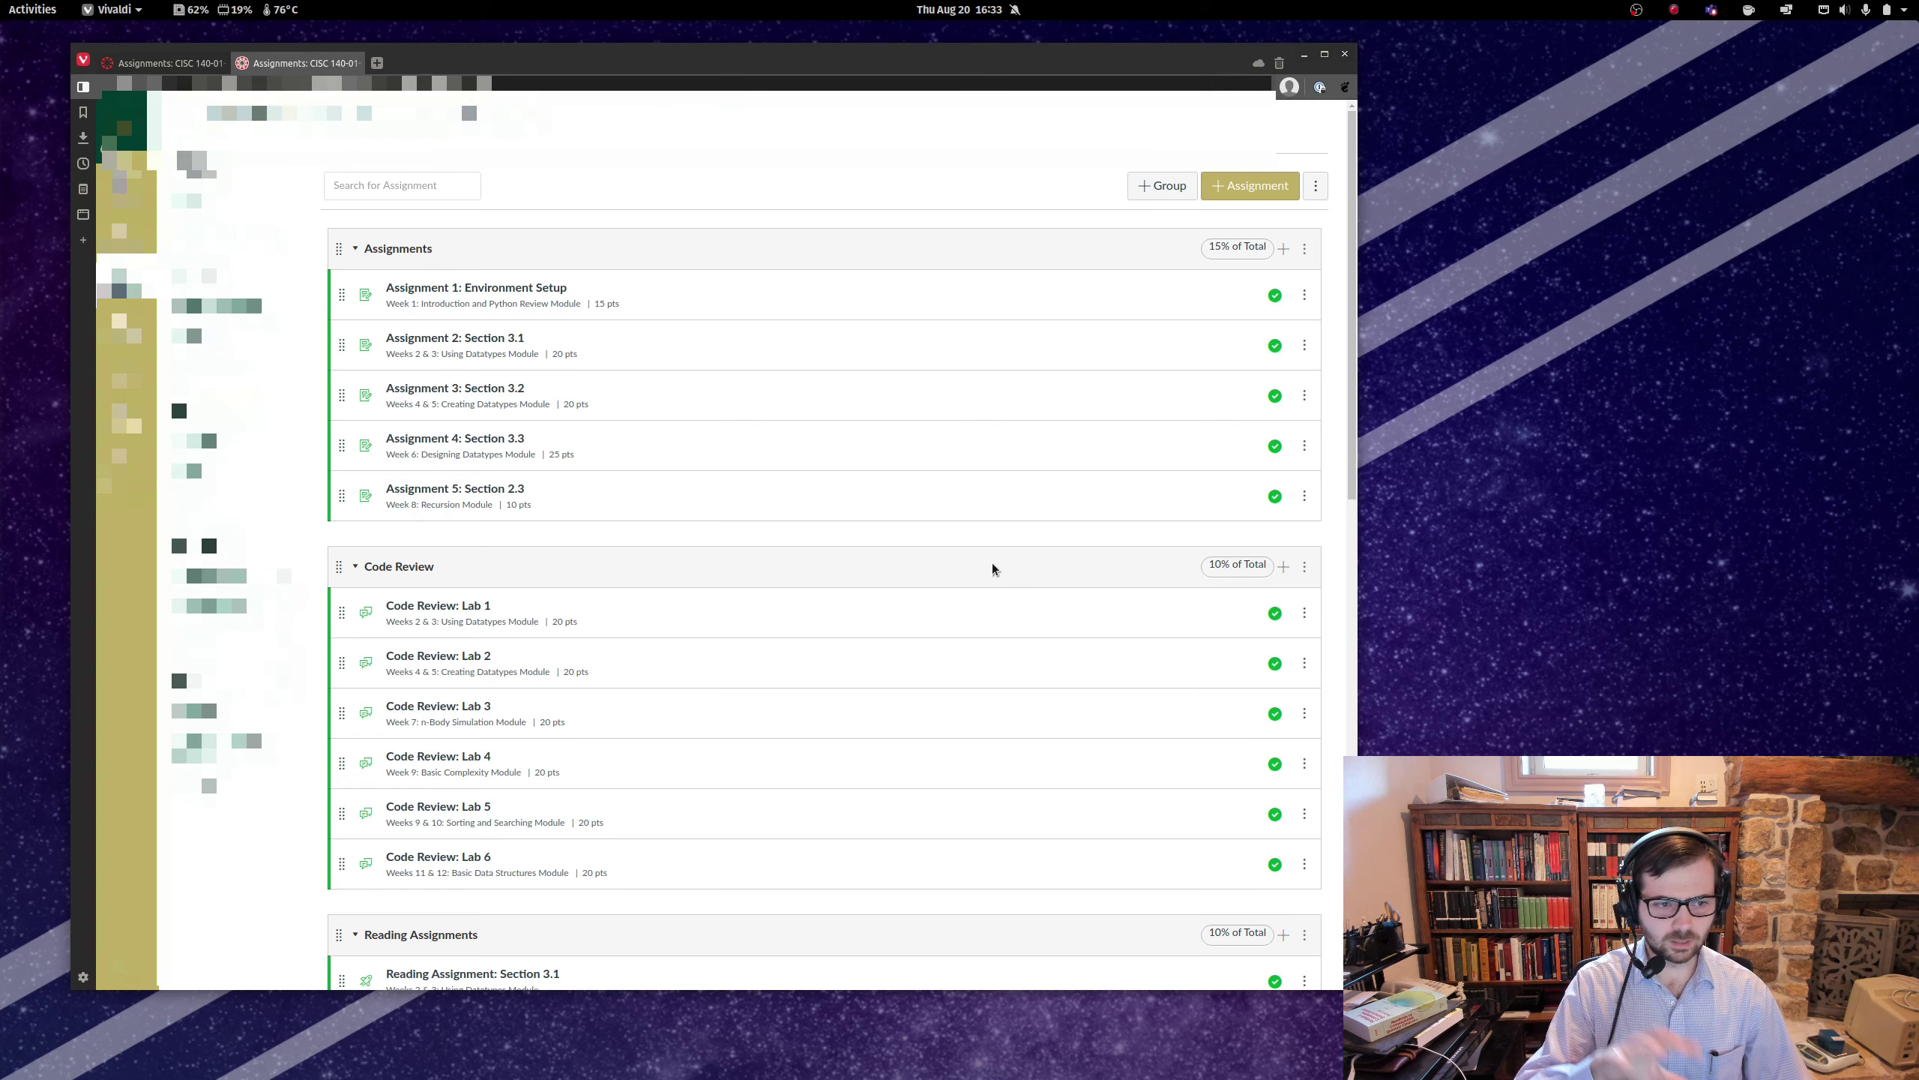
- Open the bulk Edit Assignment Dates page and look through the list of assignments
{"action": "left_click", "coordinate": [1315, 191]}
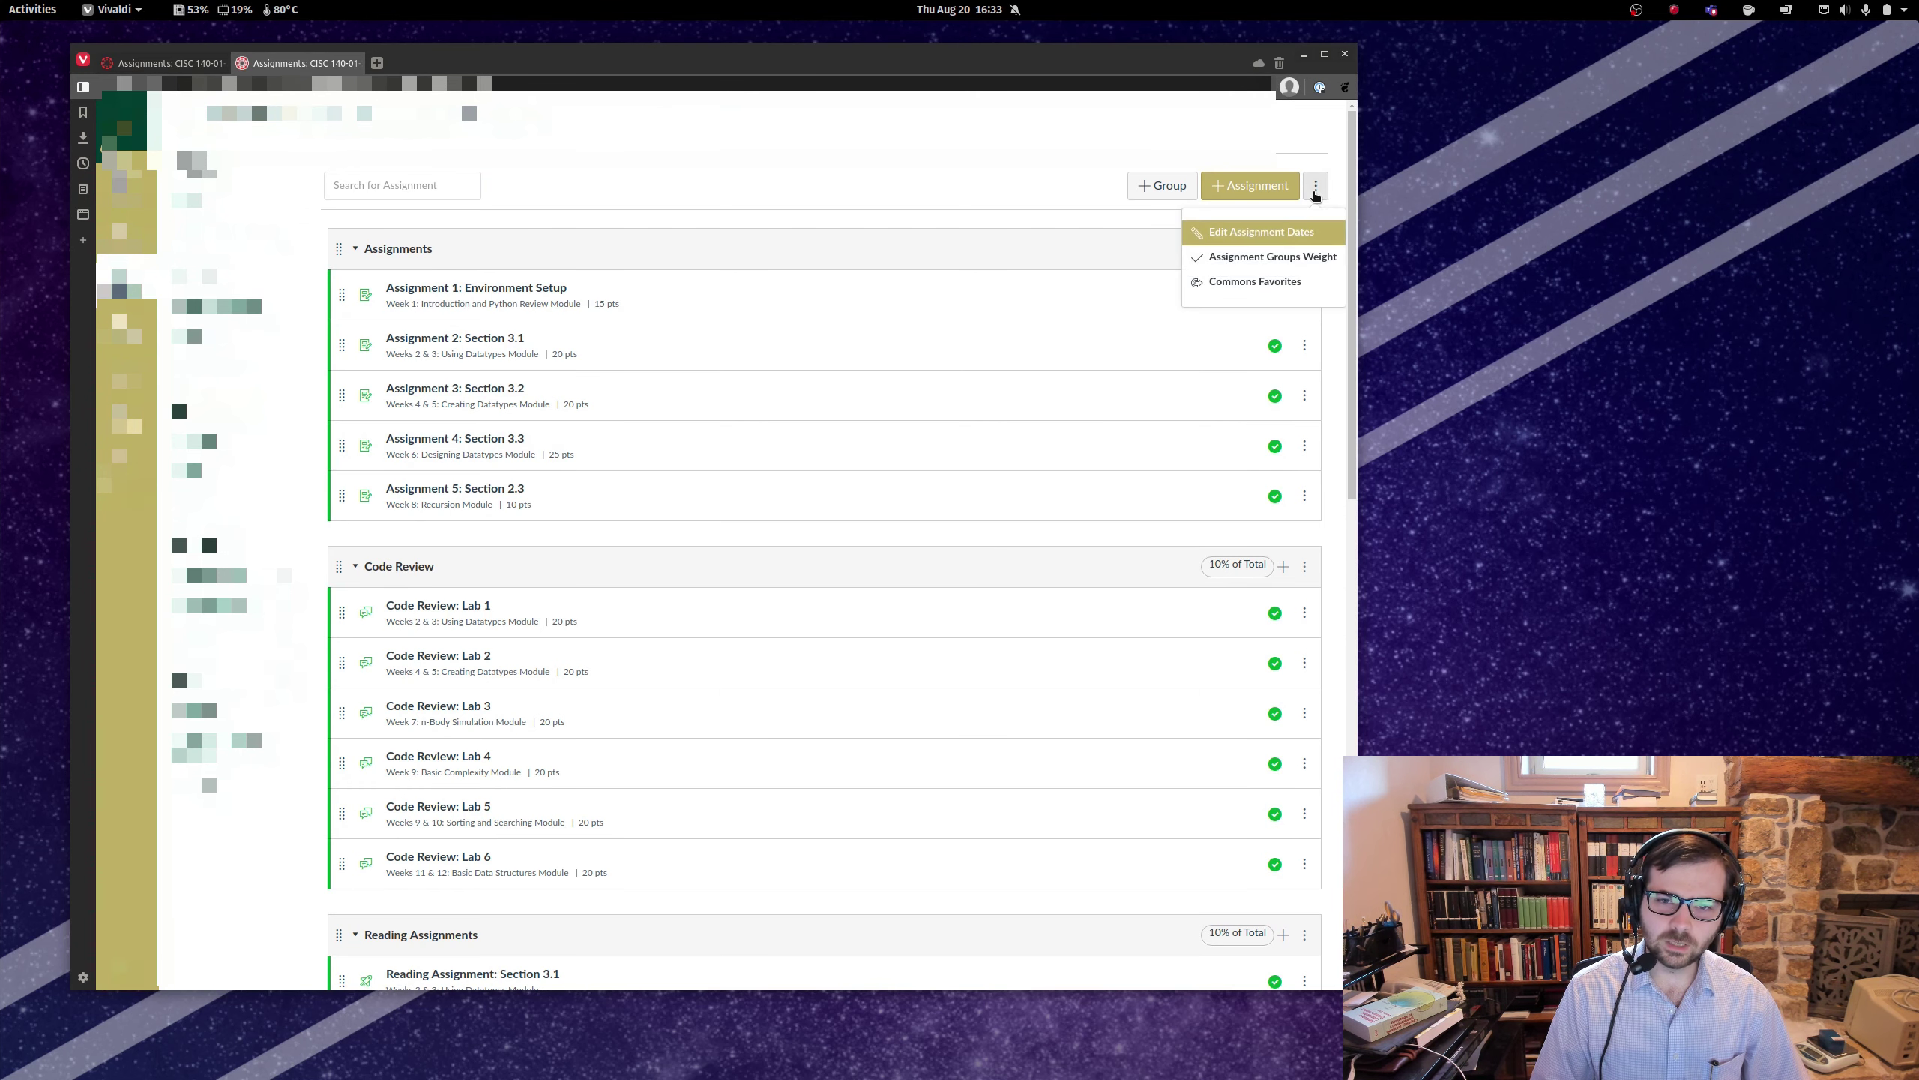
{"action": "left_click", "coordinate": [1303, 234]}
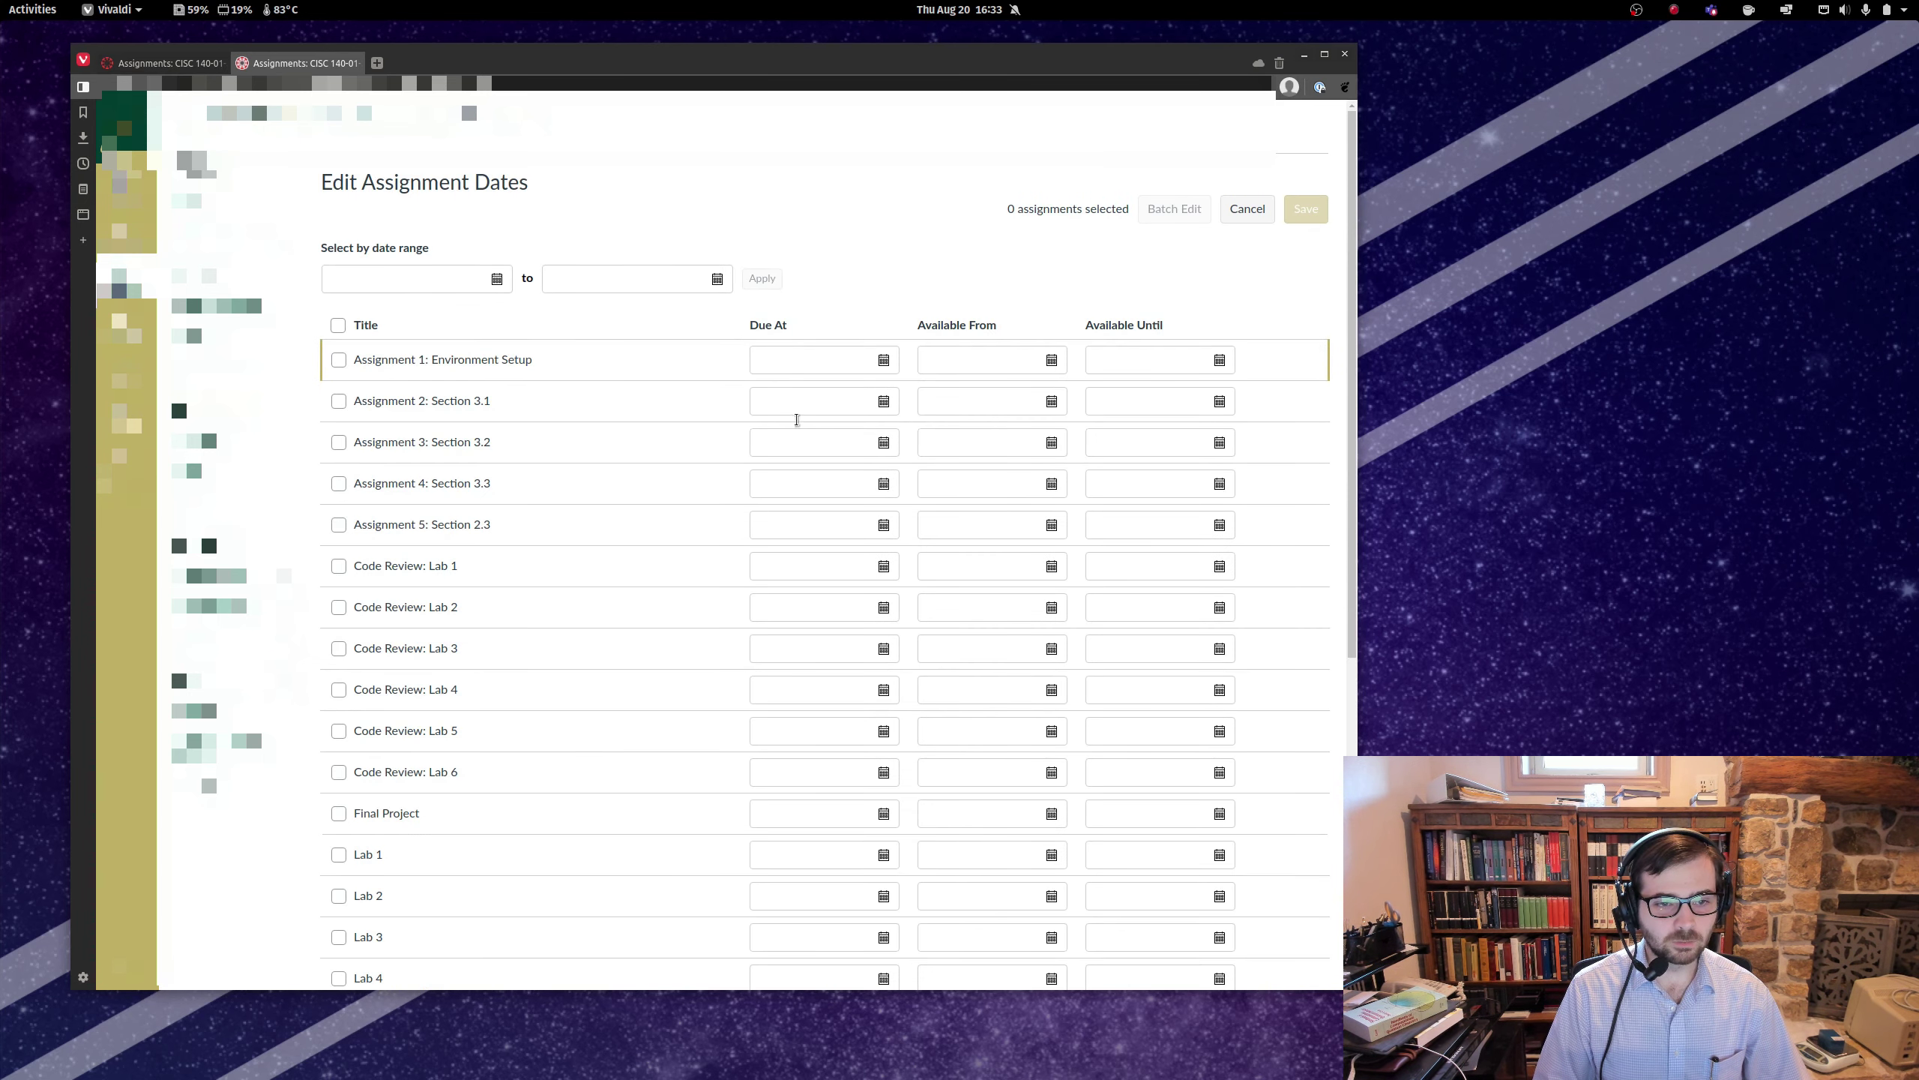
{"action": "scroll", "coordinate": [802, 681], "scroll_direction": "down", "scroll_amount": 6}
{"action": "scroll", "coordinate": [807, 890], "scroll_direction": "up", "scroll_amount": 4}
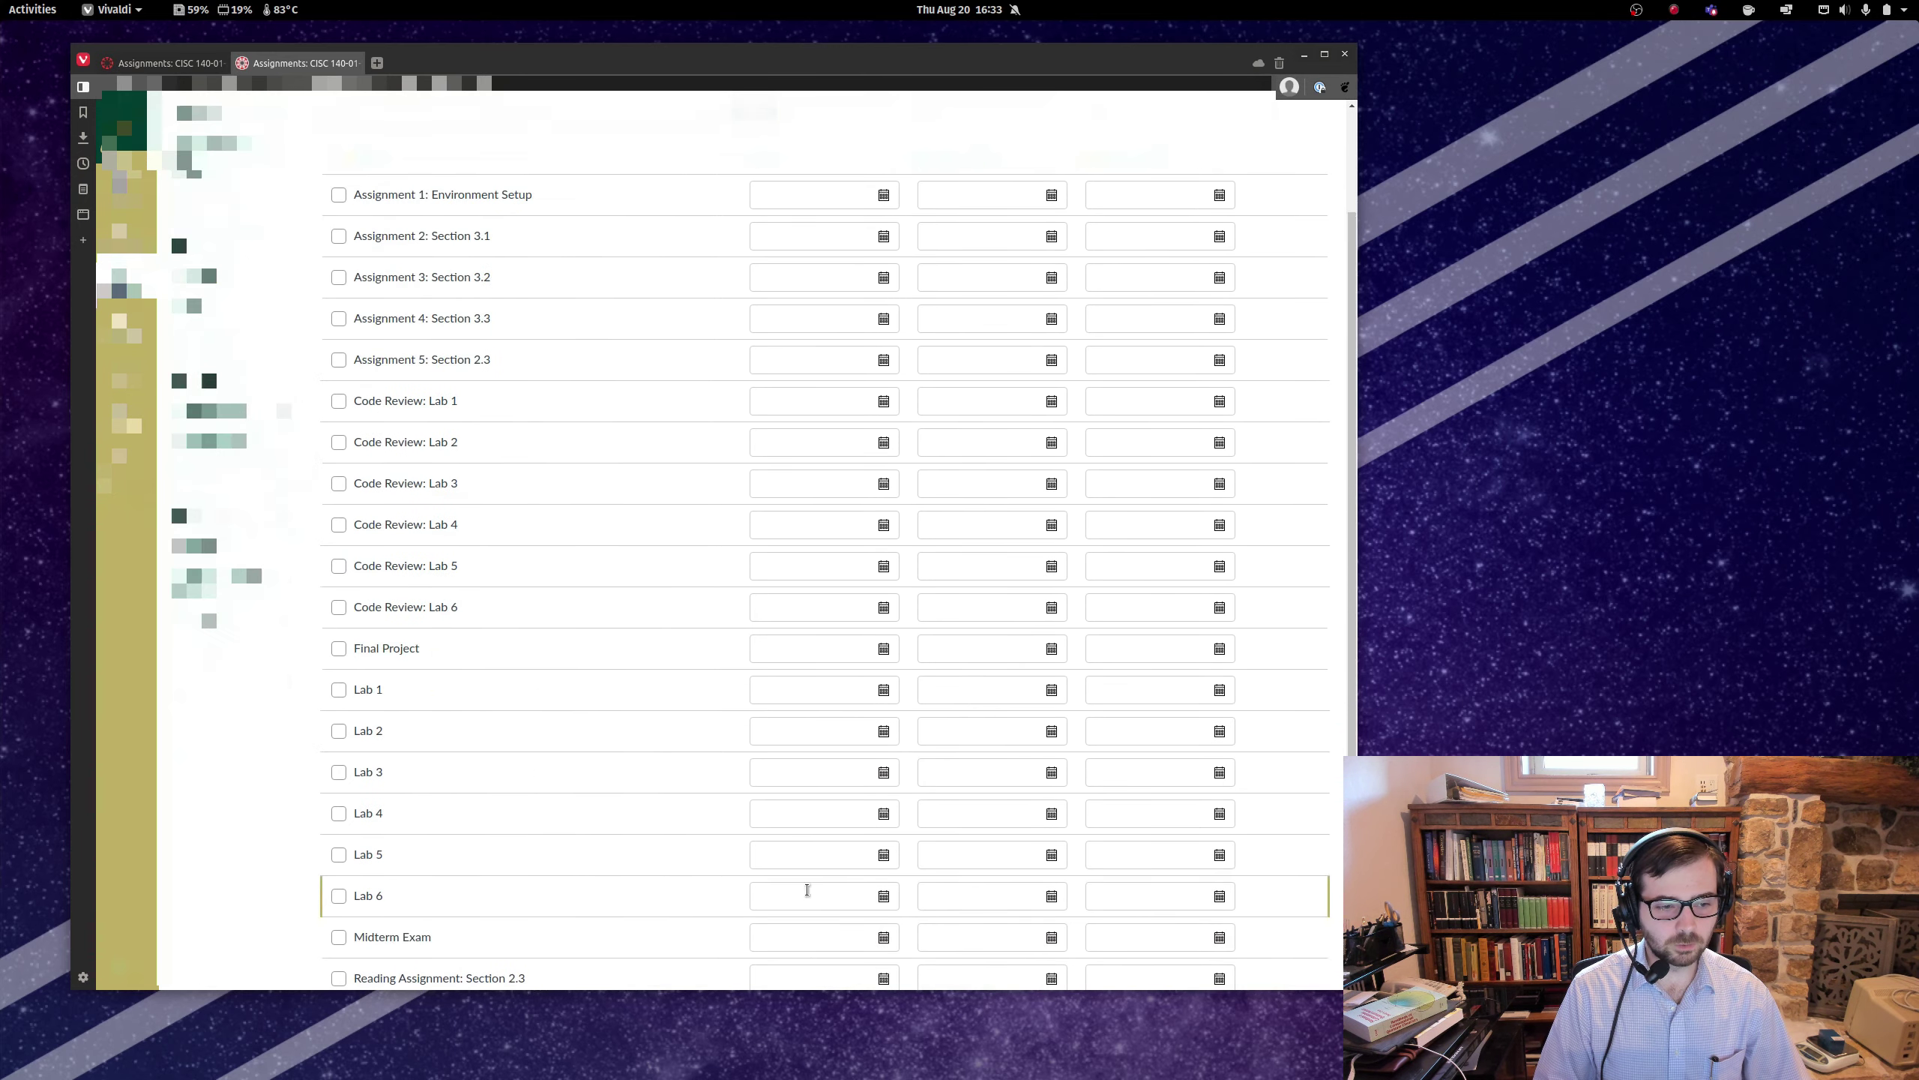
{"action": "scroll", "coordinate": [807, 890], "scroll_direction": "up", "scroll_amount": 2}
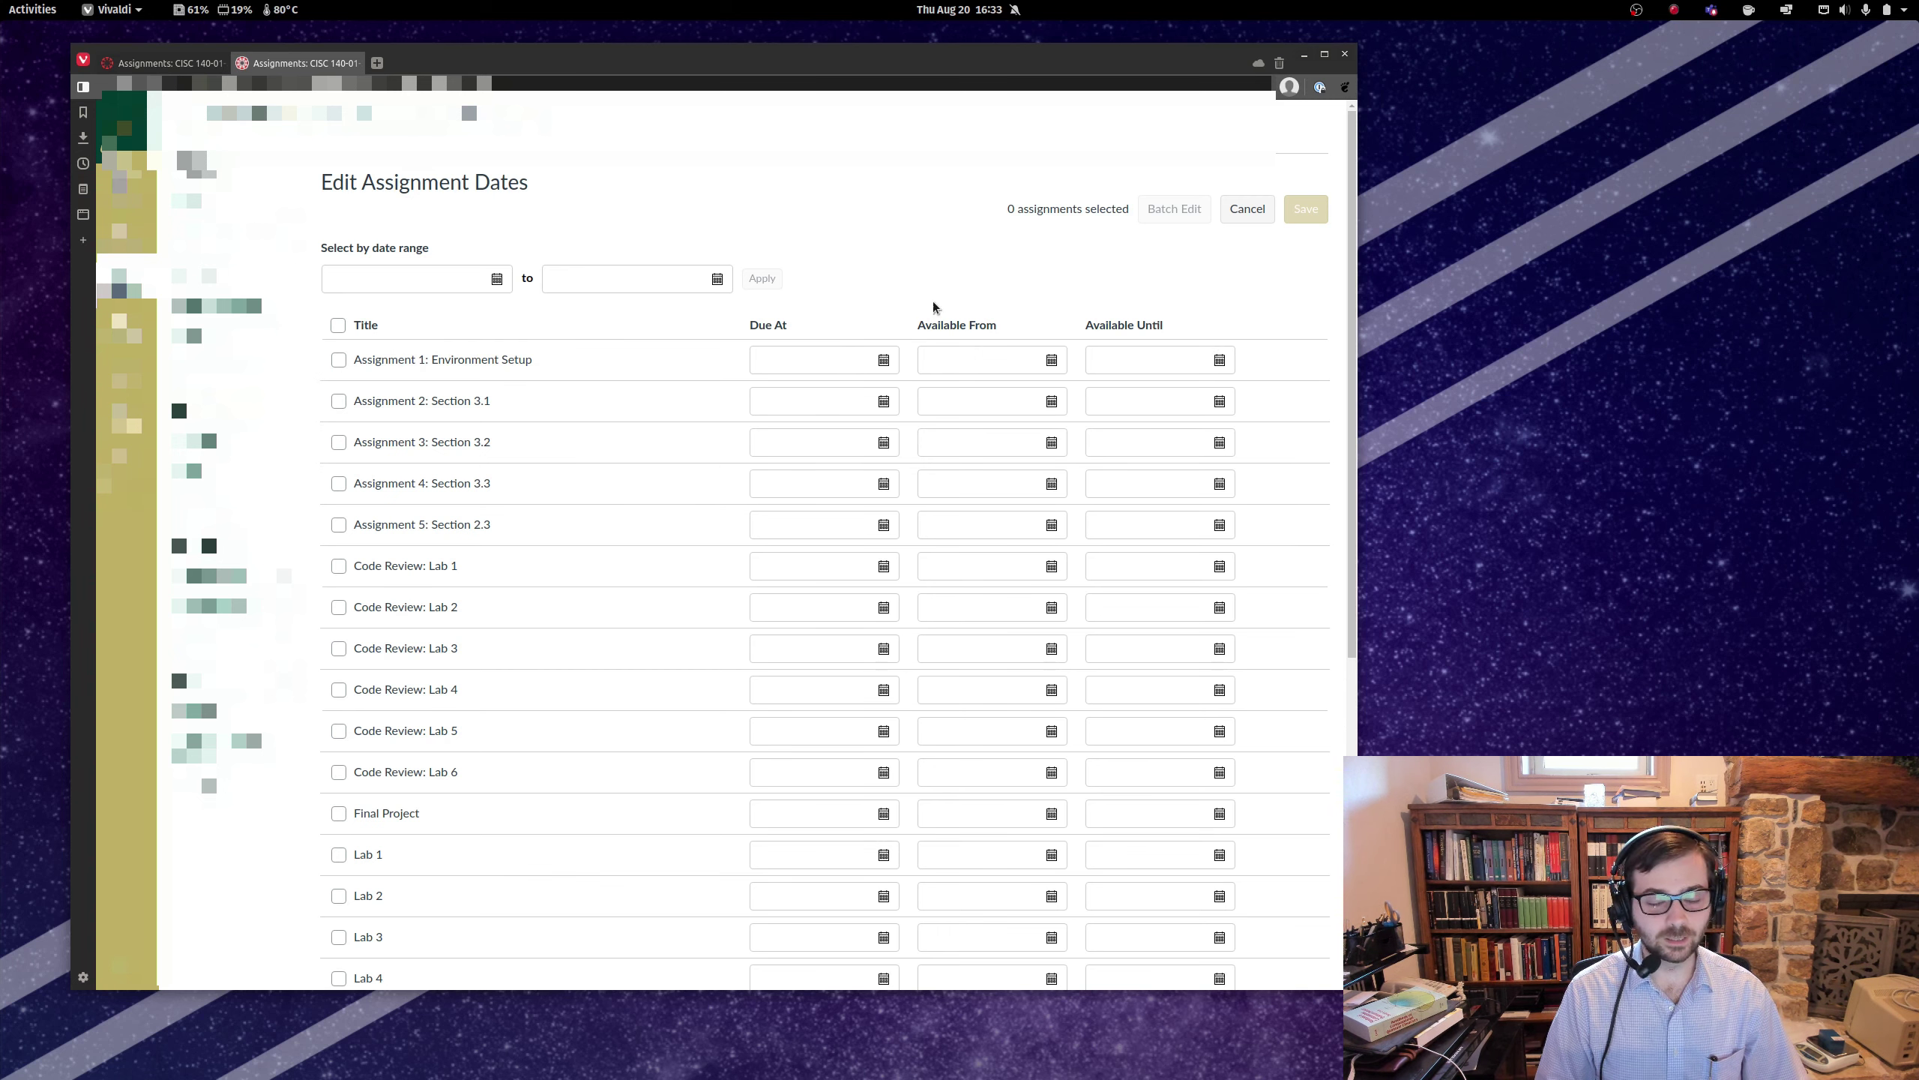
- Try to set the due date of Assignment 1: Environment Setup to Sep 3, 2020 2:30 PM and save the dates
{"action": "left_click", "coordinate": [783, 352]}
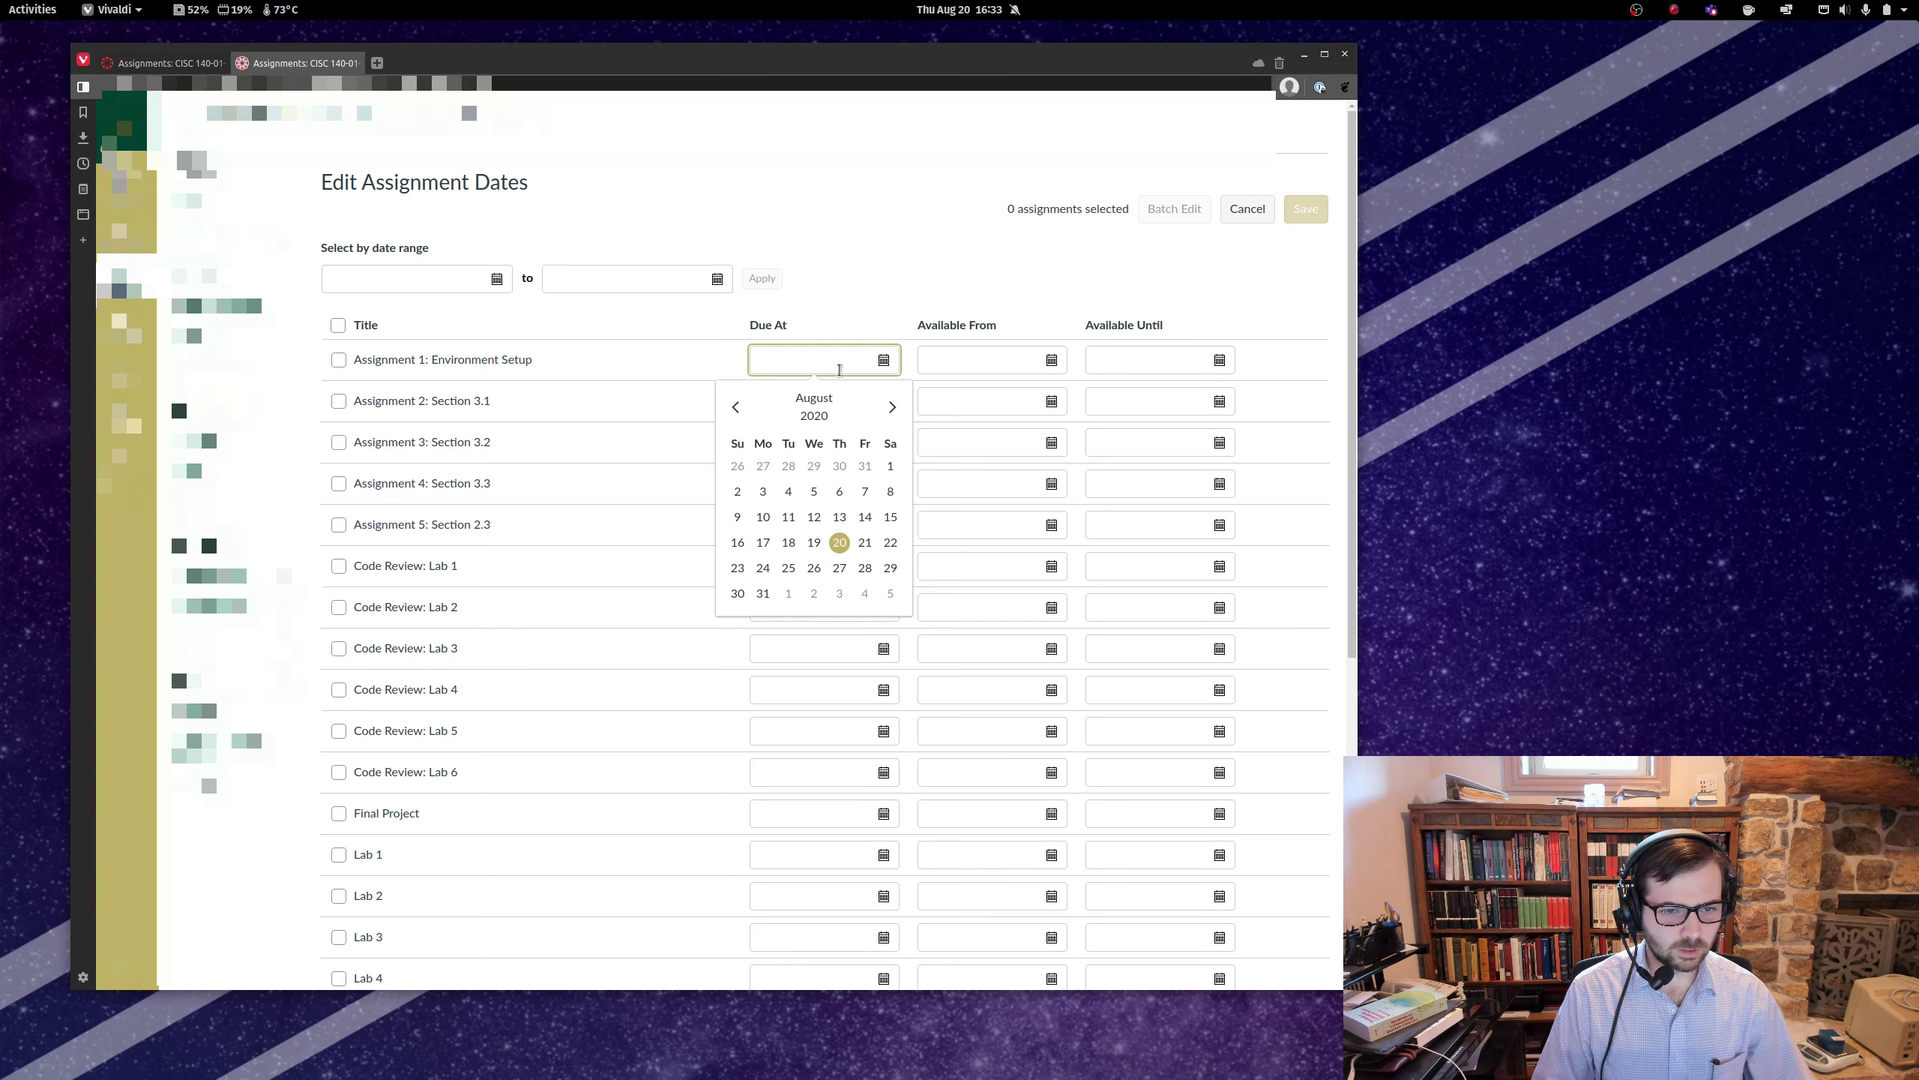
{"action": "left_click", "coordinate": [838, 594]}
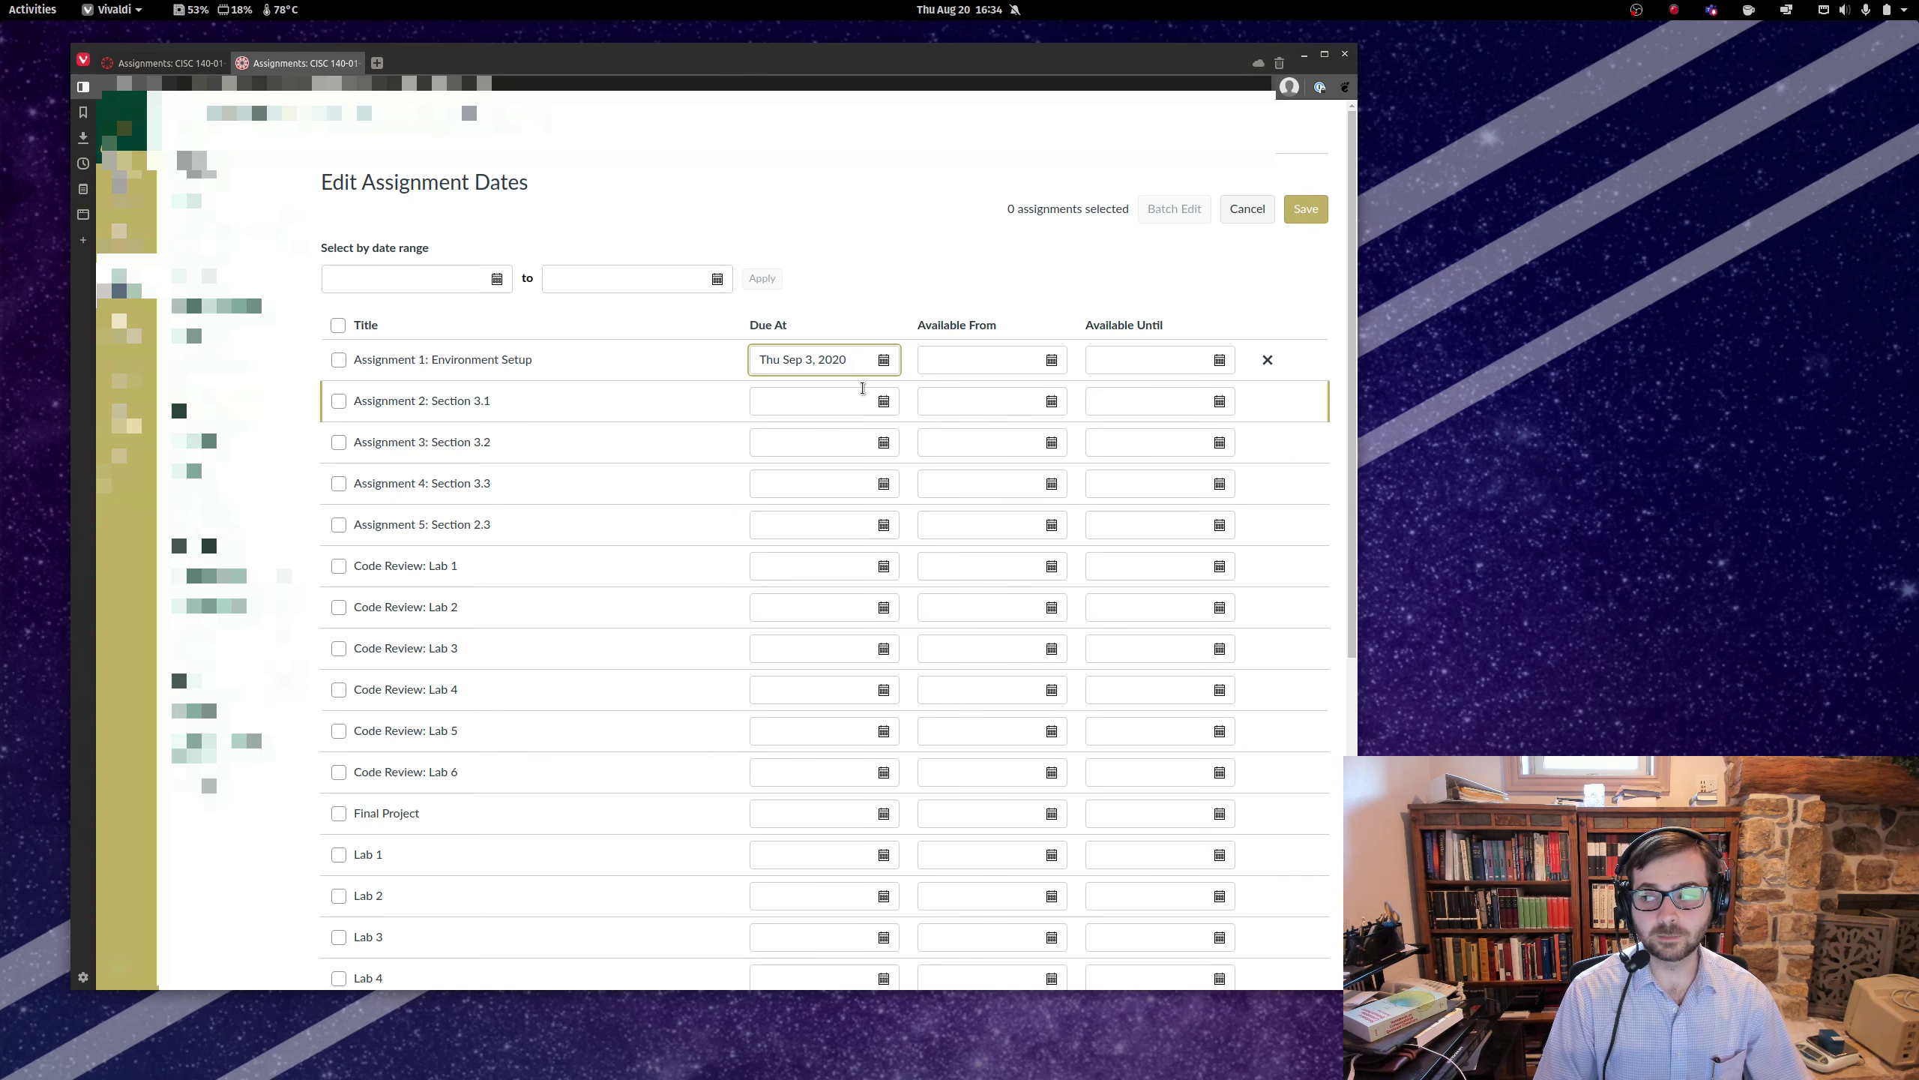
{"action": "key", "text": "Down"}
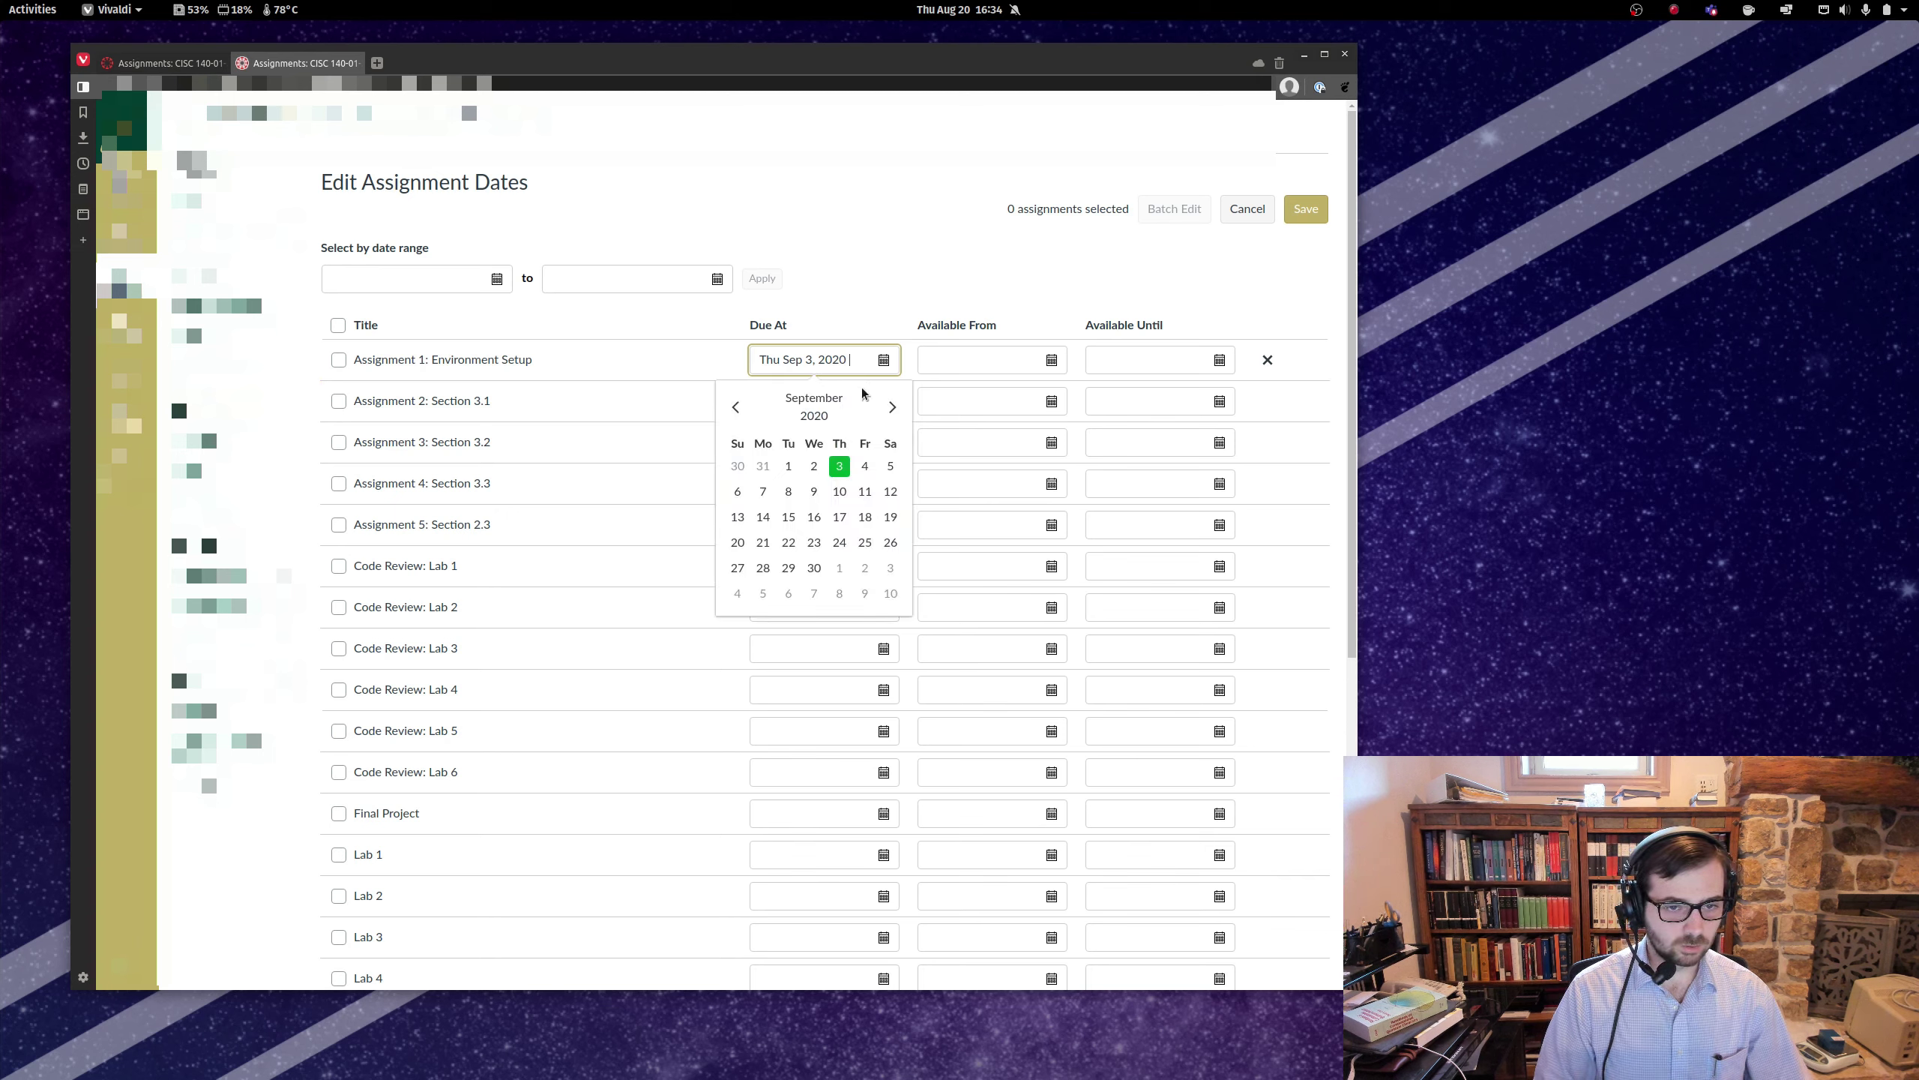
{"action": "type", "text": "2:30 PM"}
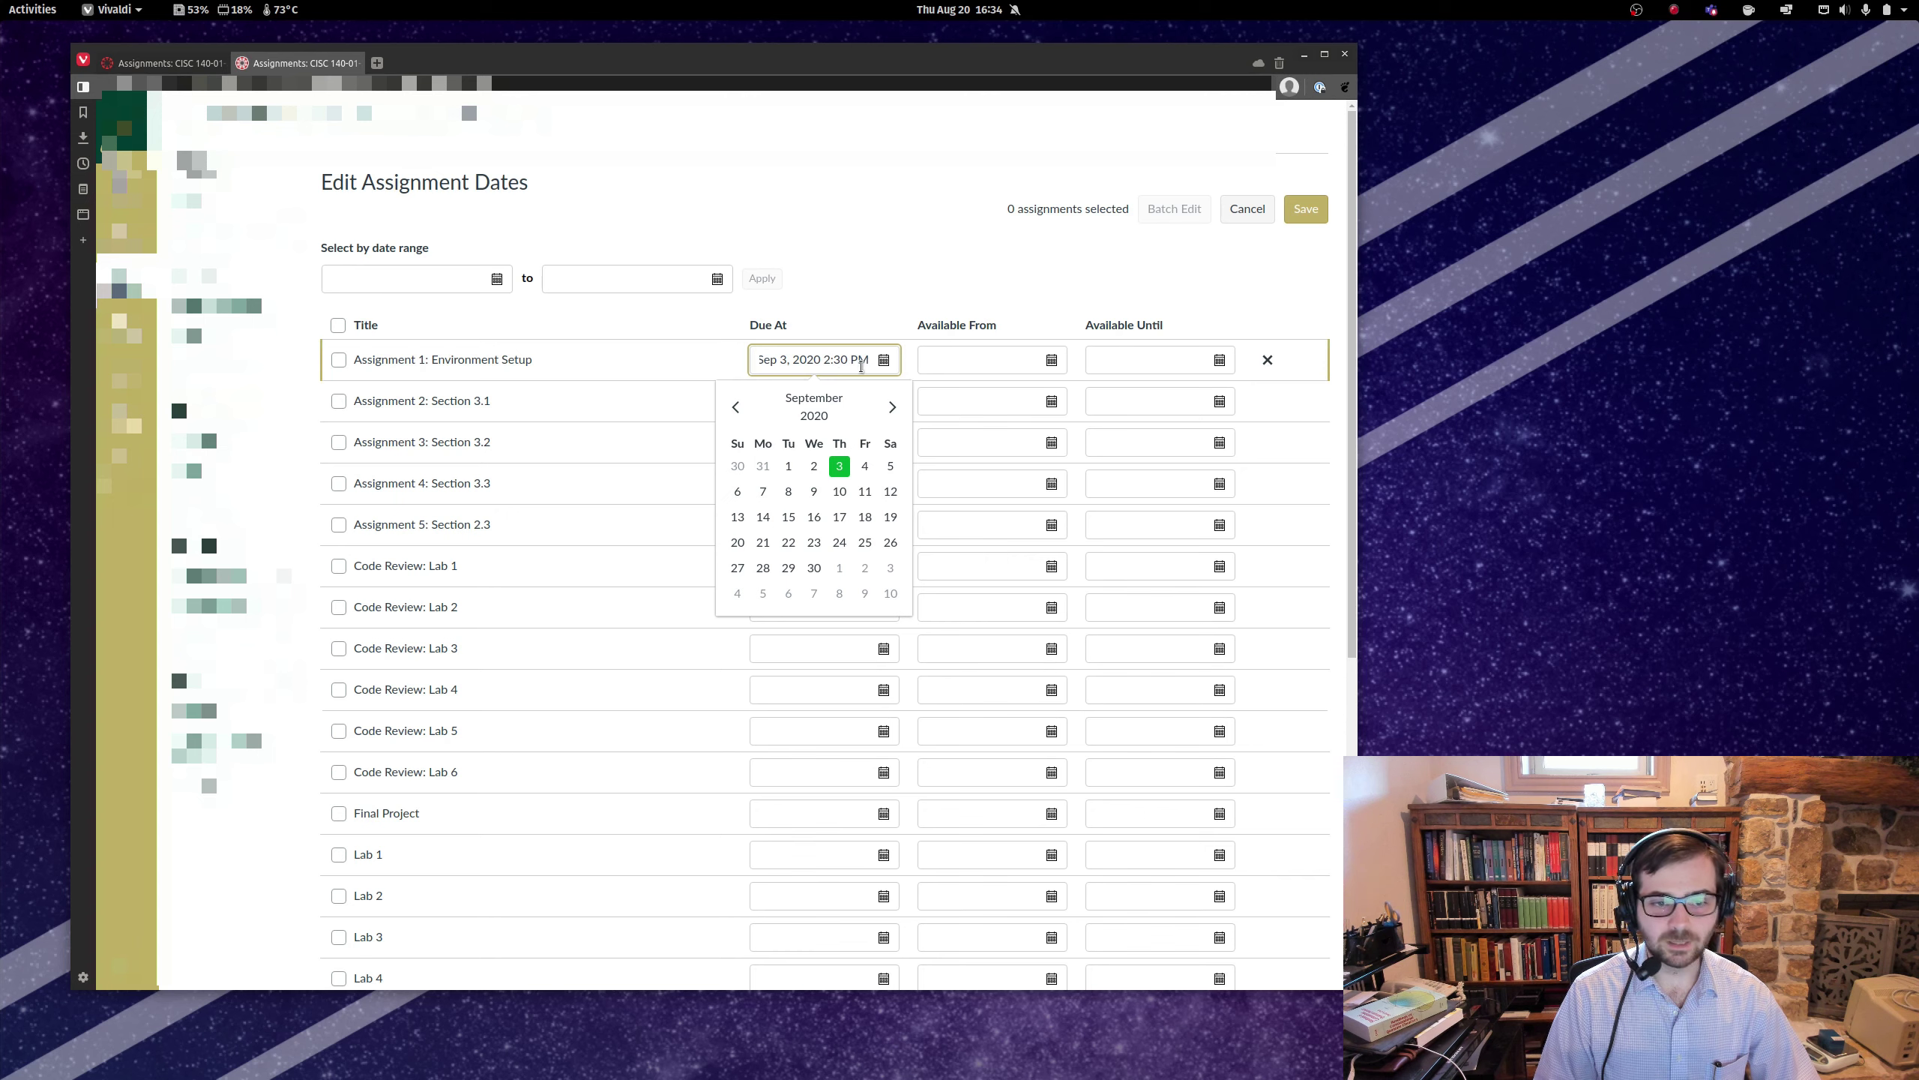
{"action": "left_click", "coordinate": [1009, 362]}
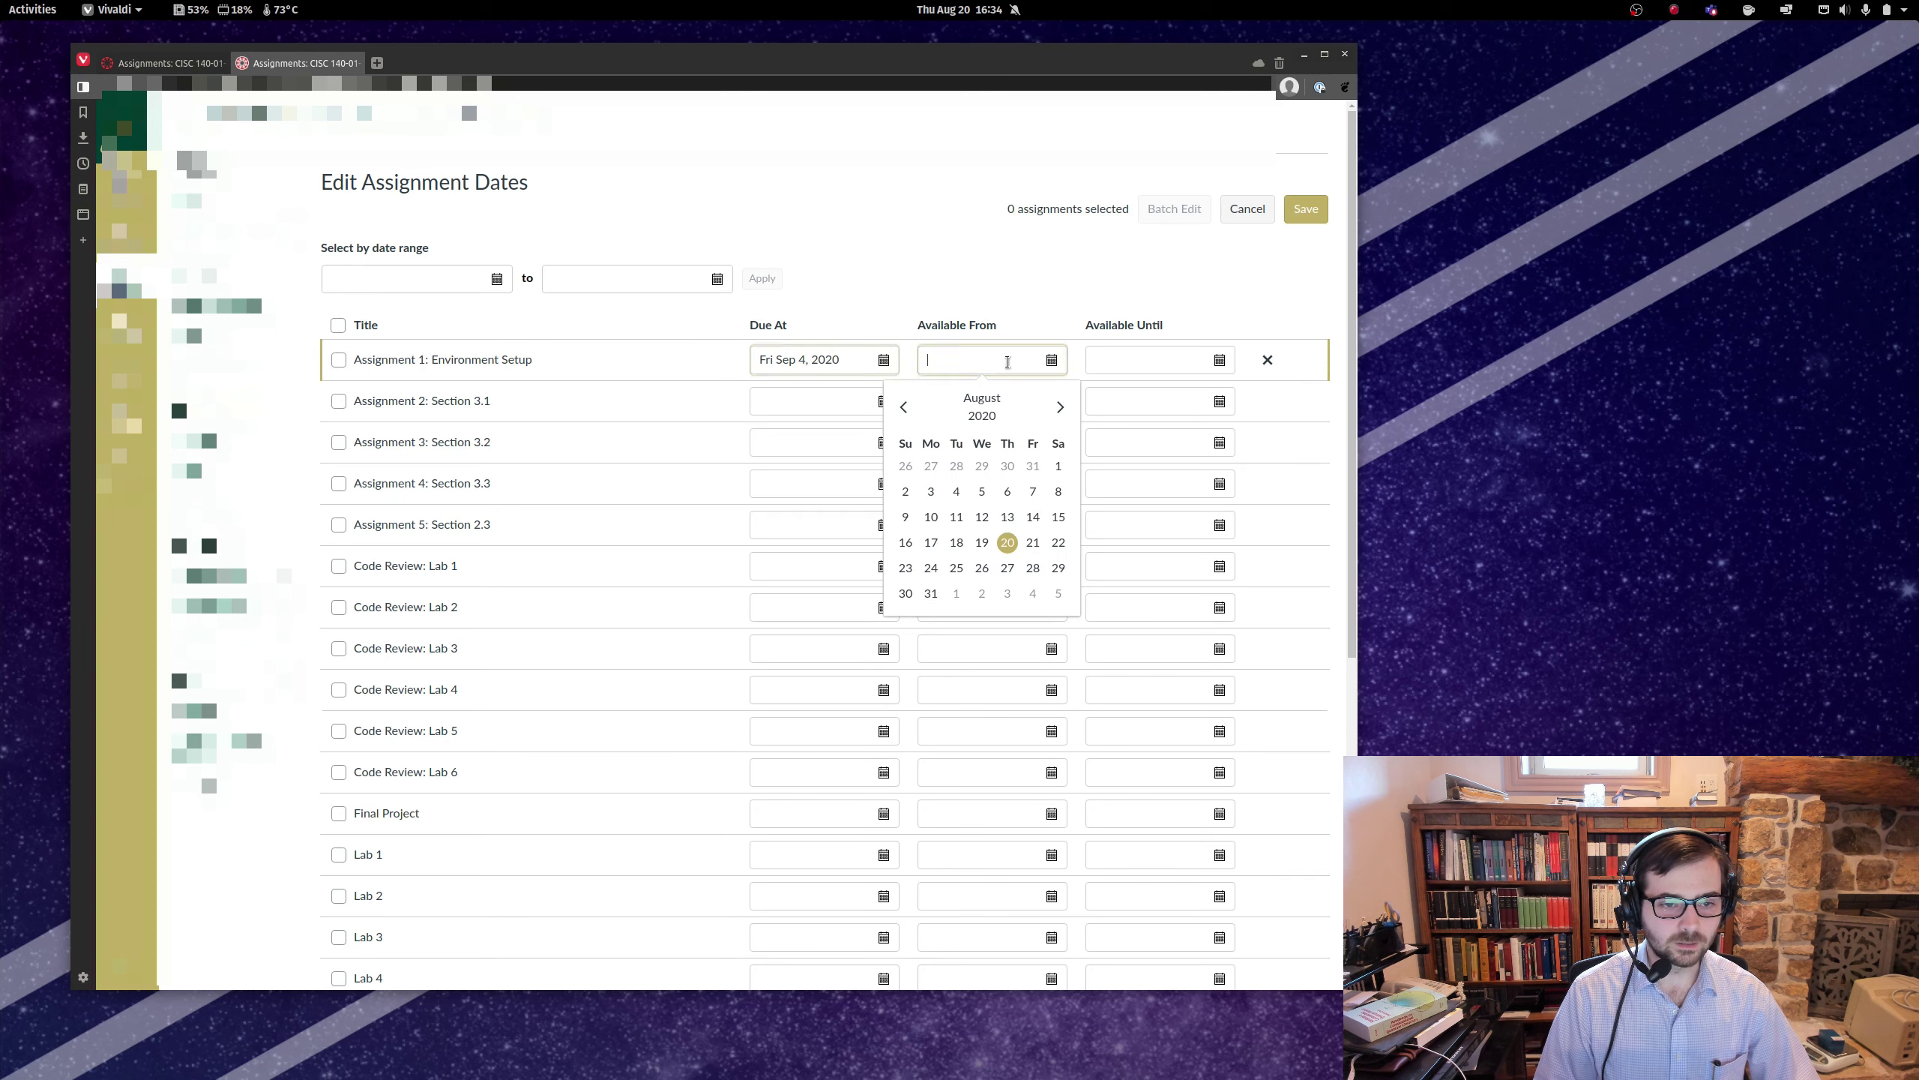
{"action": "left_click", "coordinate": [812, 400]}
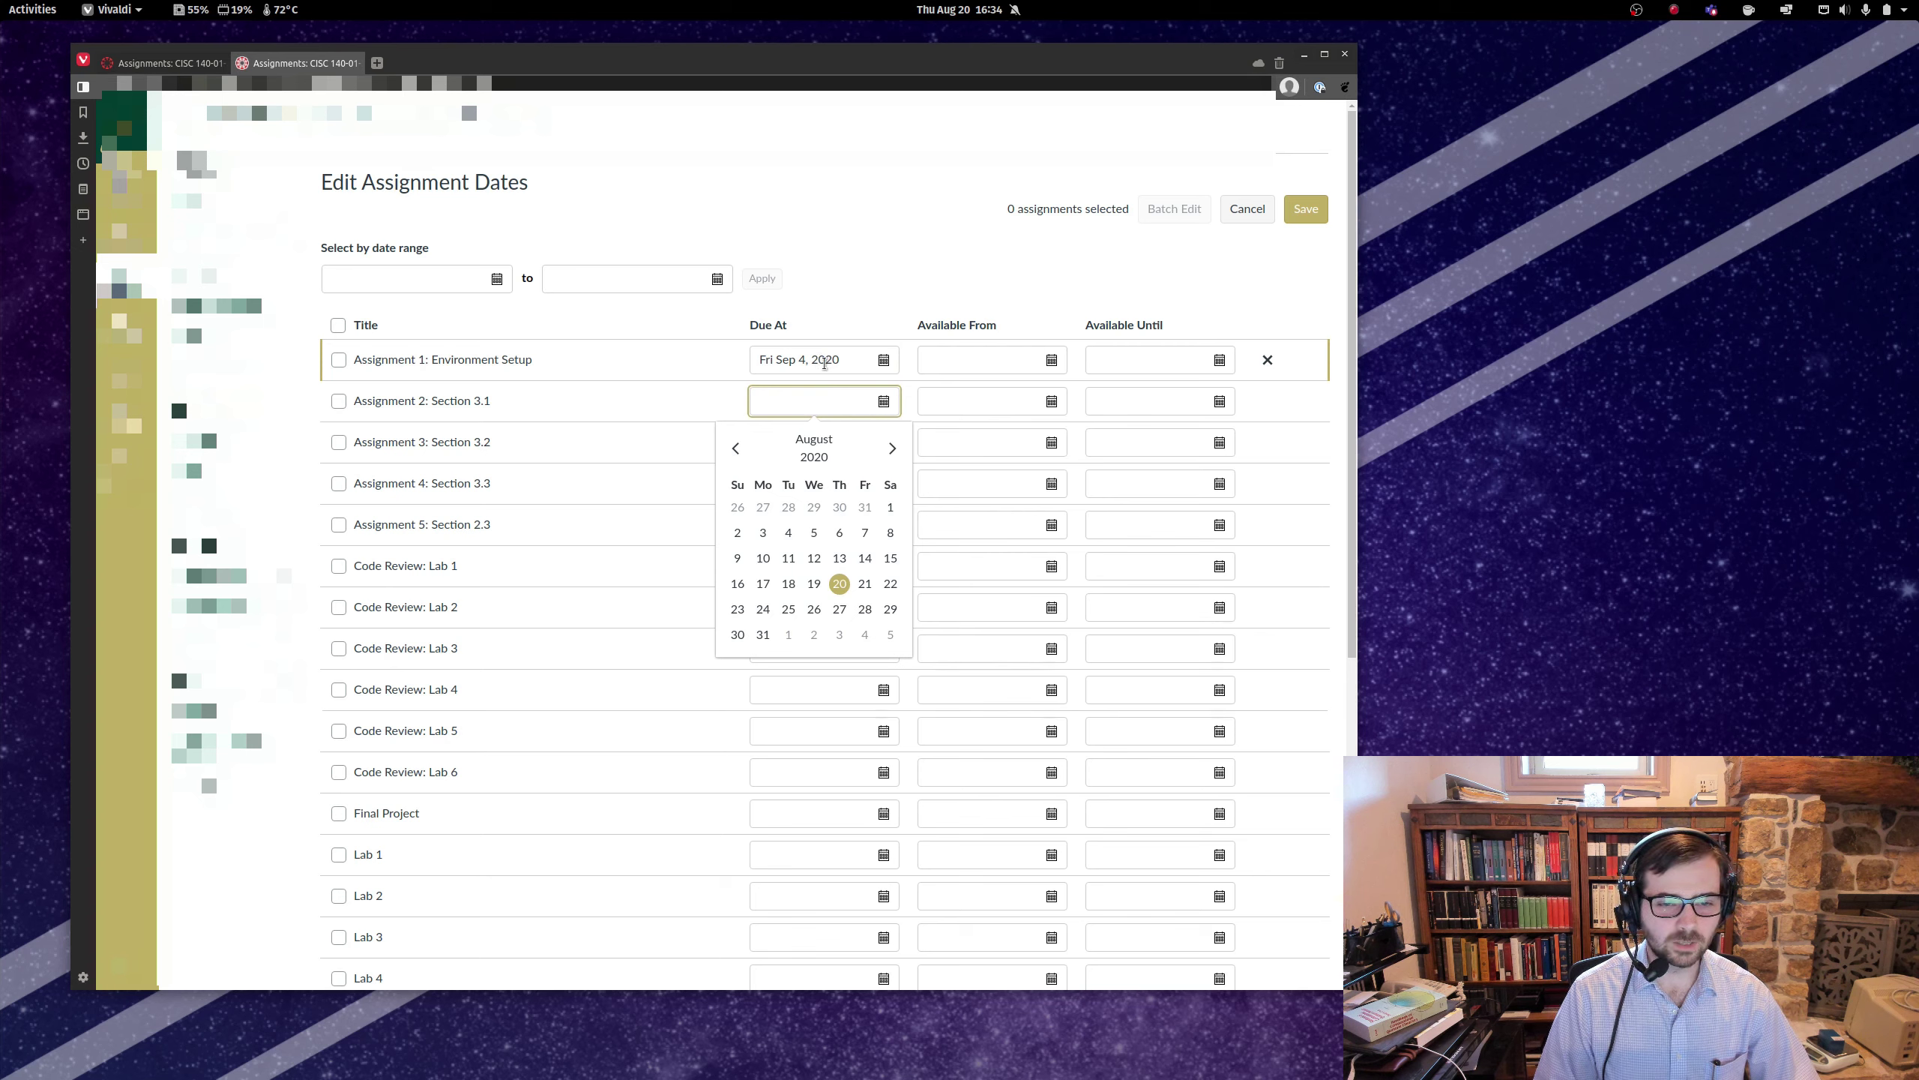
{"action": "left_click", "coordinate": [1306, 212]}
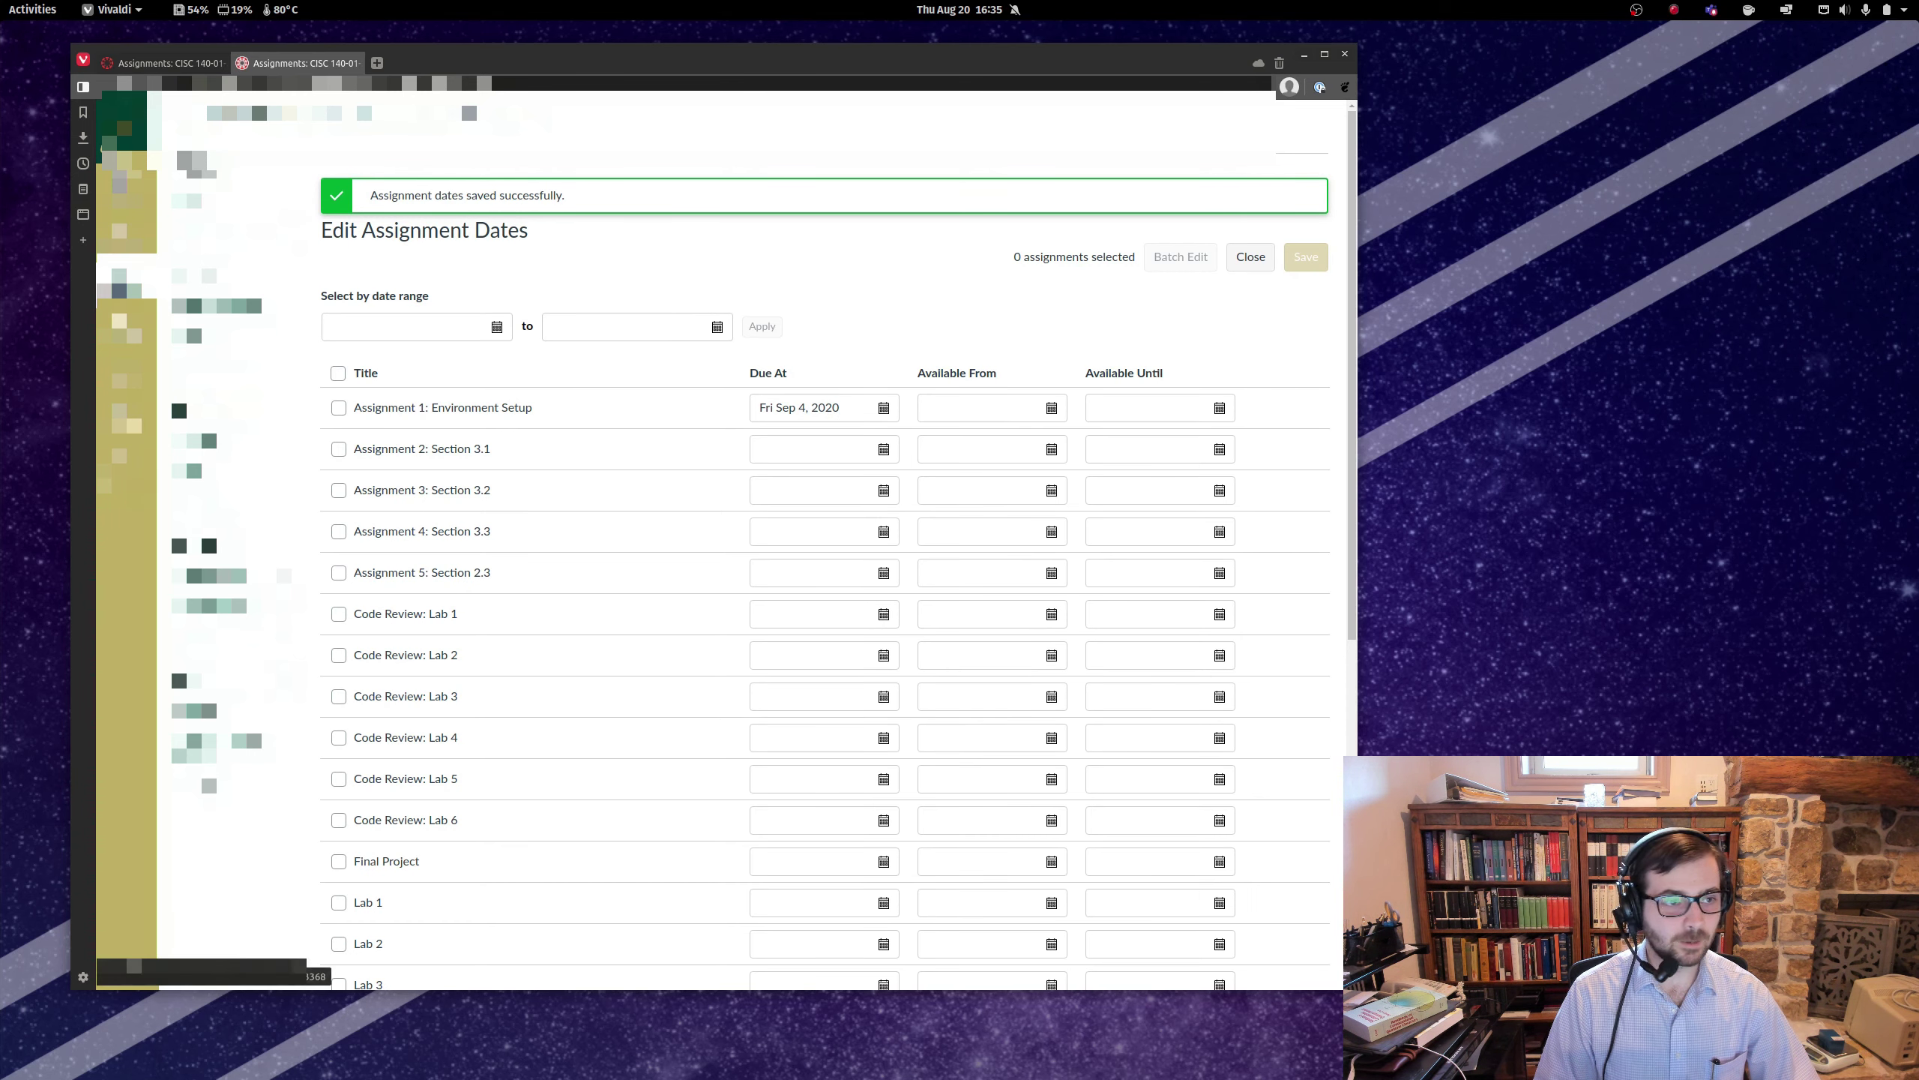
- Check the saved due date of Assignment 1 in the reloaded assignments list and return to the bulk date editor
{"action": "key", "text": "ctrl+Tab"}
{"action": "key", "text": "F5"}
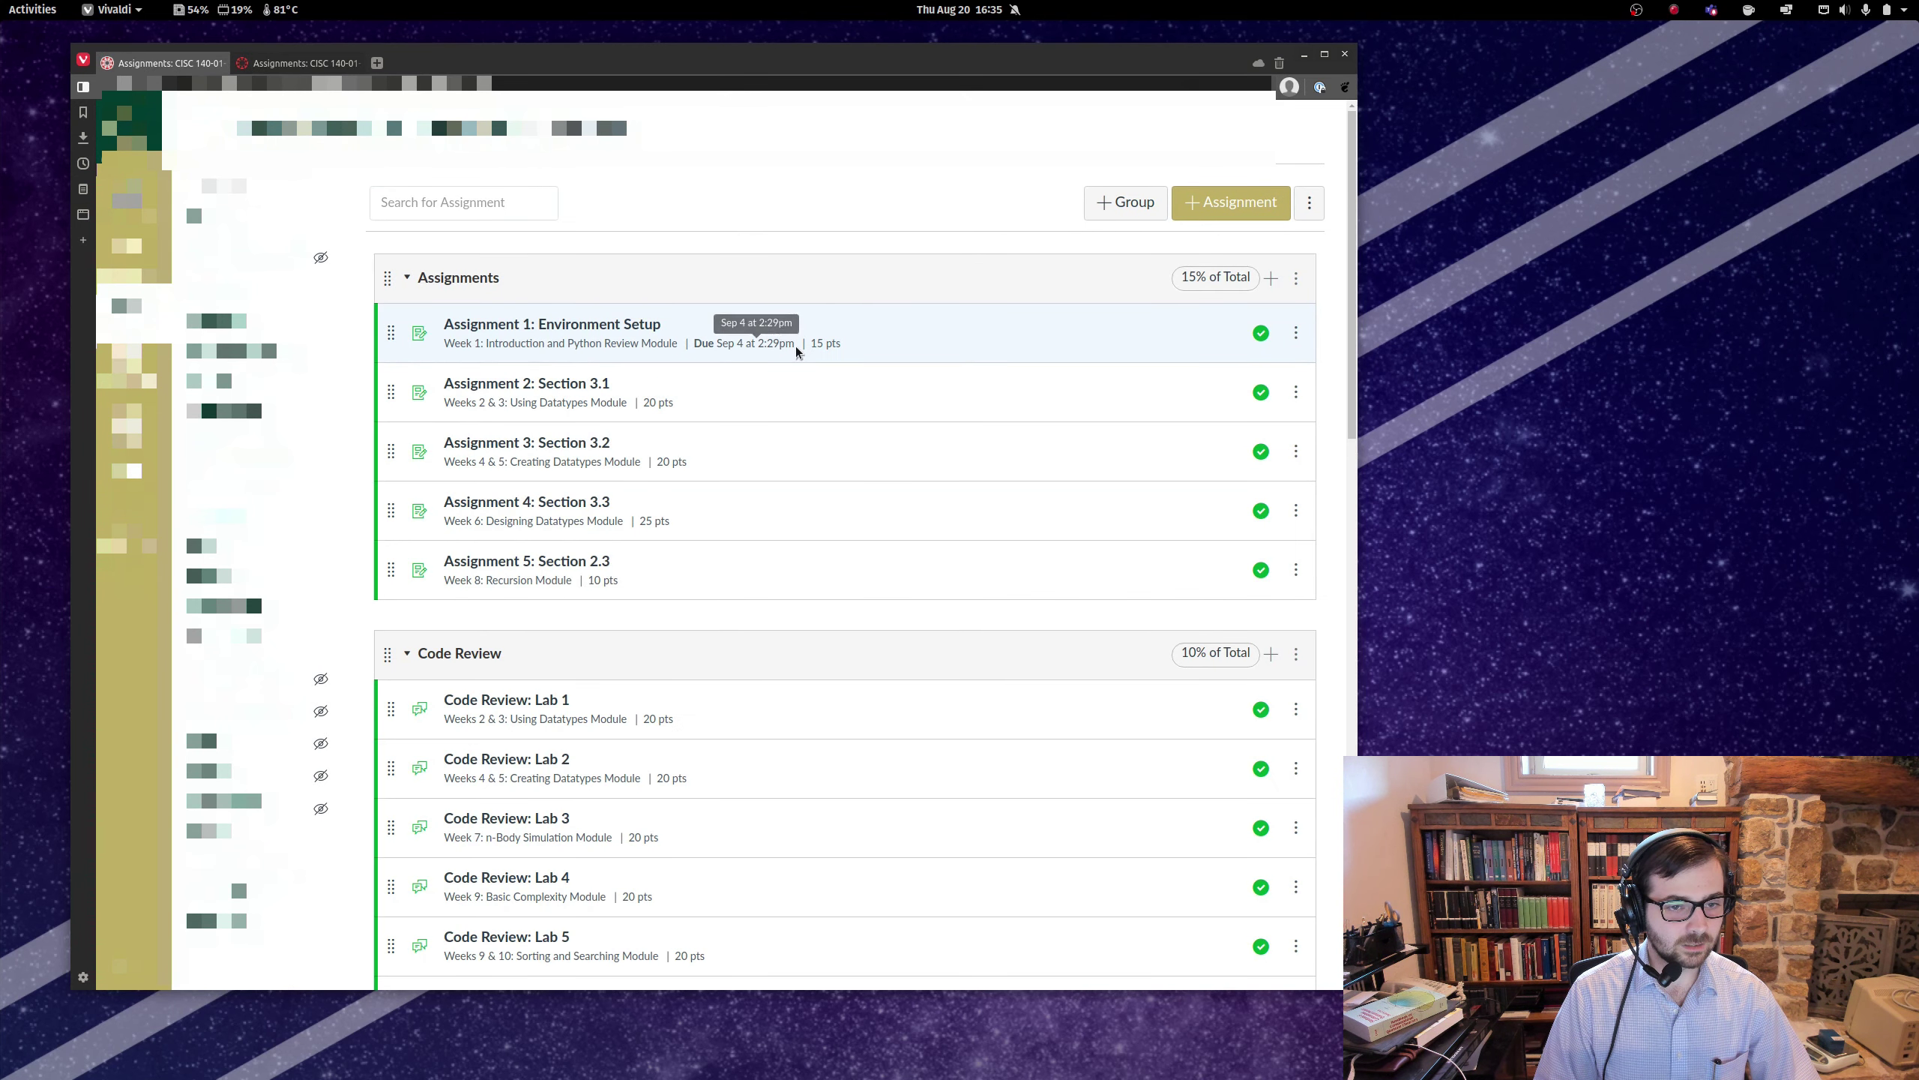
{"action": "left_click", "coordinate": [274, 70]}
- Clear Assignment 1's due date, set Assignment 2: Section 3.1 due on Sep 3, 2020, and save the dates
{"action": "left_click", "coordinate": [826, 449]}
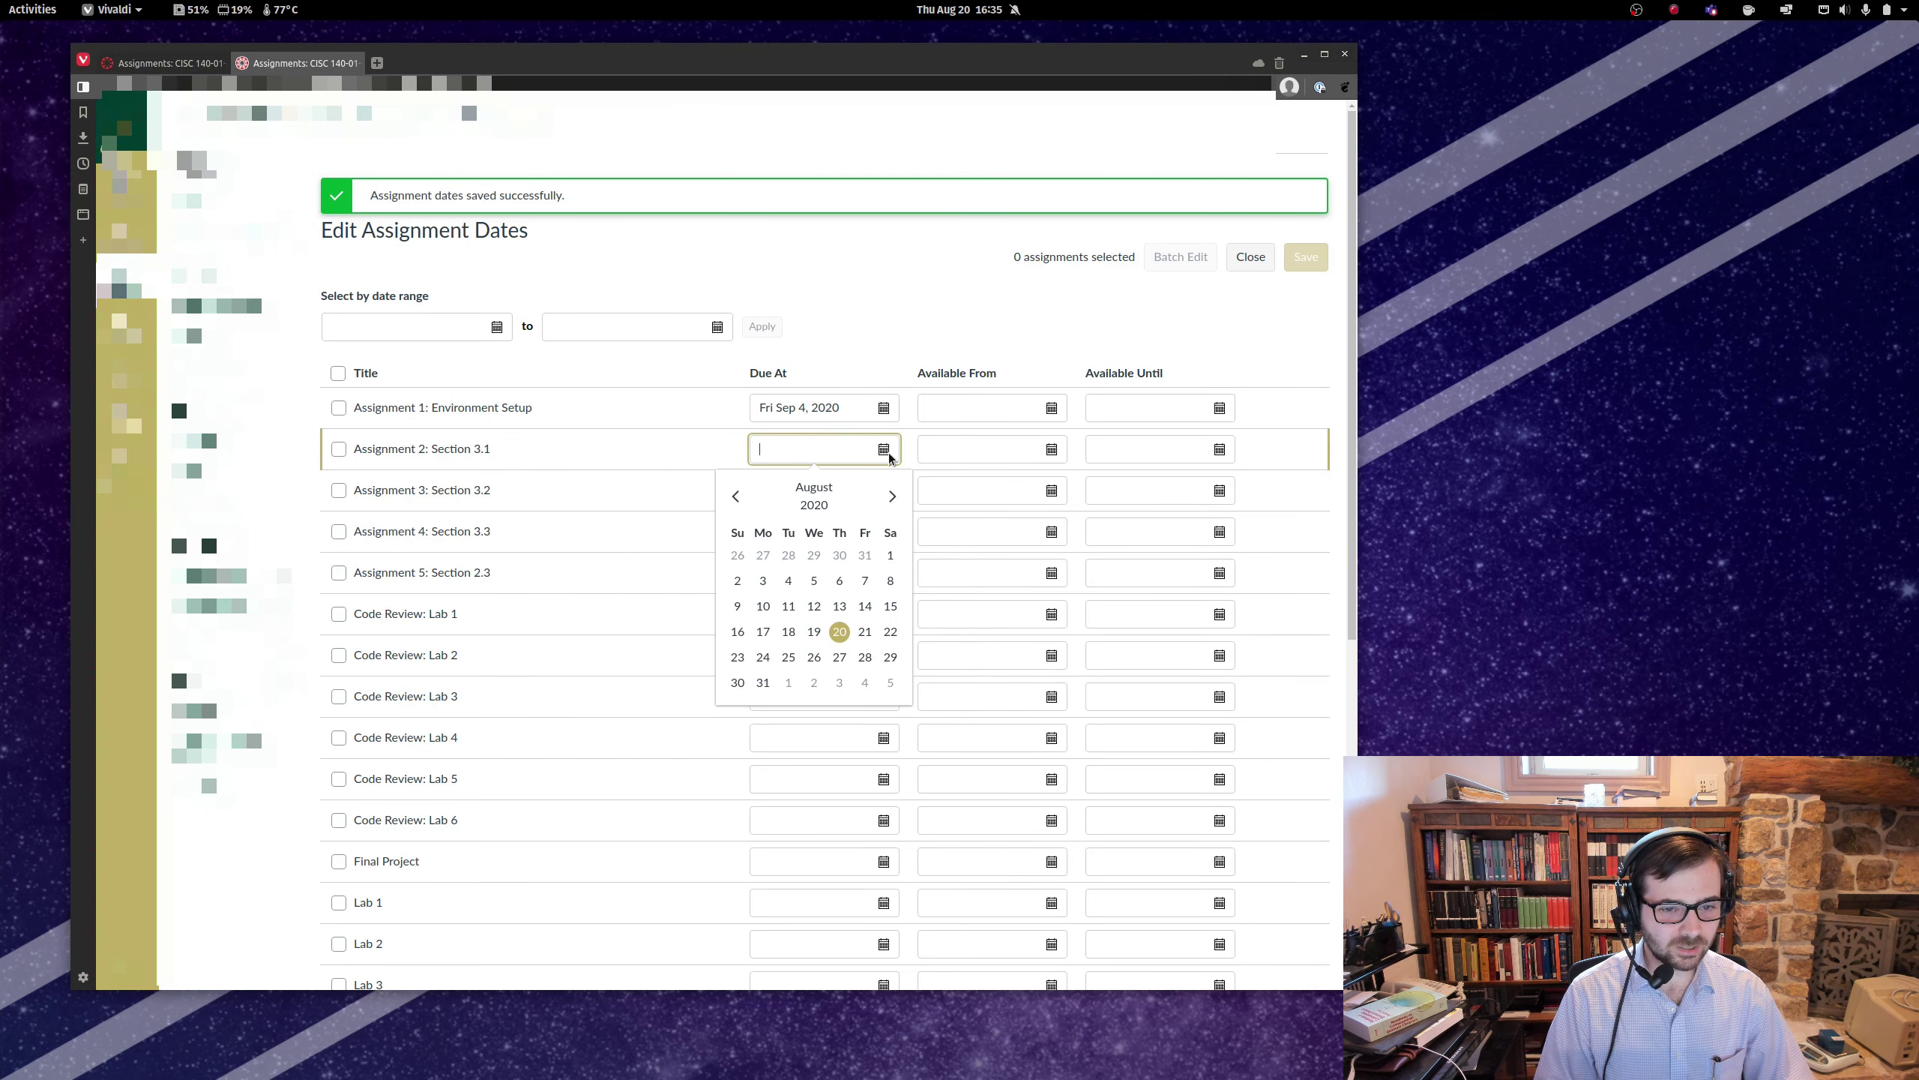
{"action": "left_click", "coordinate": [876, 408]}
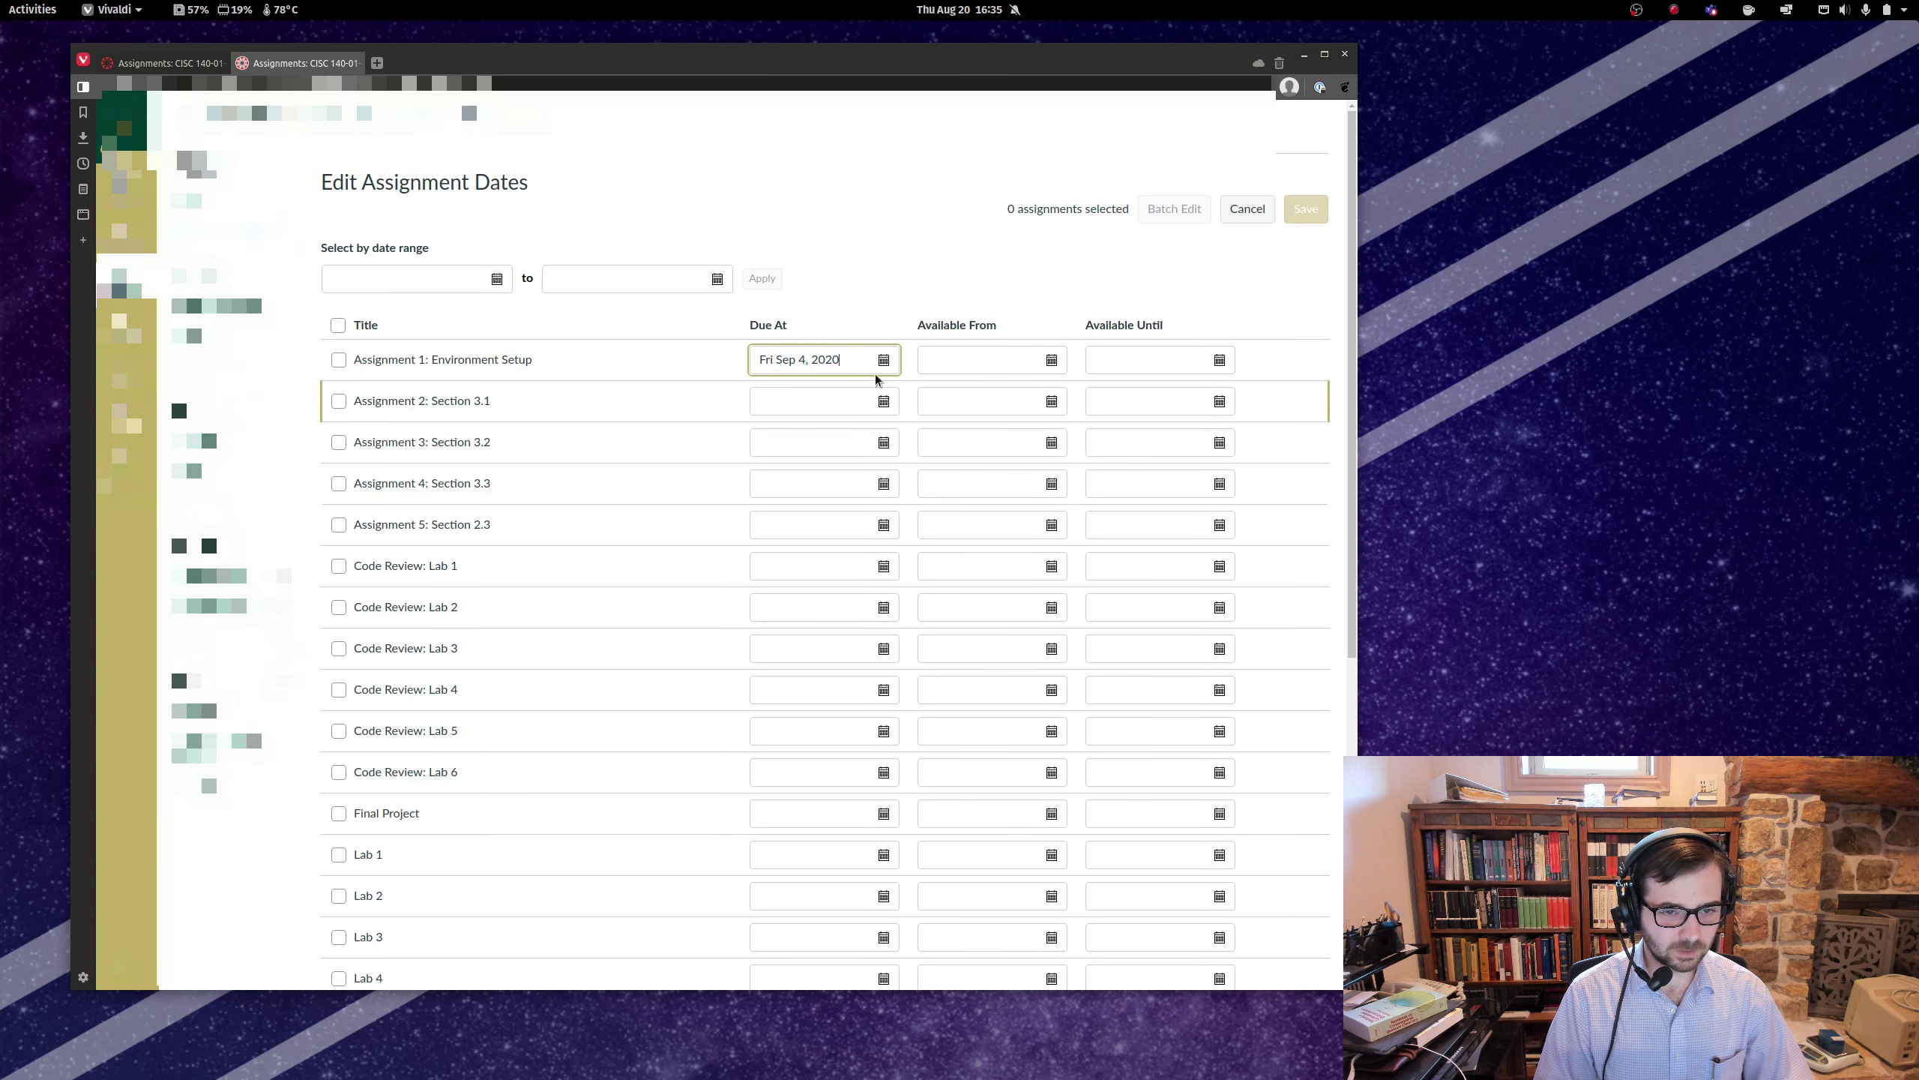
{"action": "left_click_drag", "start_coordinate": [883, 365], "coordinate": [655, 362]}
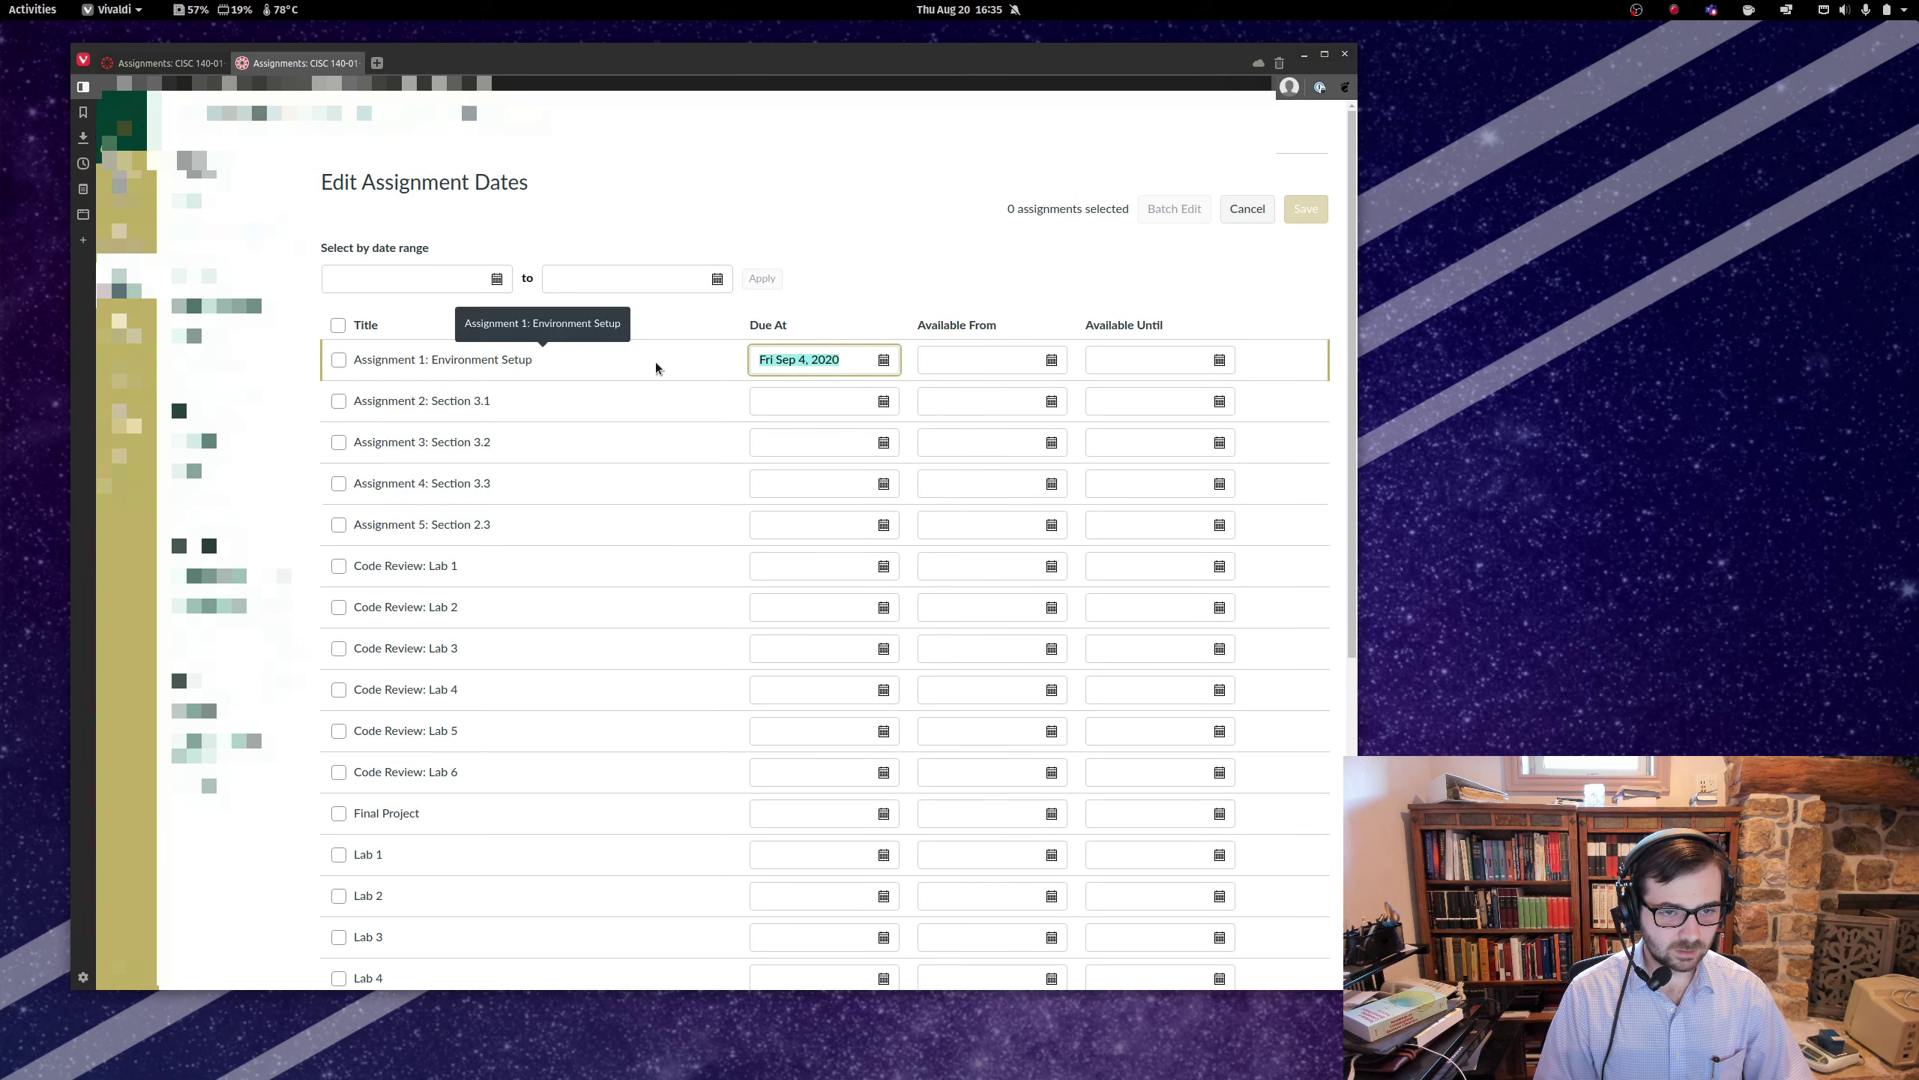
{"action": "key", "text": "BackSpace"}
{"action": "key", "text": "Tab"}
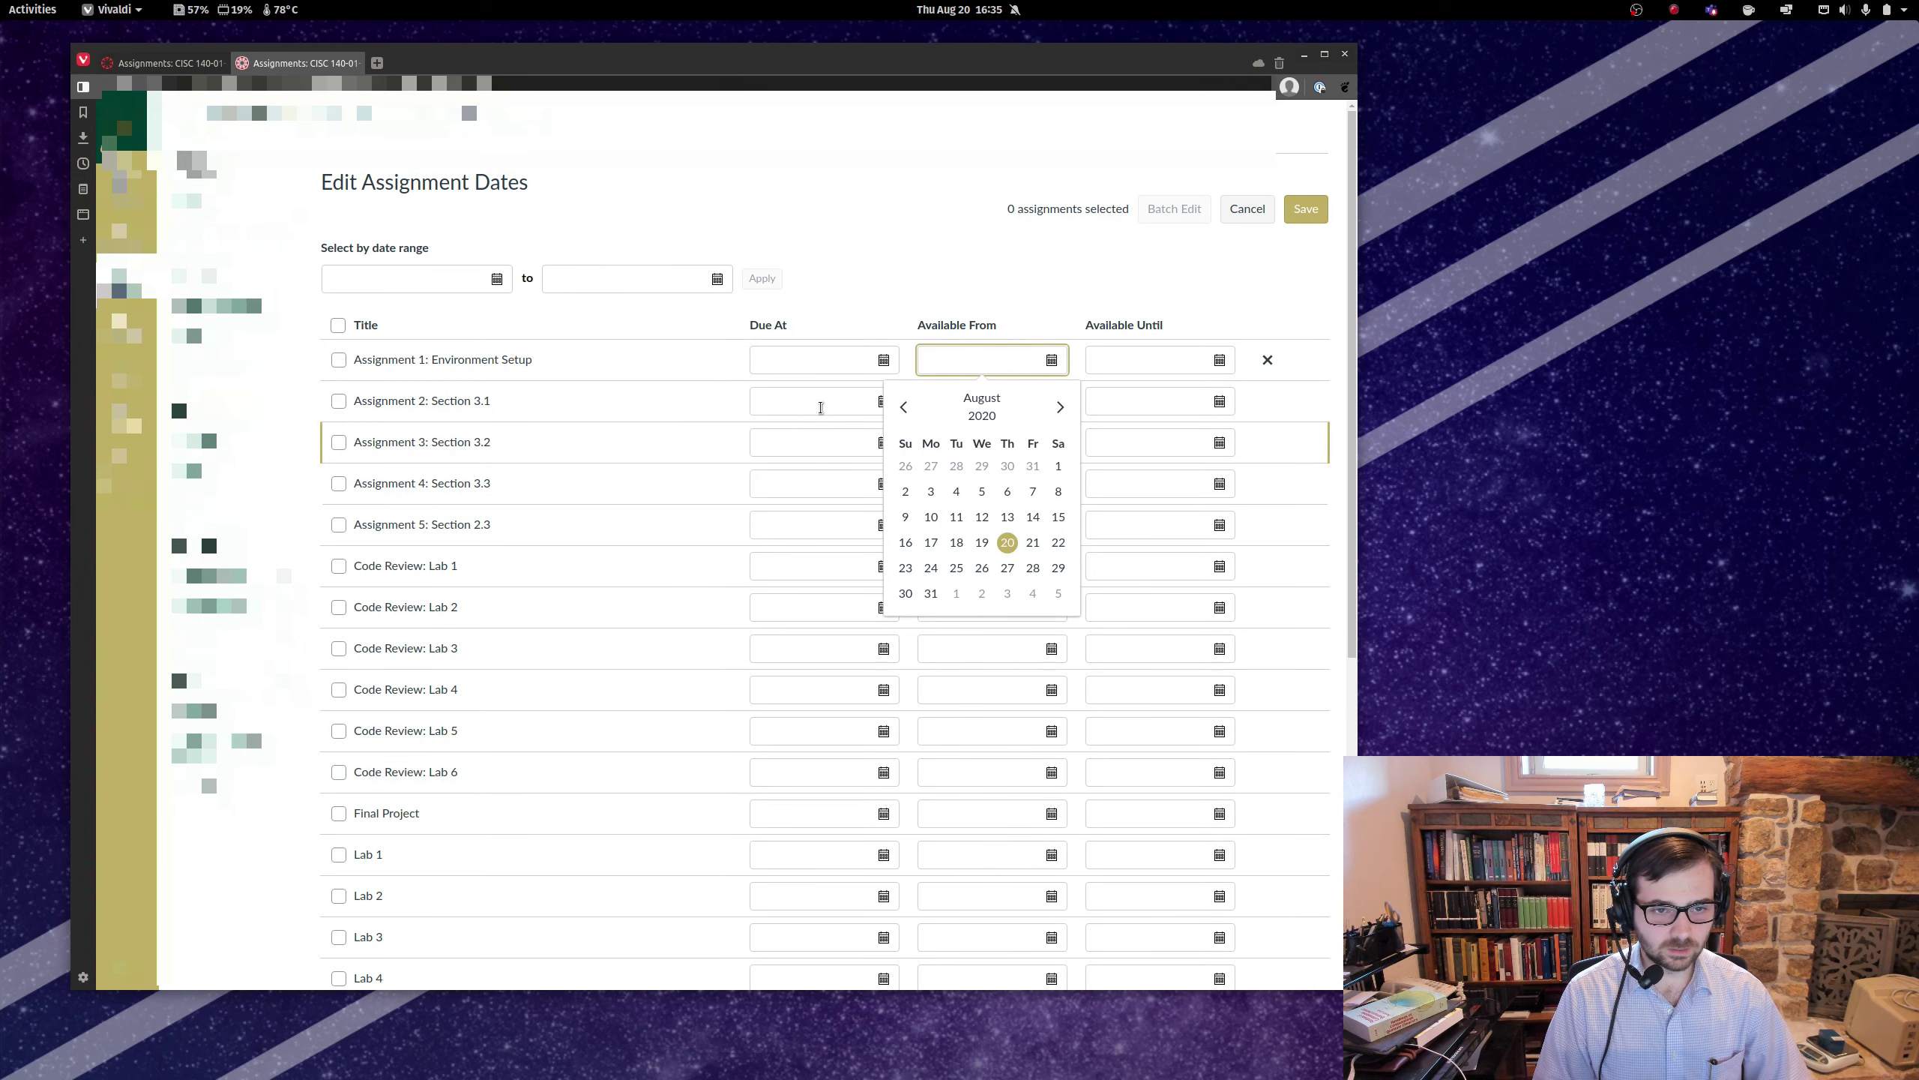
{"action": "left_click", "coordinate": [874, 403]}
{"action": "left_click", "coordinate": [839, 635]}
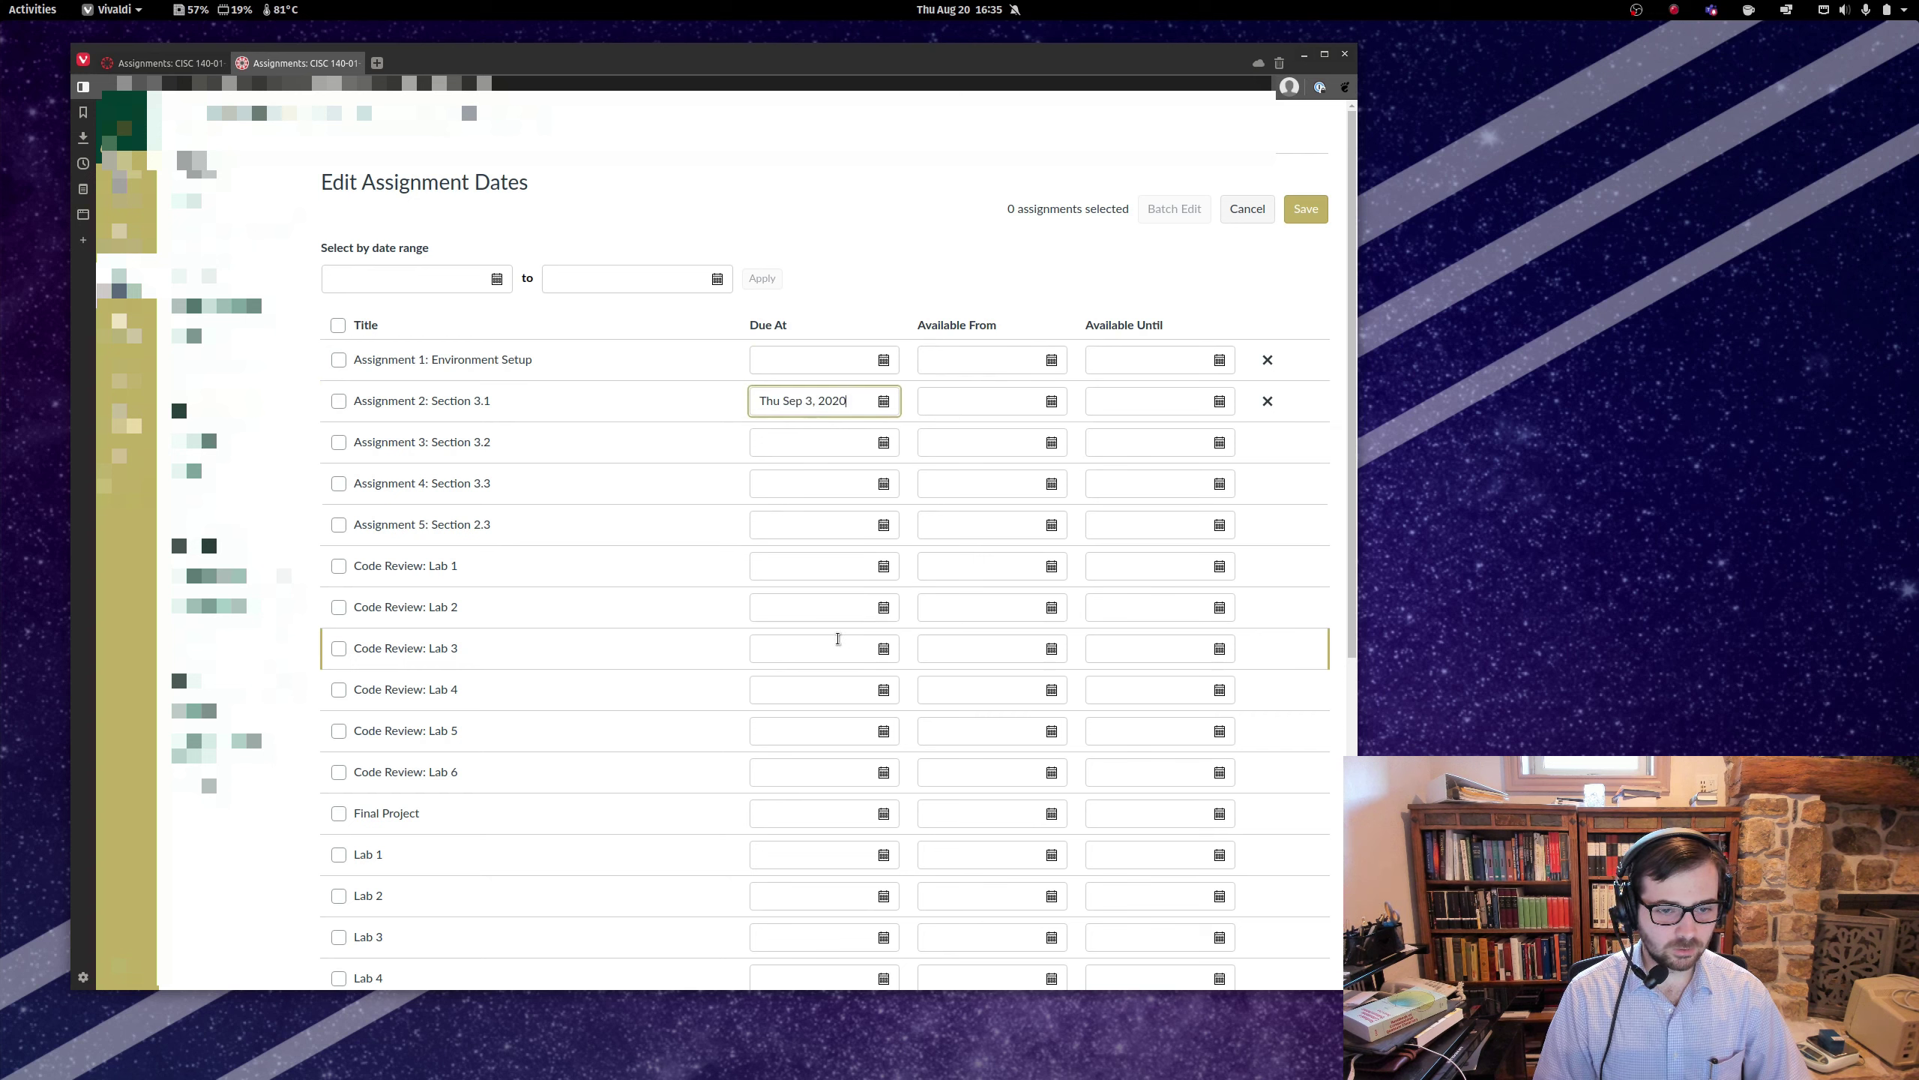
{"action": "left_click", "coordinate": [1306, 209]}
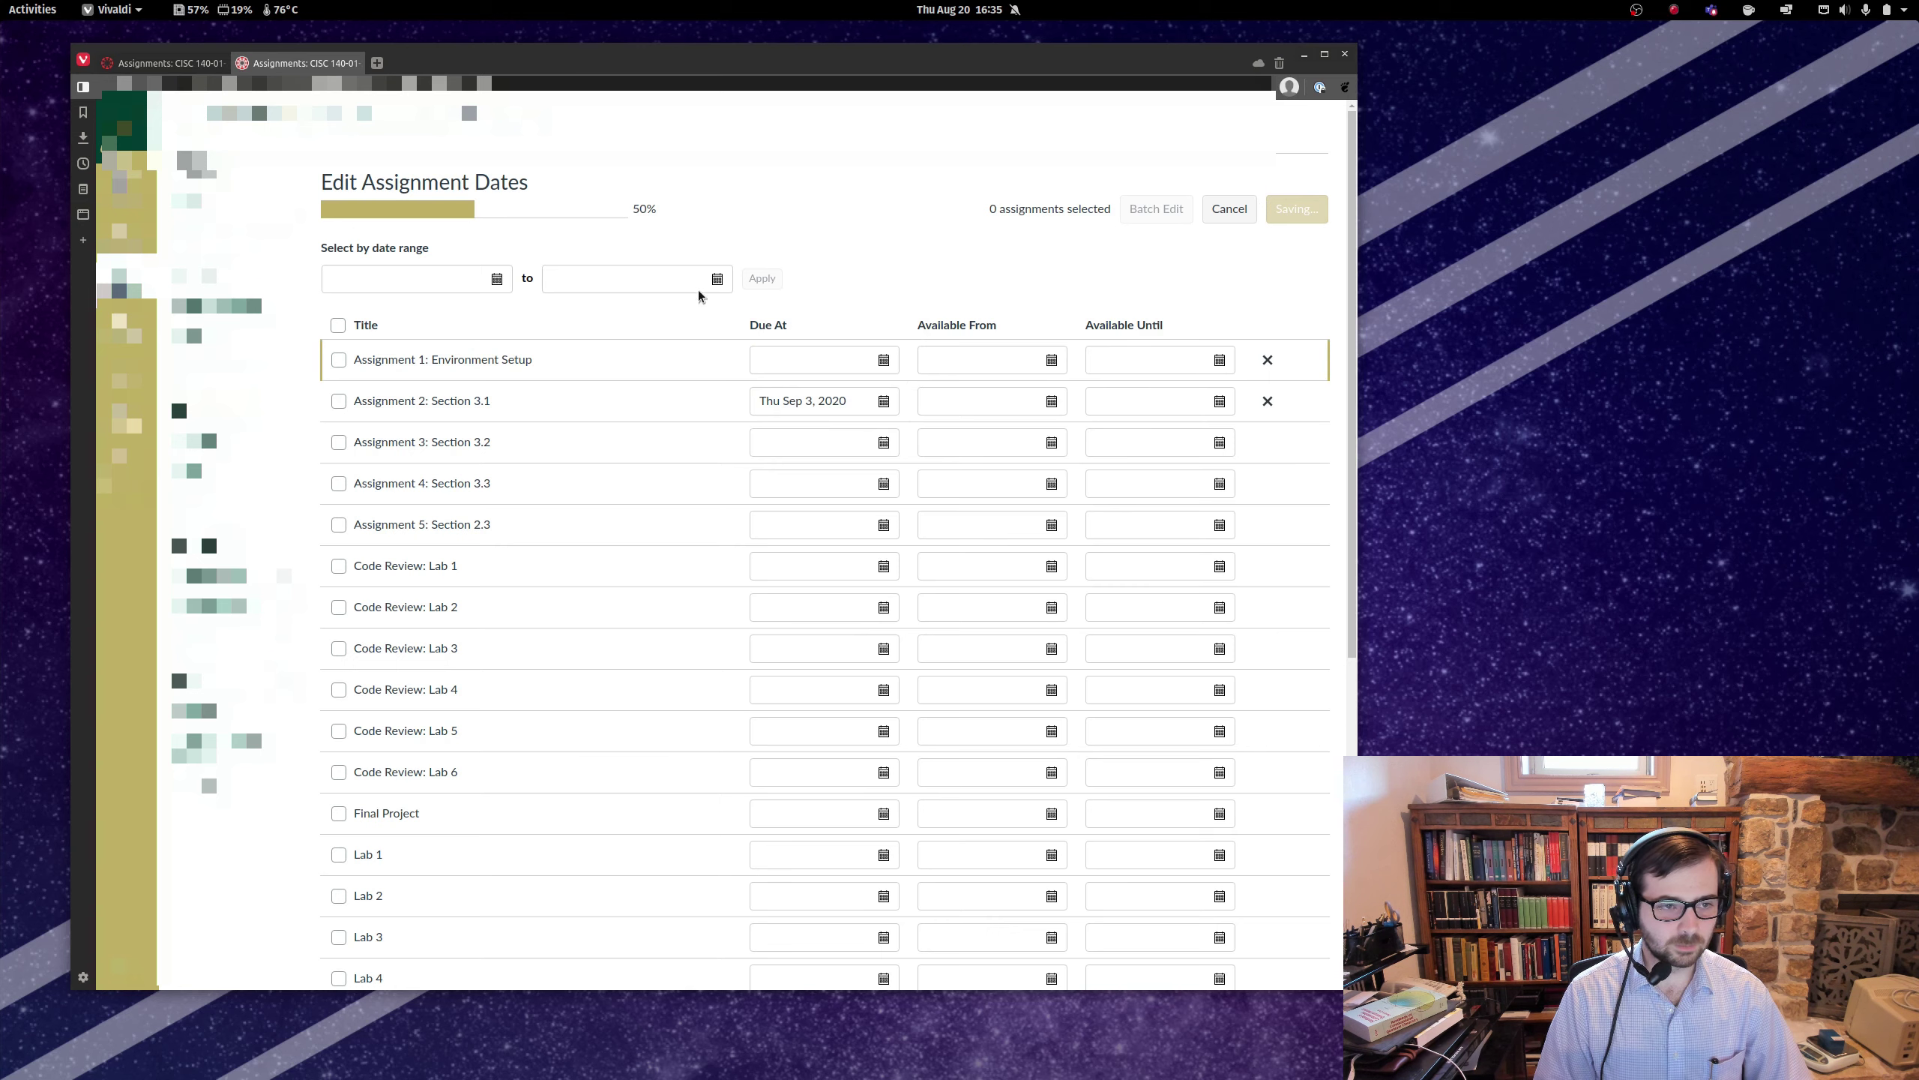
- Check the due time of Assignment 2 in the reloaded assignments list and return to the bulk date editor
{"action": "key", "text": "ctrl+Tab"}
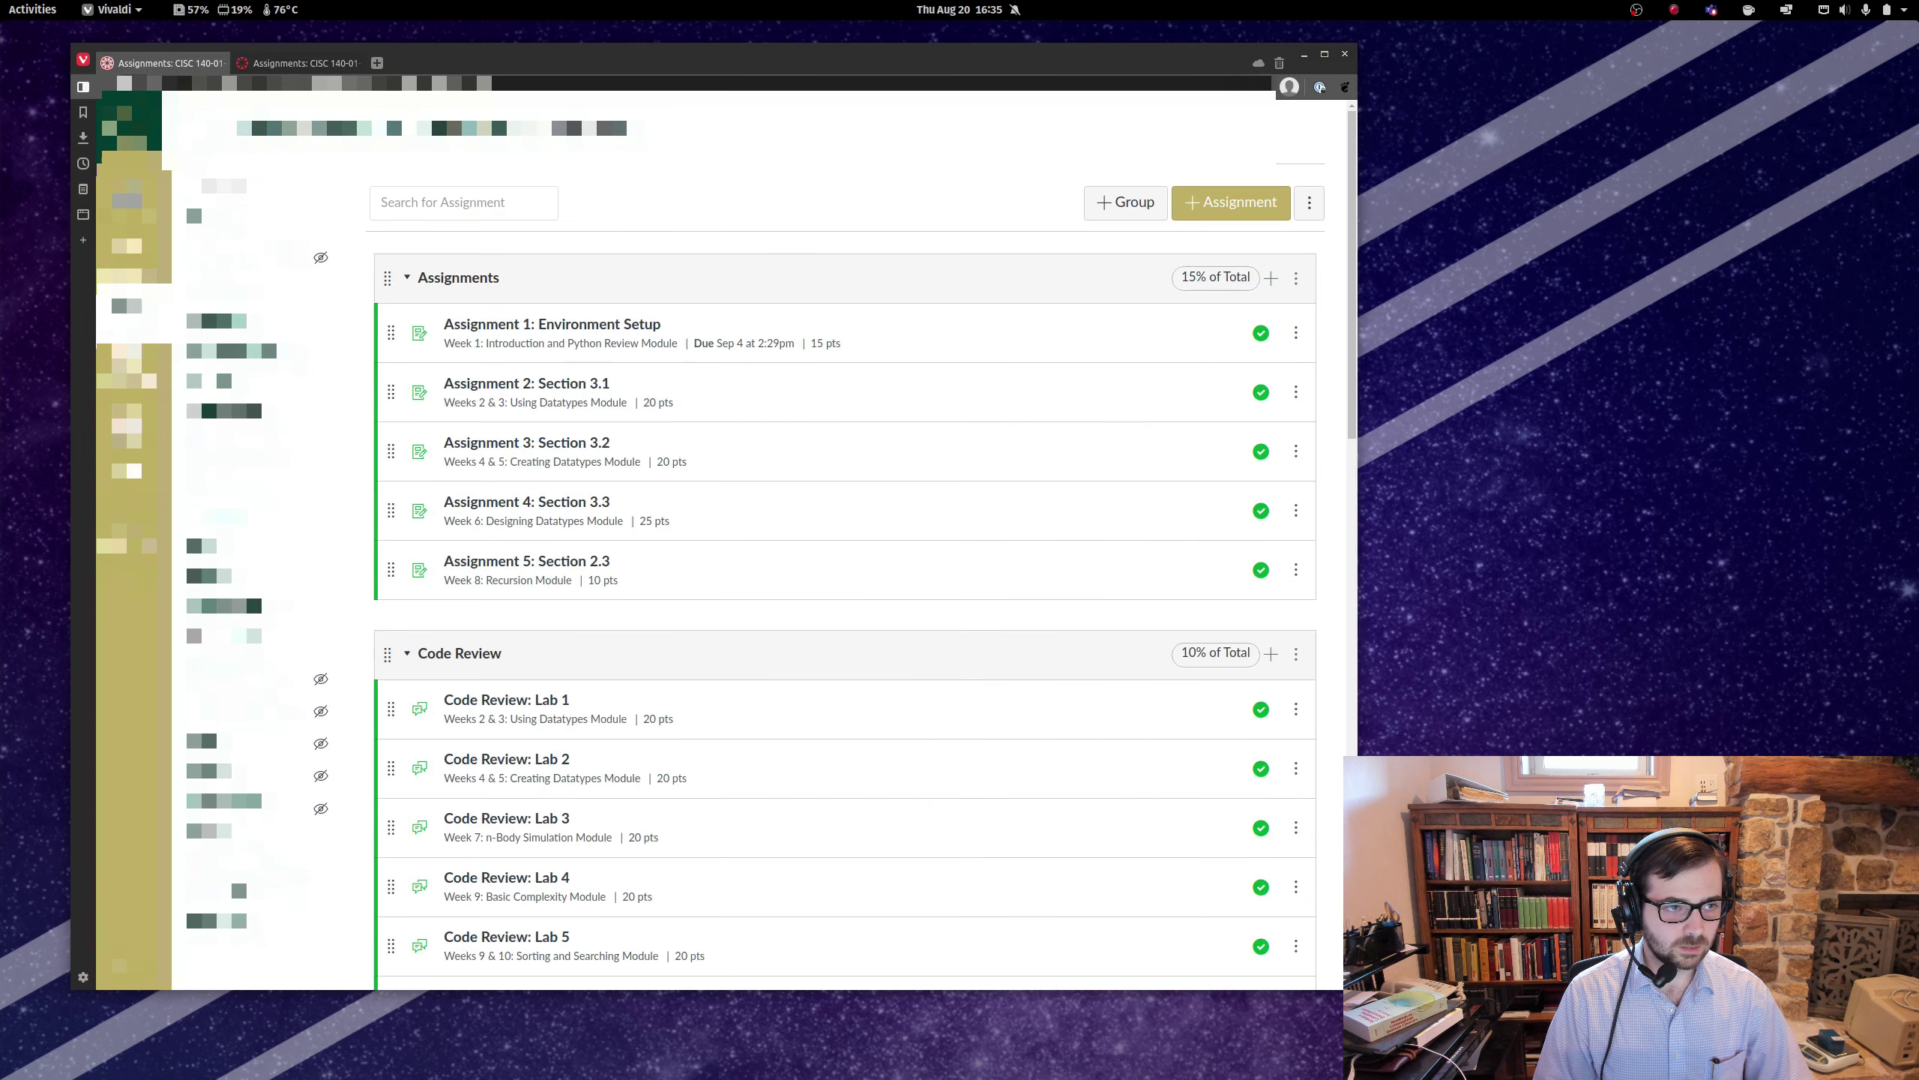
{"action": "key", "text": "ctrl+r"}
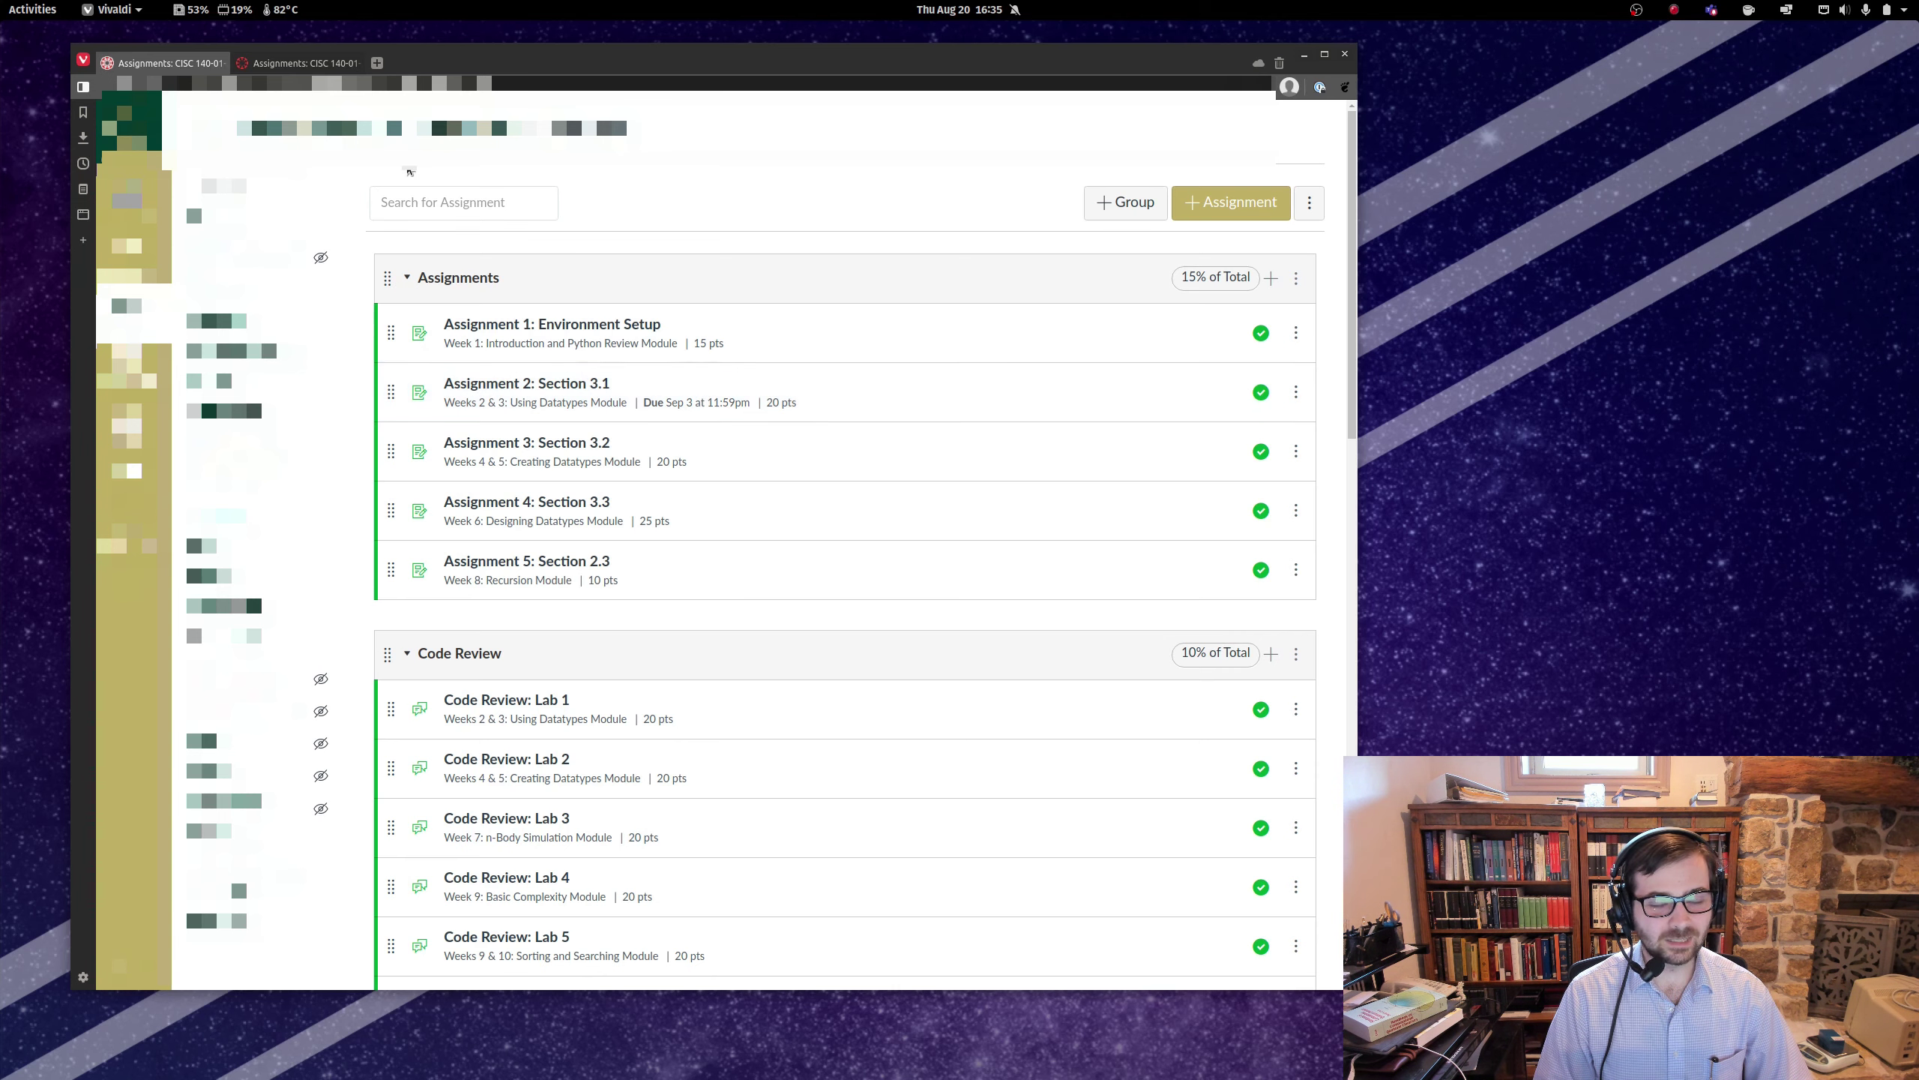
{"action": "left_click", "coordinate": [340, 64]}
- Add the time 2:30 PM to the Sep 3, 2020 due date of Assignment 2: Section 3.1 and save the dates
{"action": "left_click", "coordinate": [855, 449]}
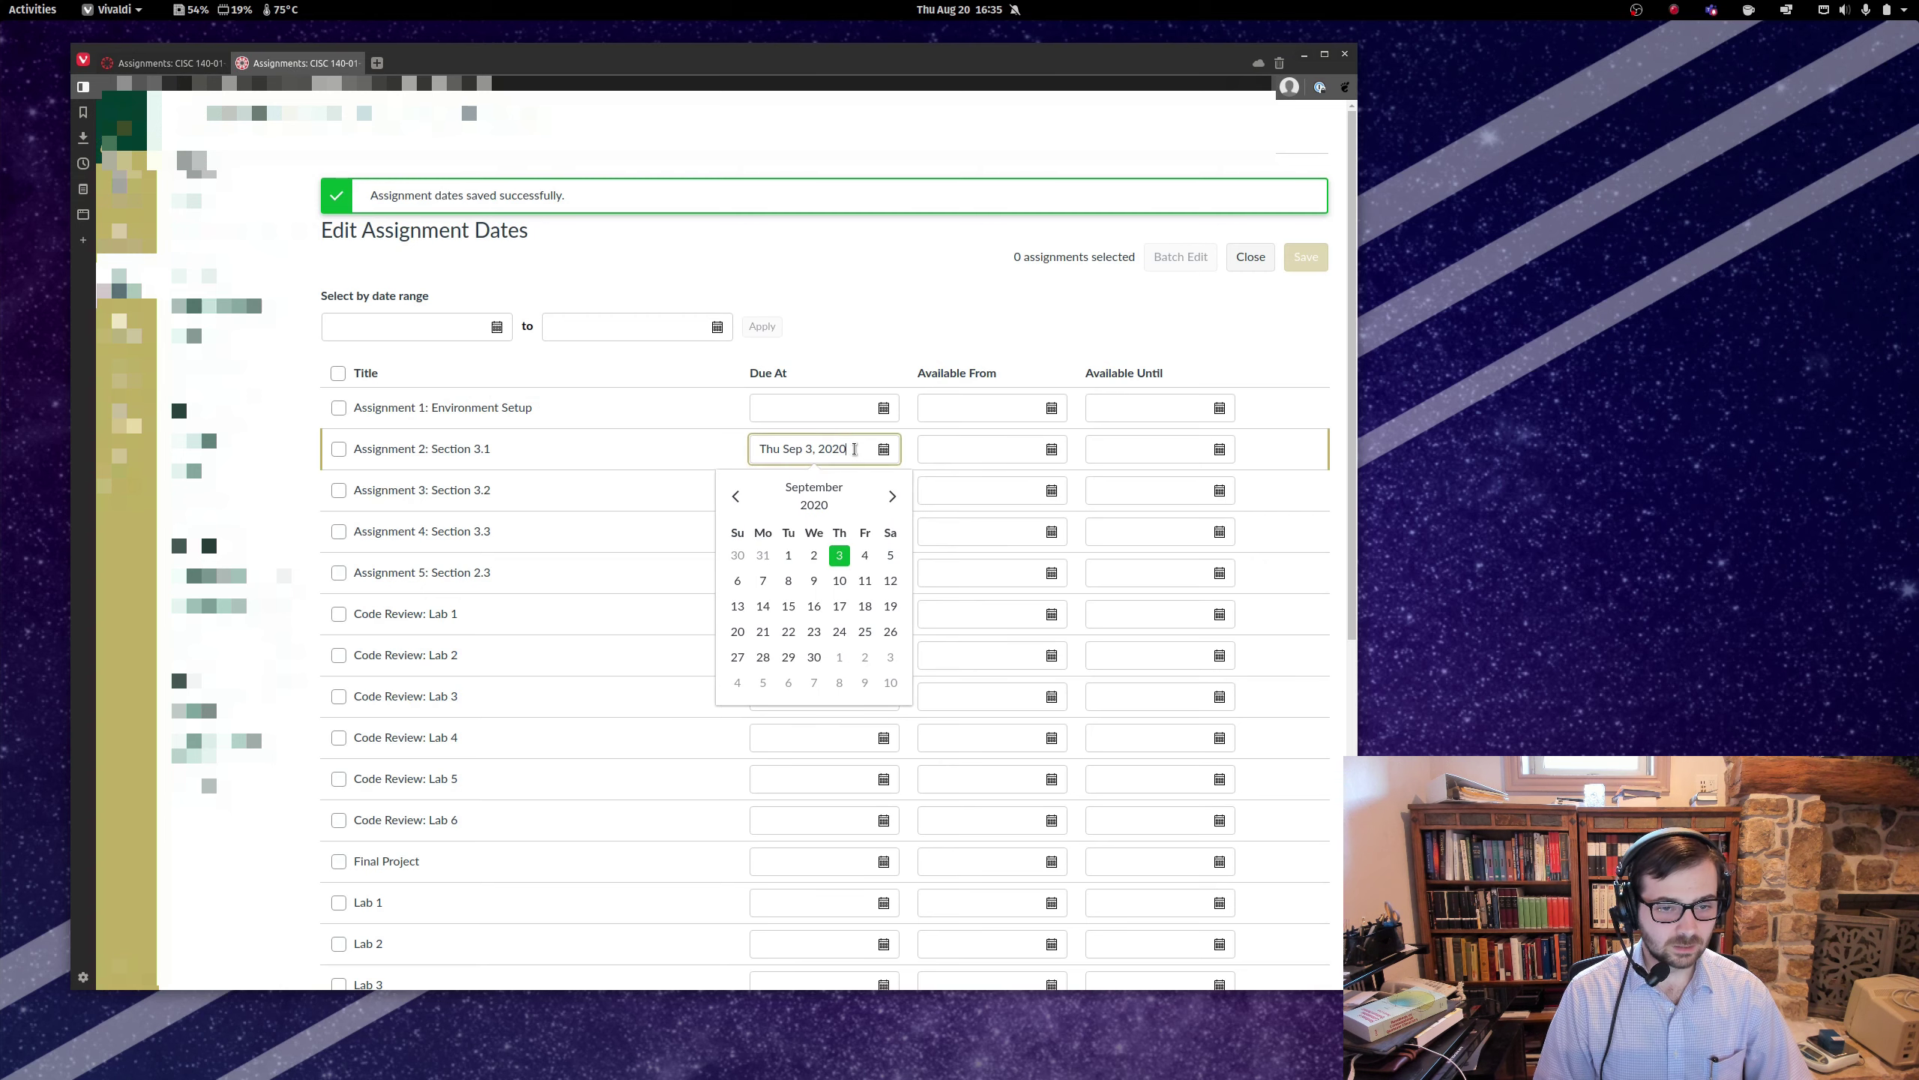
{"action": "type", "text": "2:30 PM"}
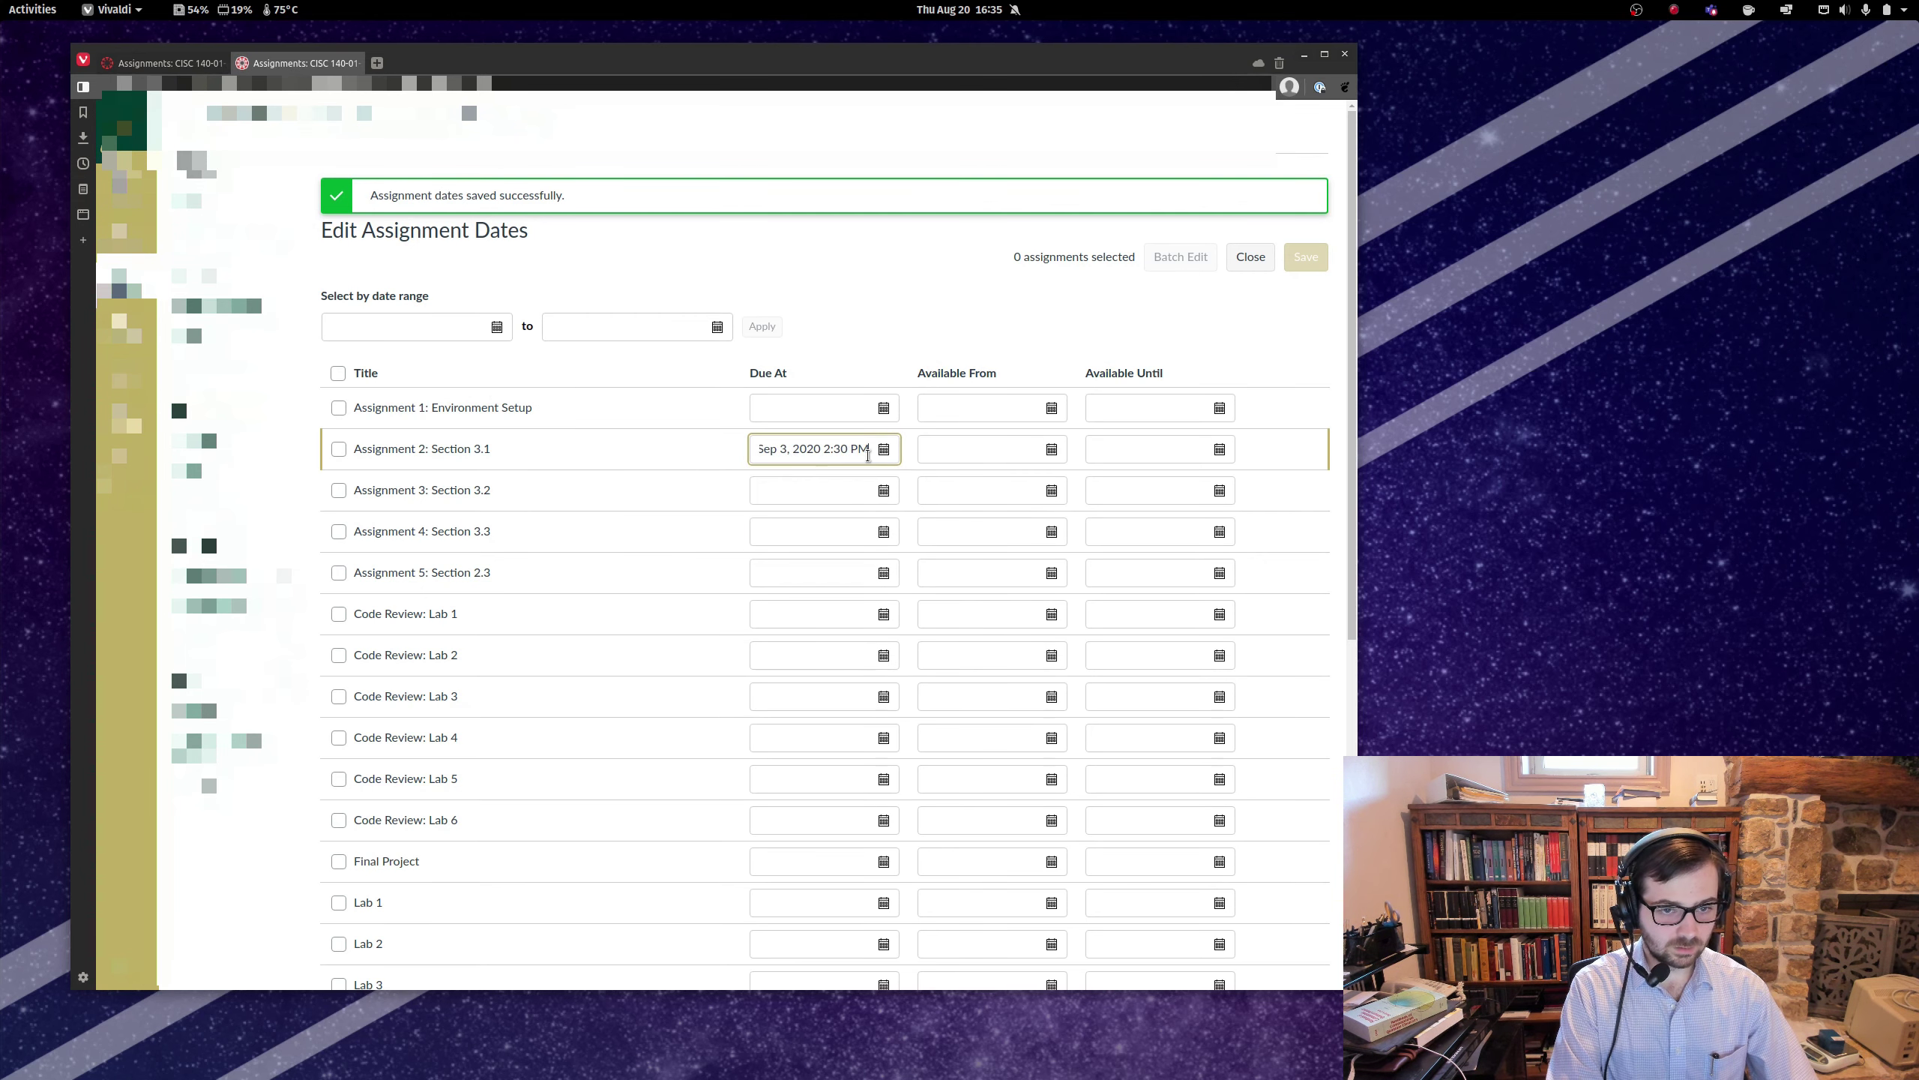
{"action": "key", "text": "Return"}
{"action": "left_click", "coordinate": [786, 487]}
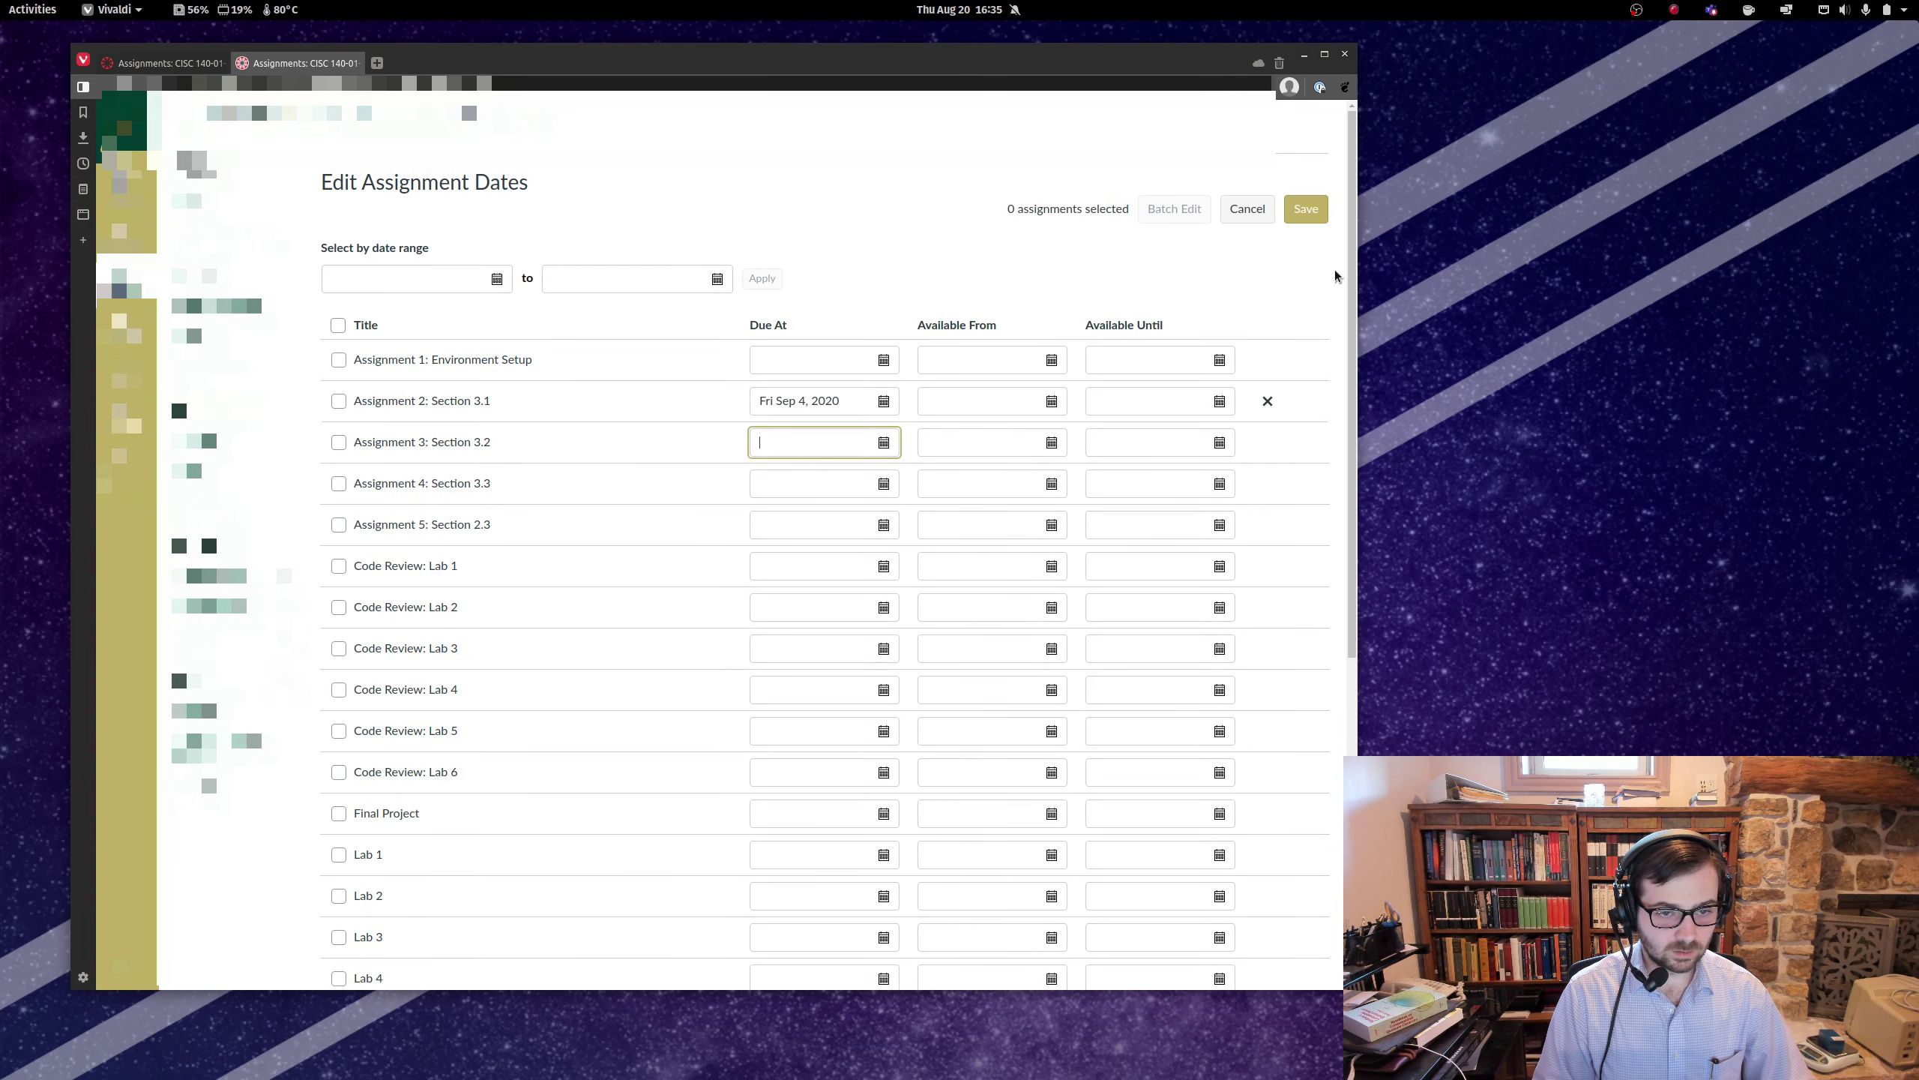
{"action": "left_click", "coordinate": [1325, 212]}
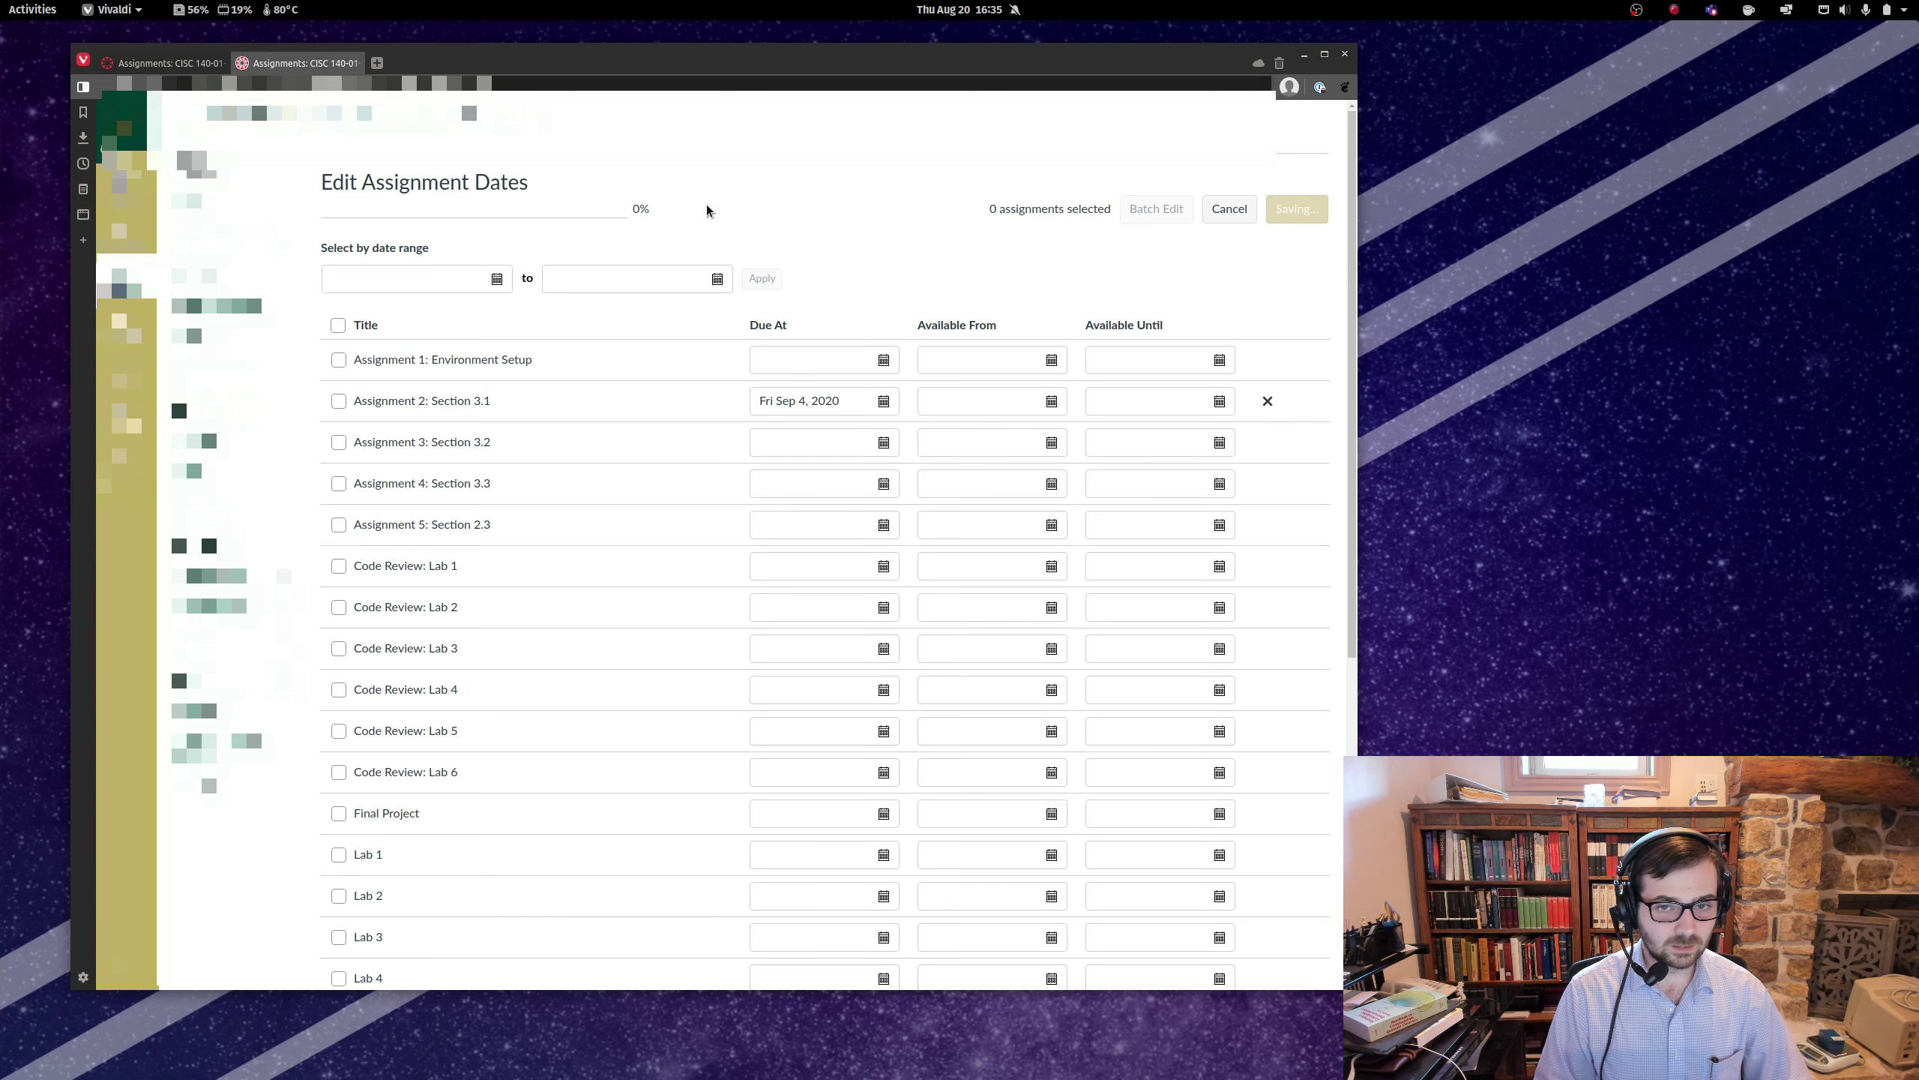
- Reload the assignments list to compare Assignment 2's saved due date with the entered one, and go back to the date editor
{"action": "key", "text": "ctrl+Tab"}
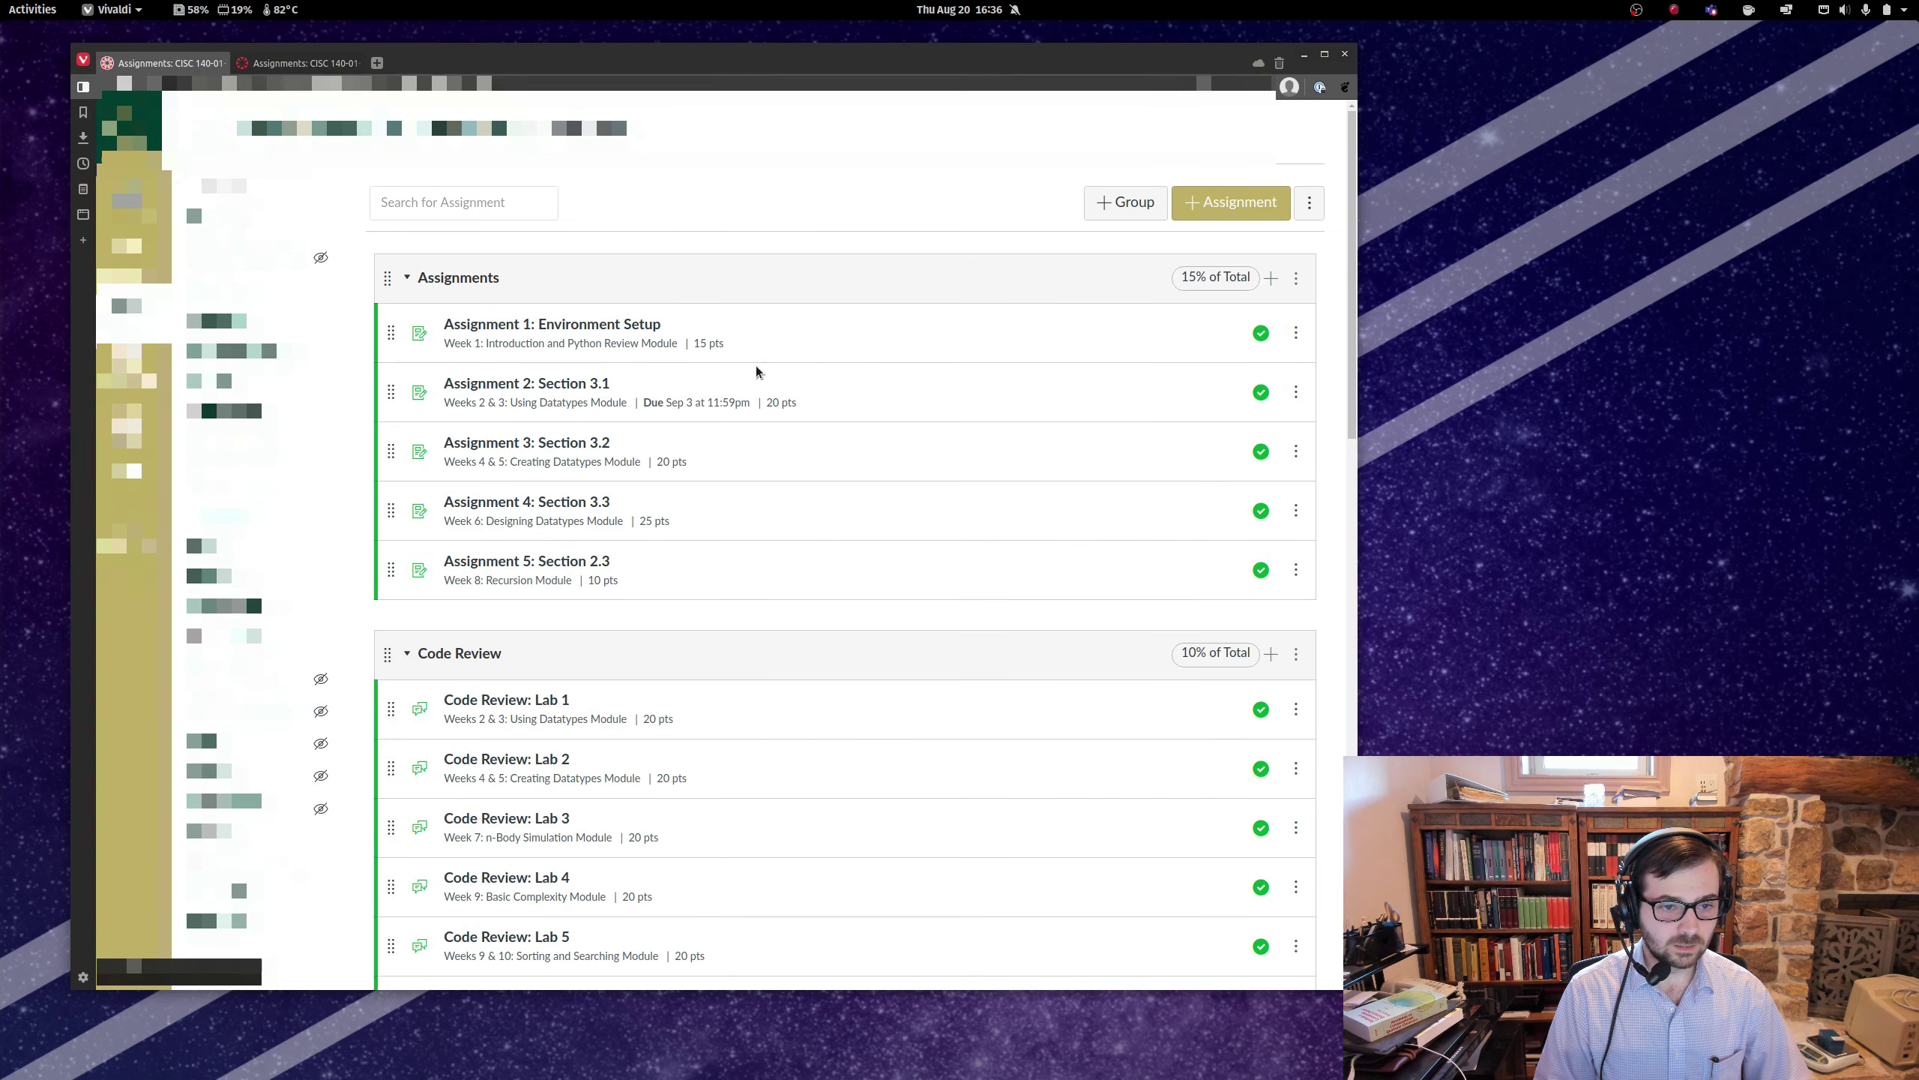
{"action": "key", "text": "F5"}
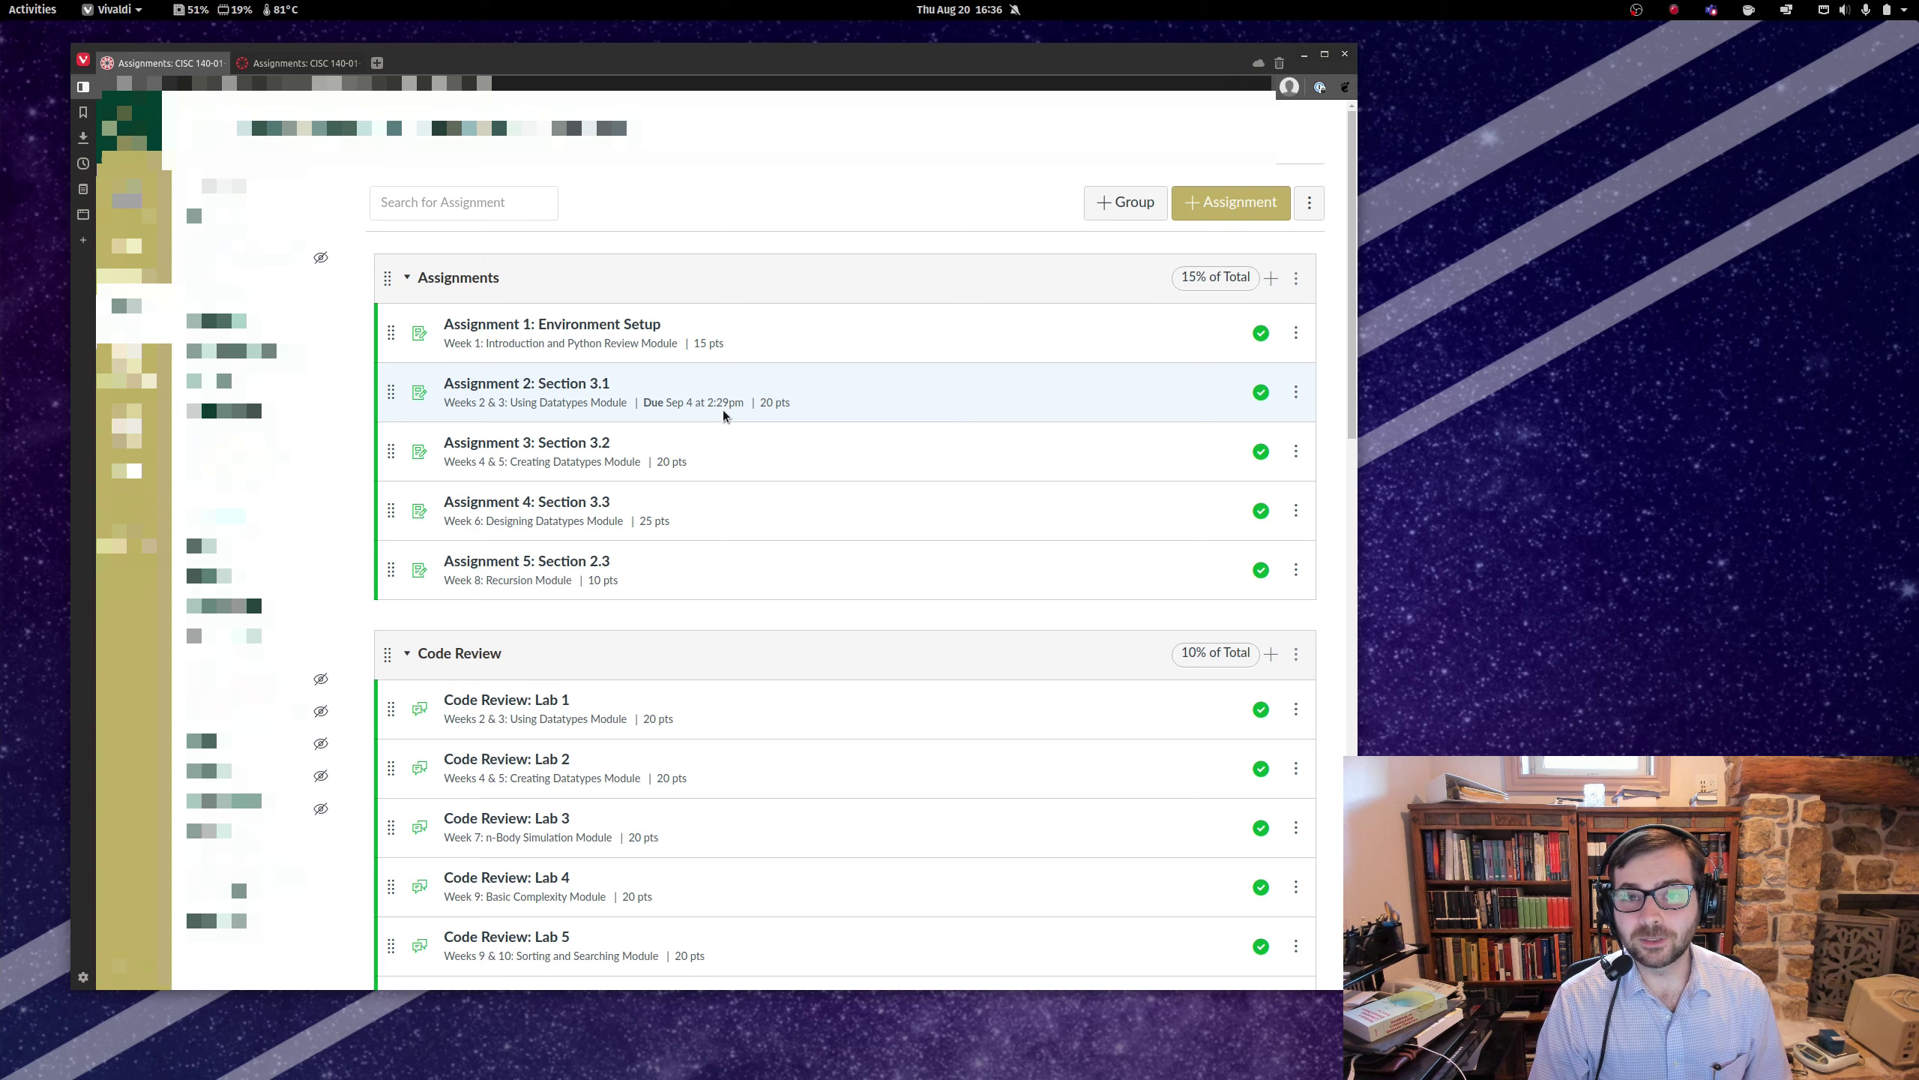
{"action": "key", "text": "ctrl+Tab"}
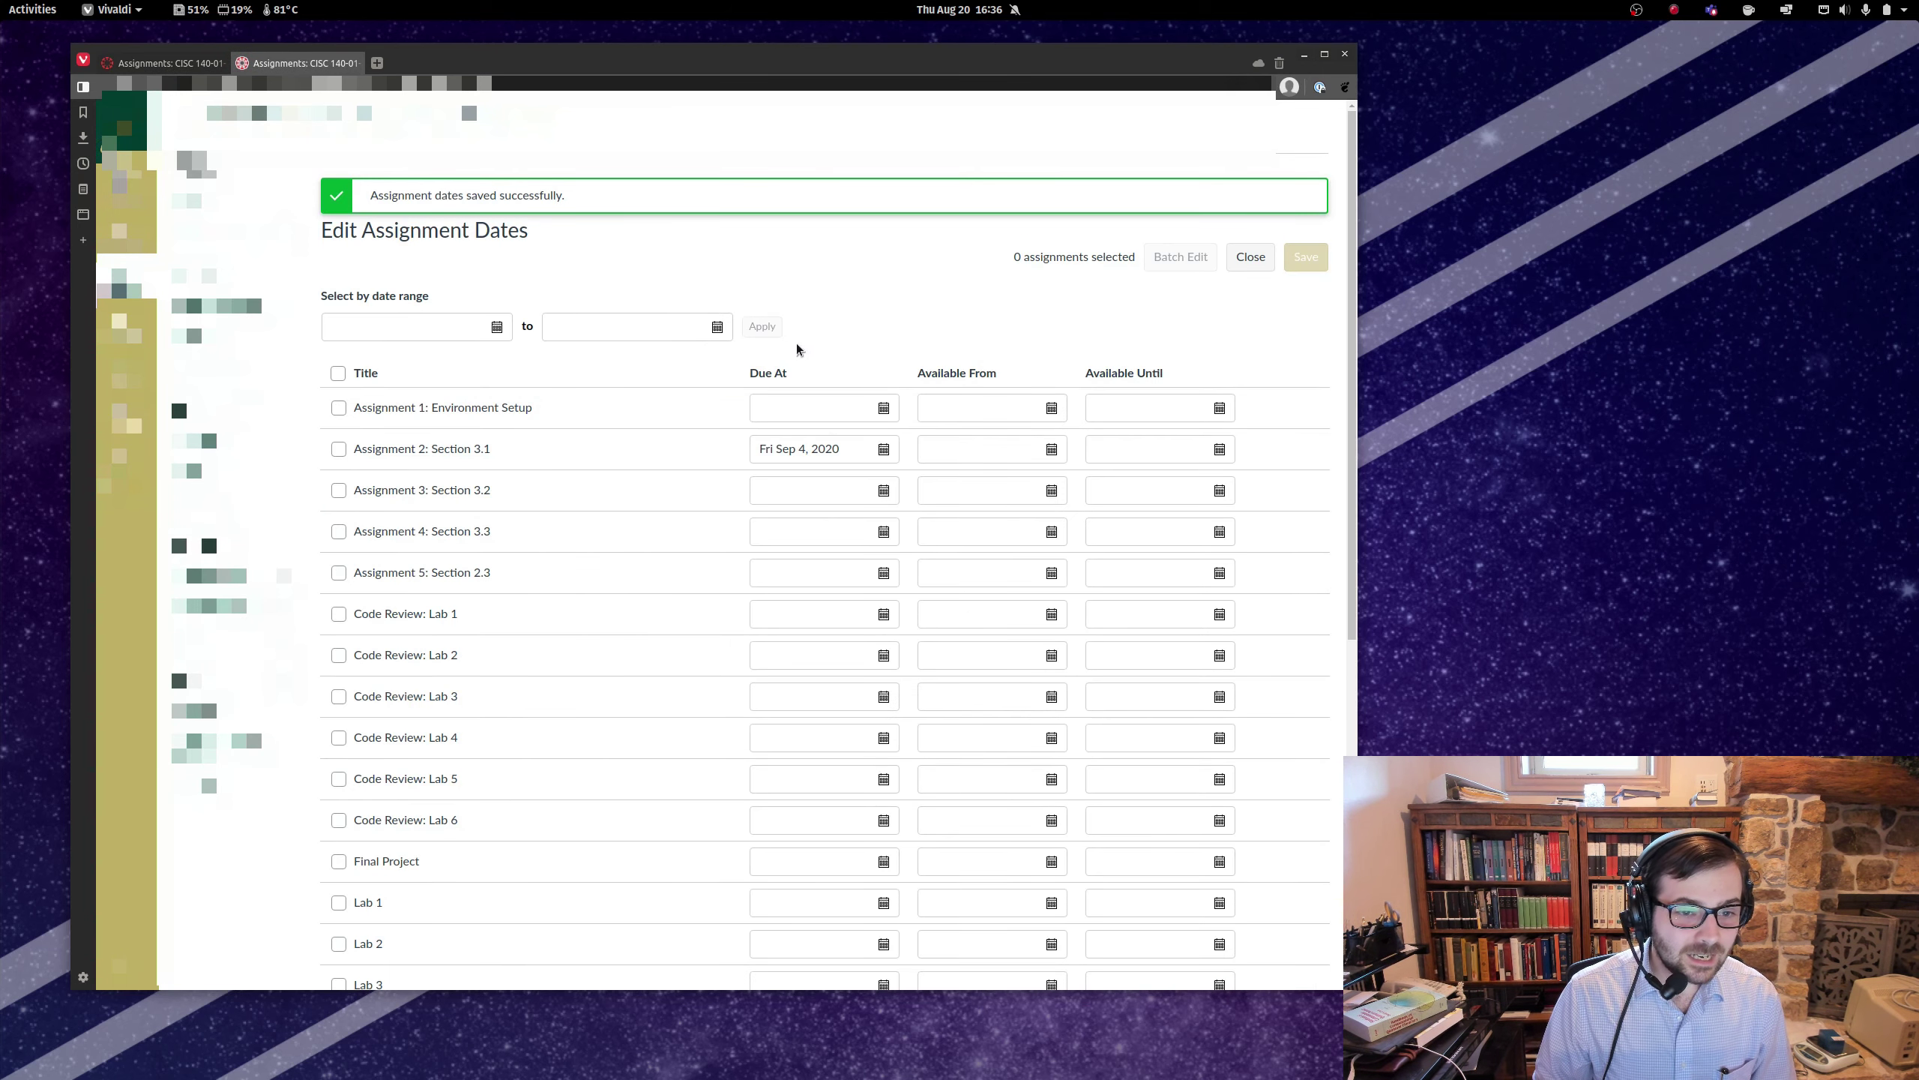
- Set Assignment 1: Environment Setup due on Sep 2, 2020 at 2:31 PM and save the assignment dates
{"action": "left_click", "coordinate": [862, 400]}
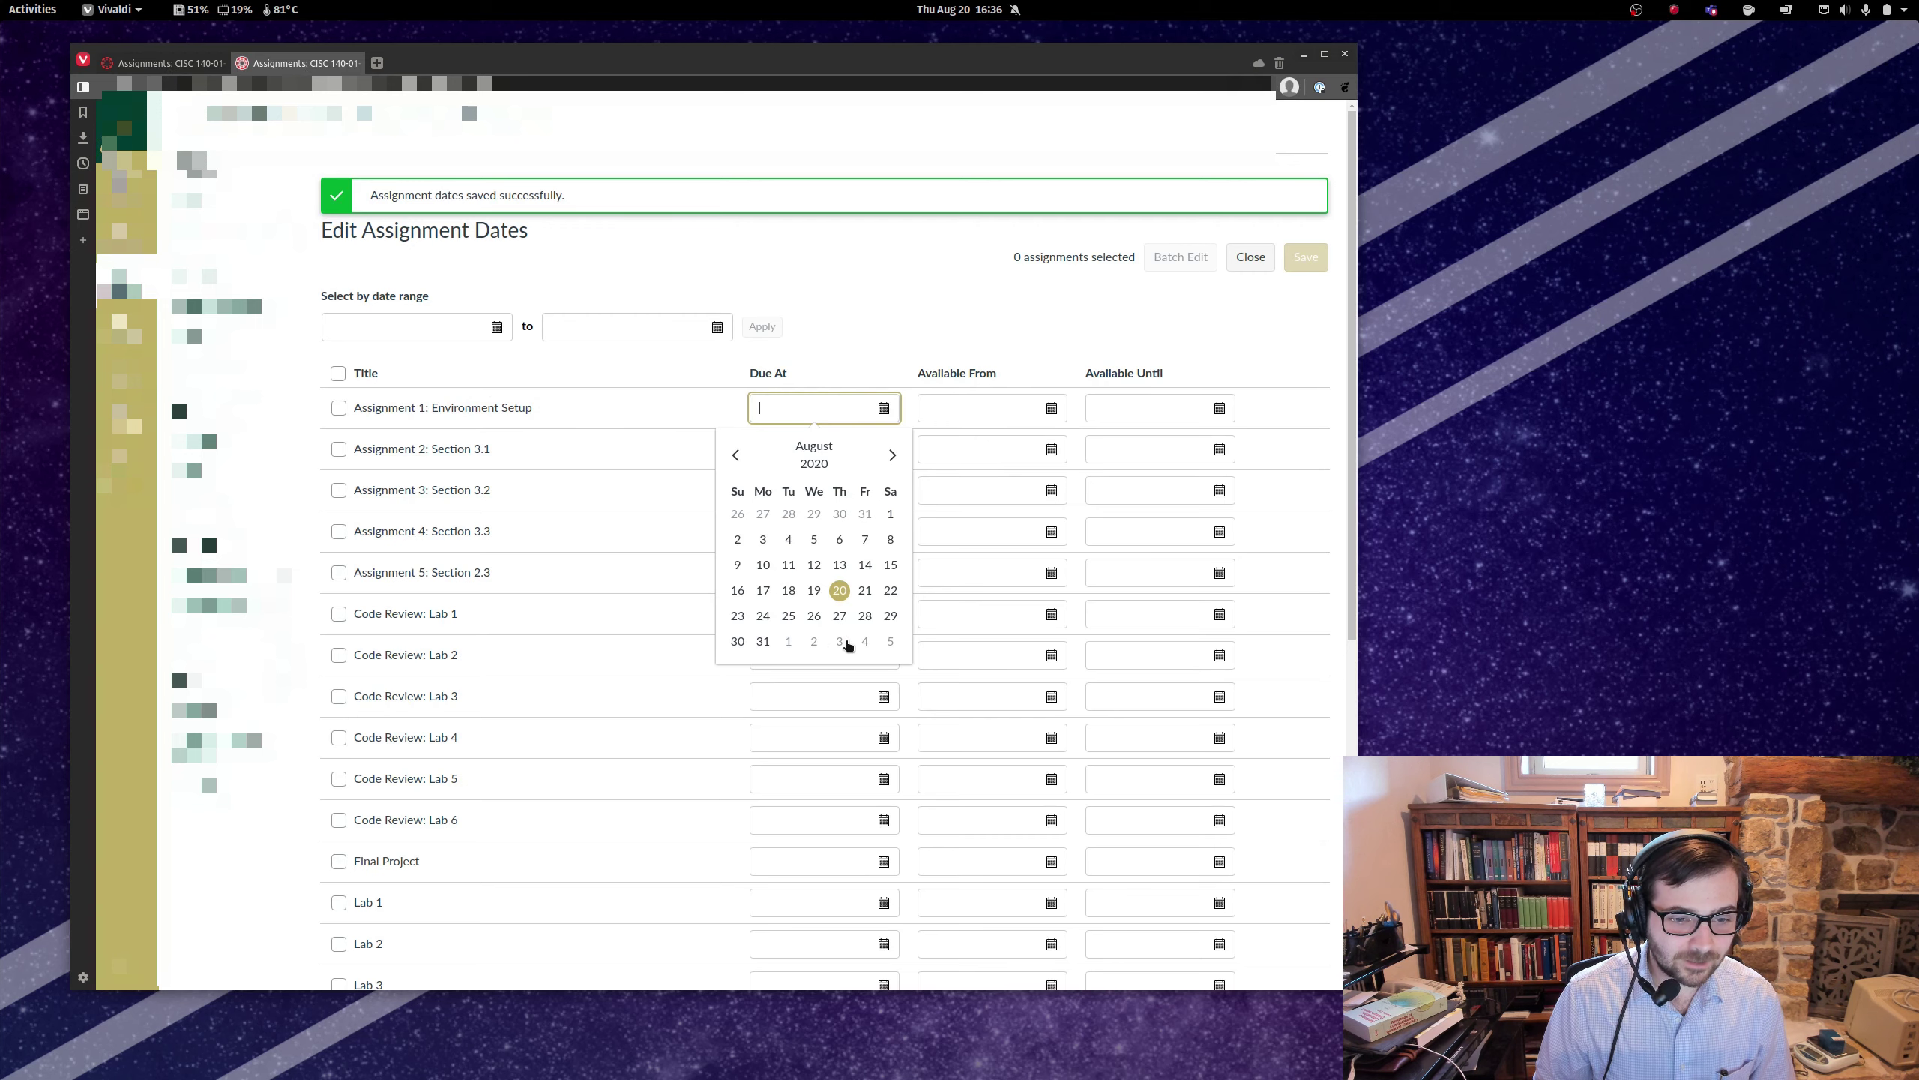
{"action": "left_click", "coordinate": [814, 643]}
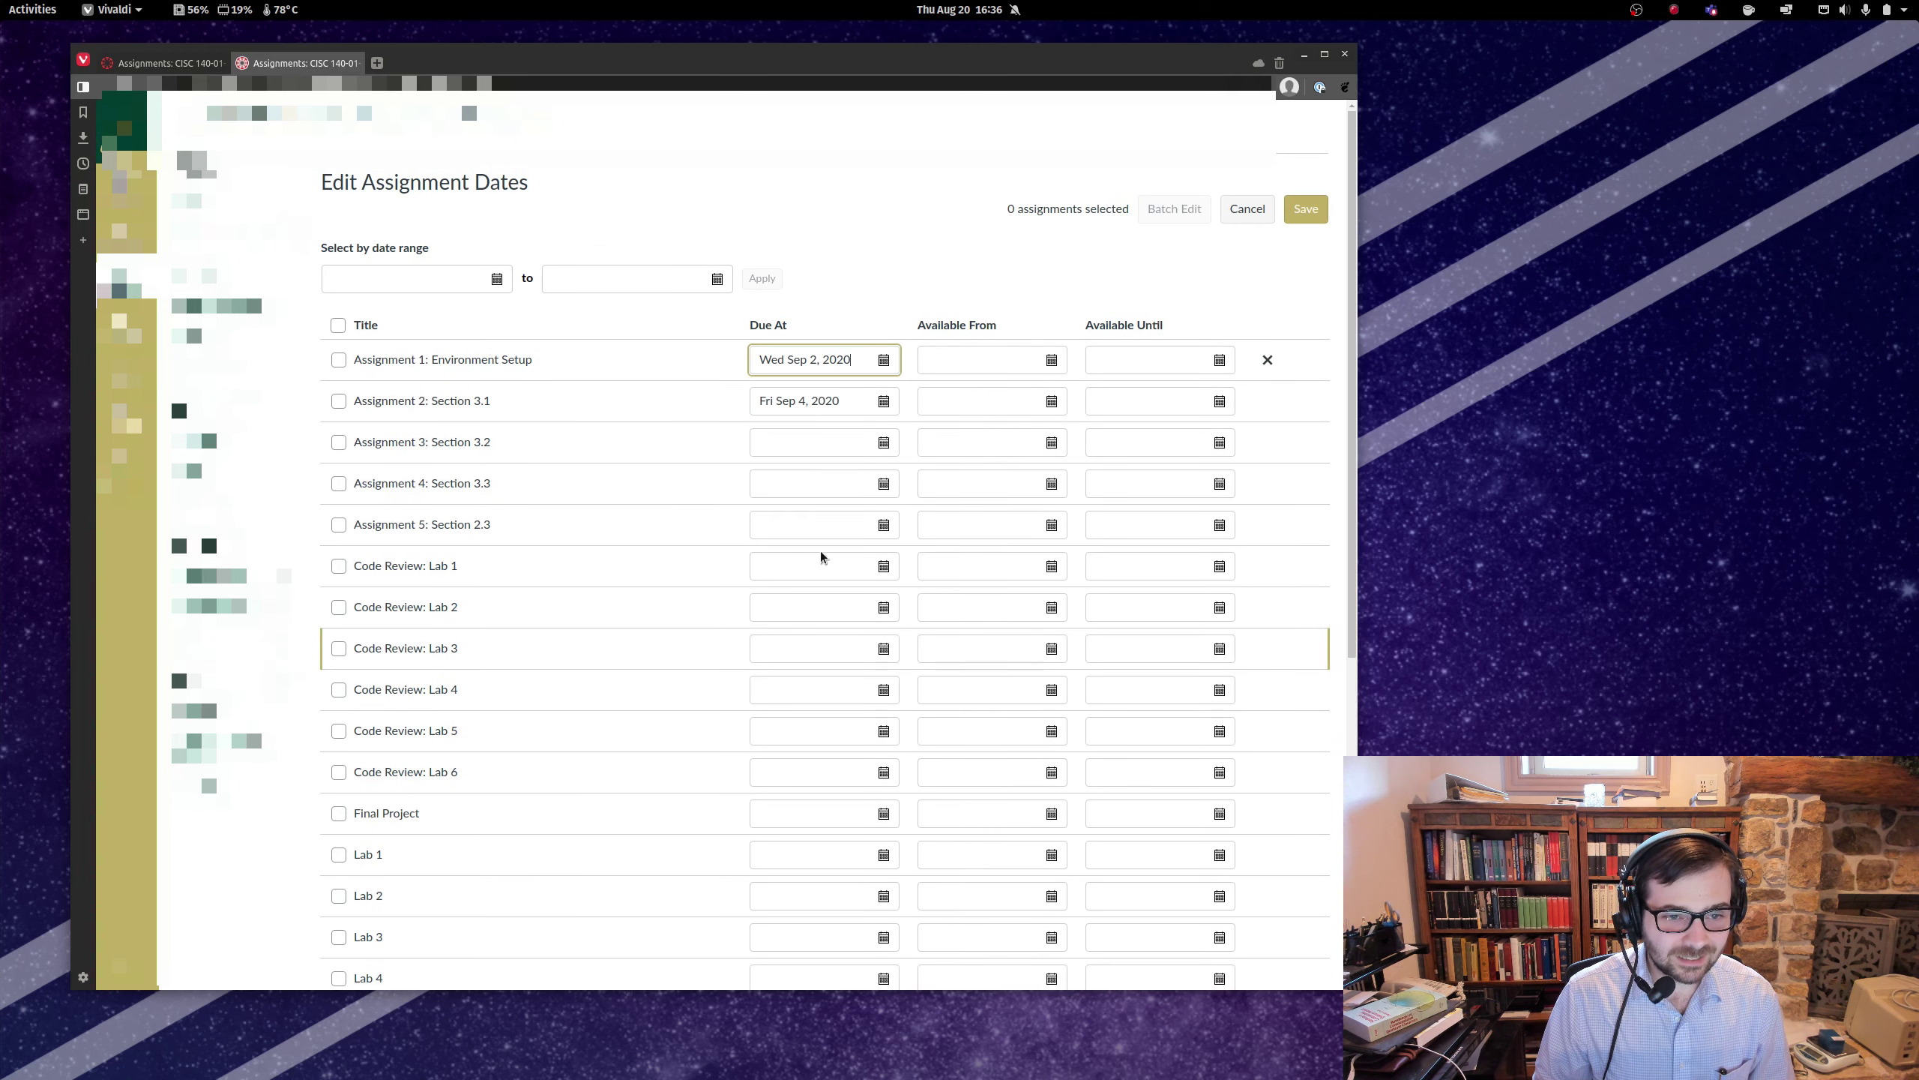
{"action": "type", "text": "b"}
{"action": "key", "text": "BackSpace"}
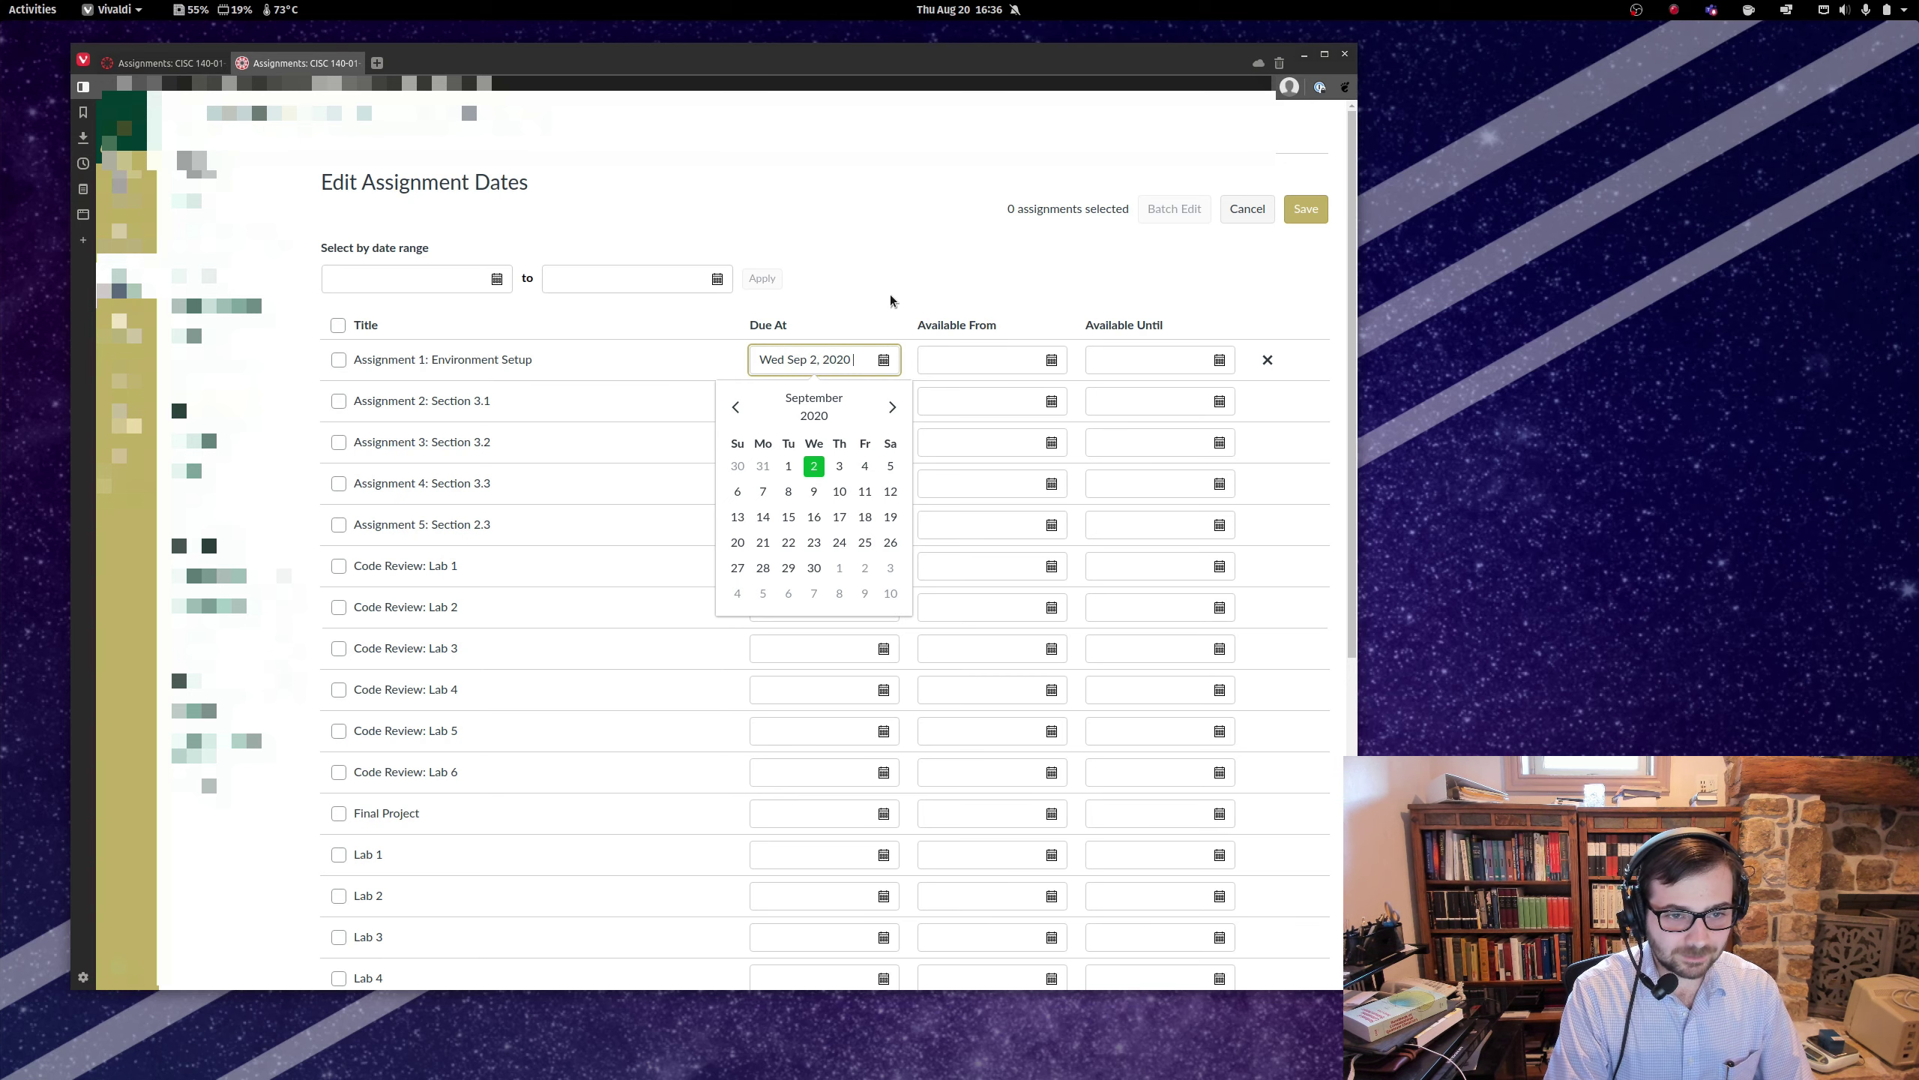
{"action": "type", "text": "2:31"}
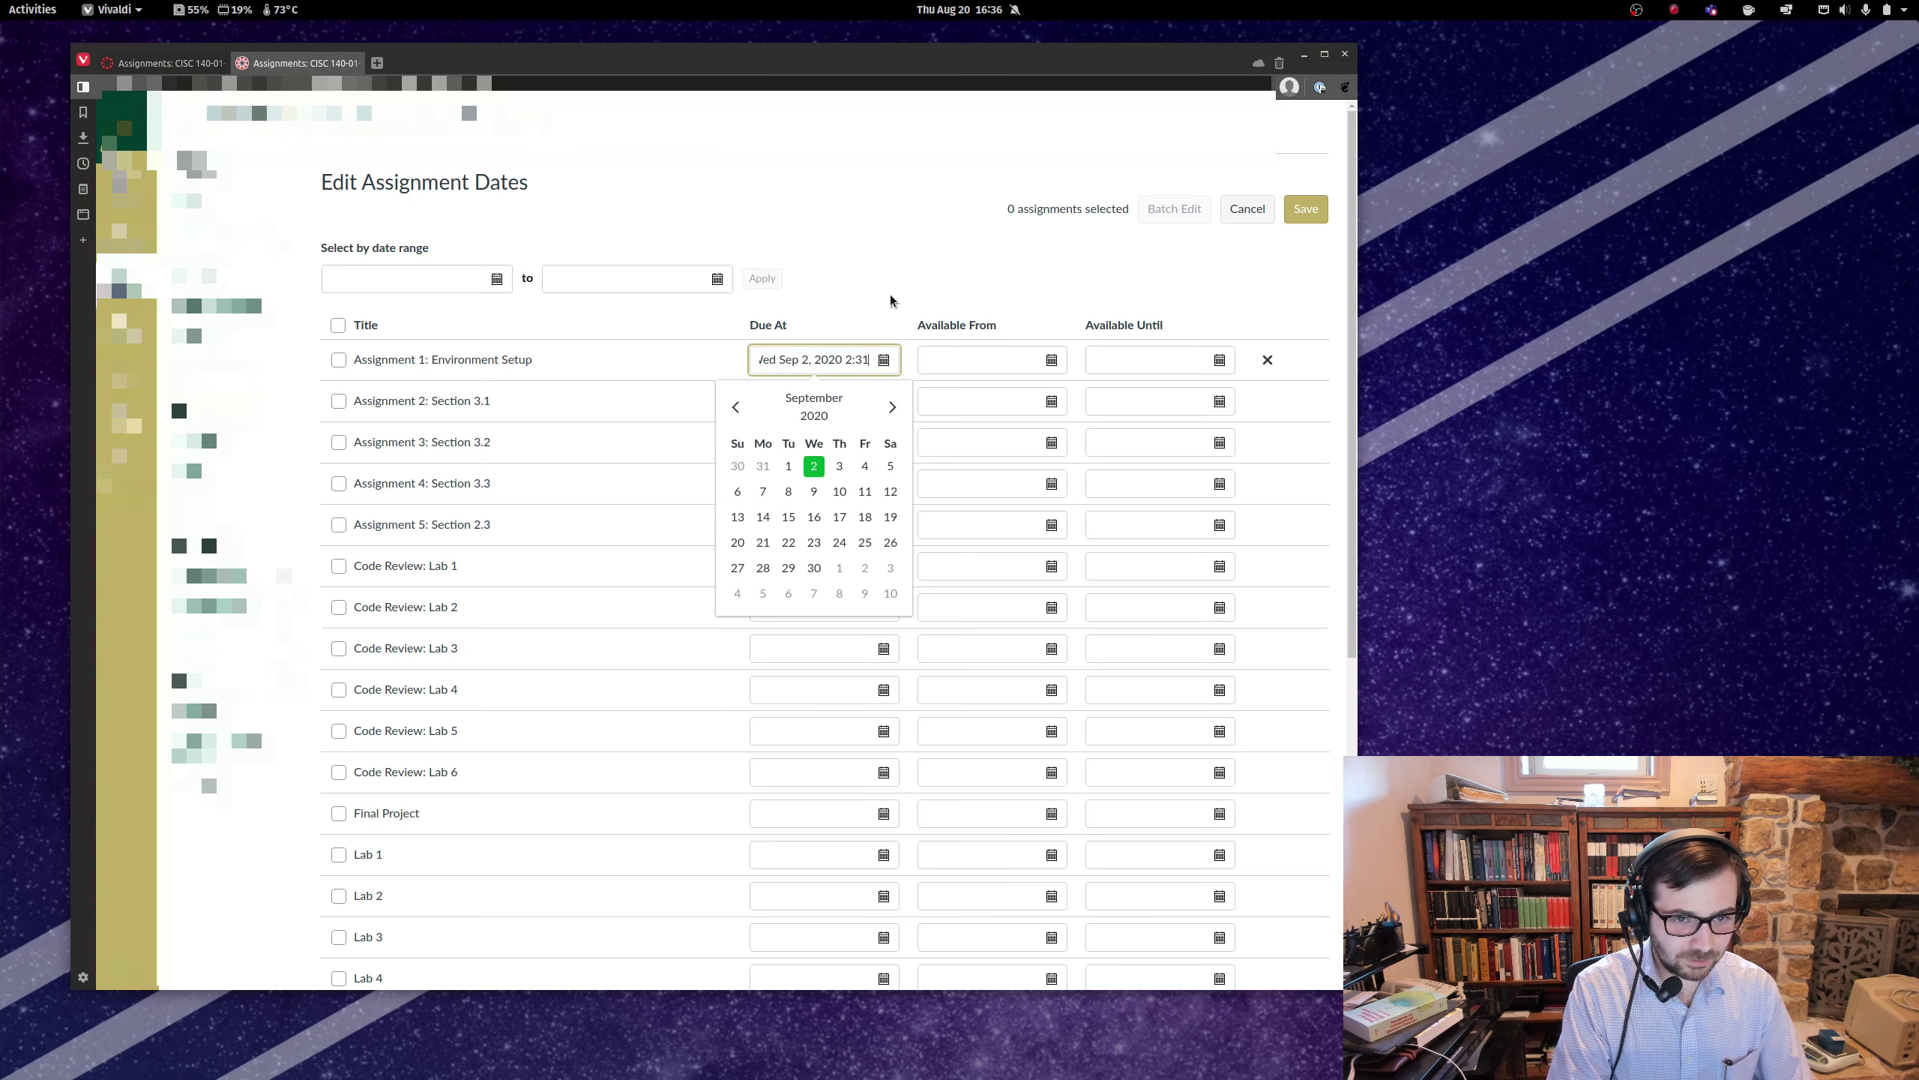
{"action": "type", "text": " PM"}
{"action": "key", "text": "Return"}
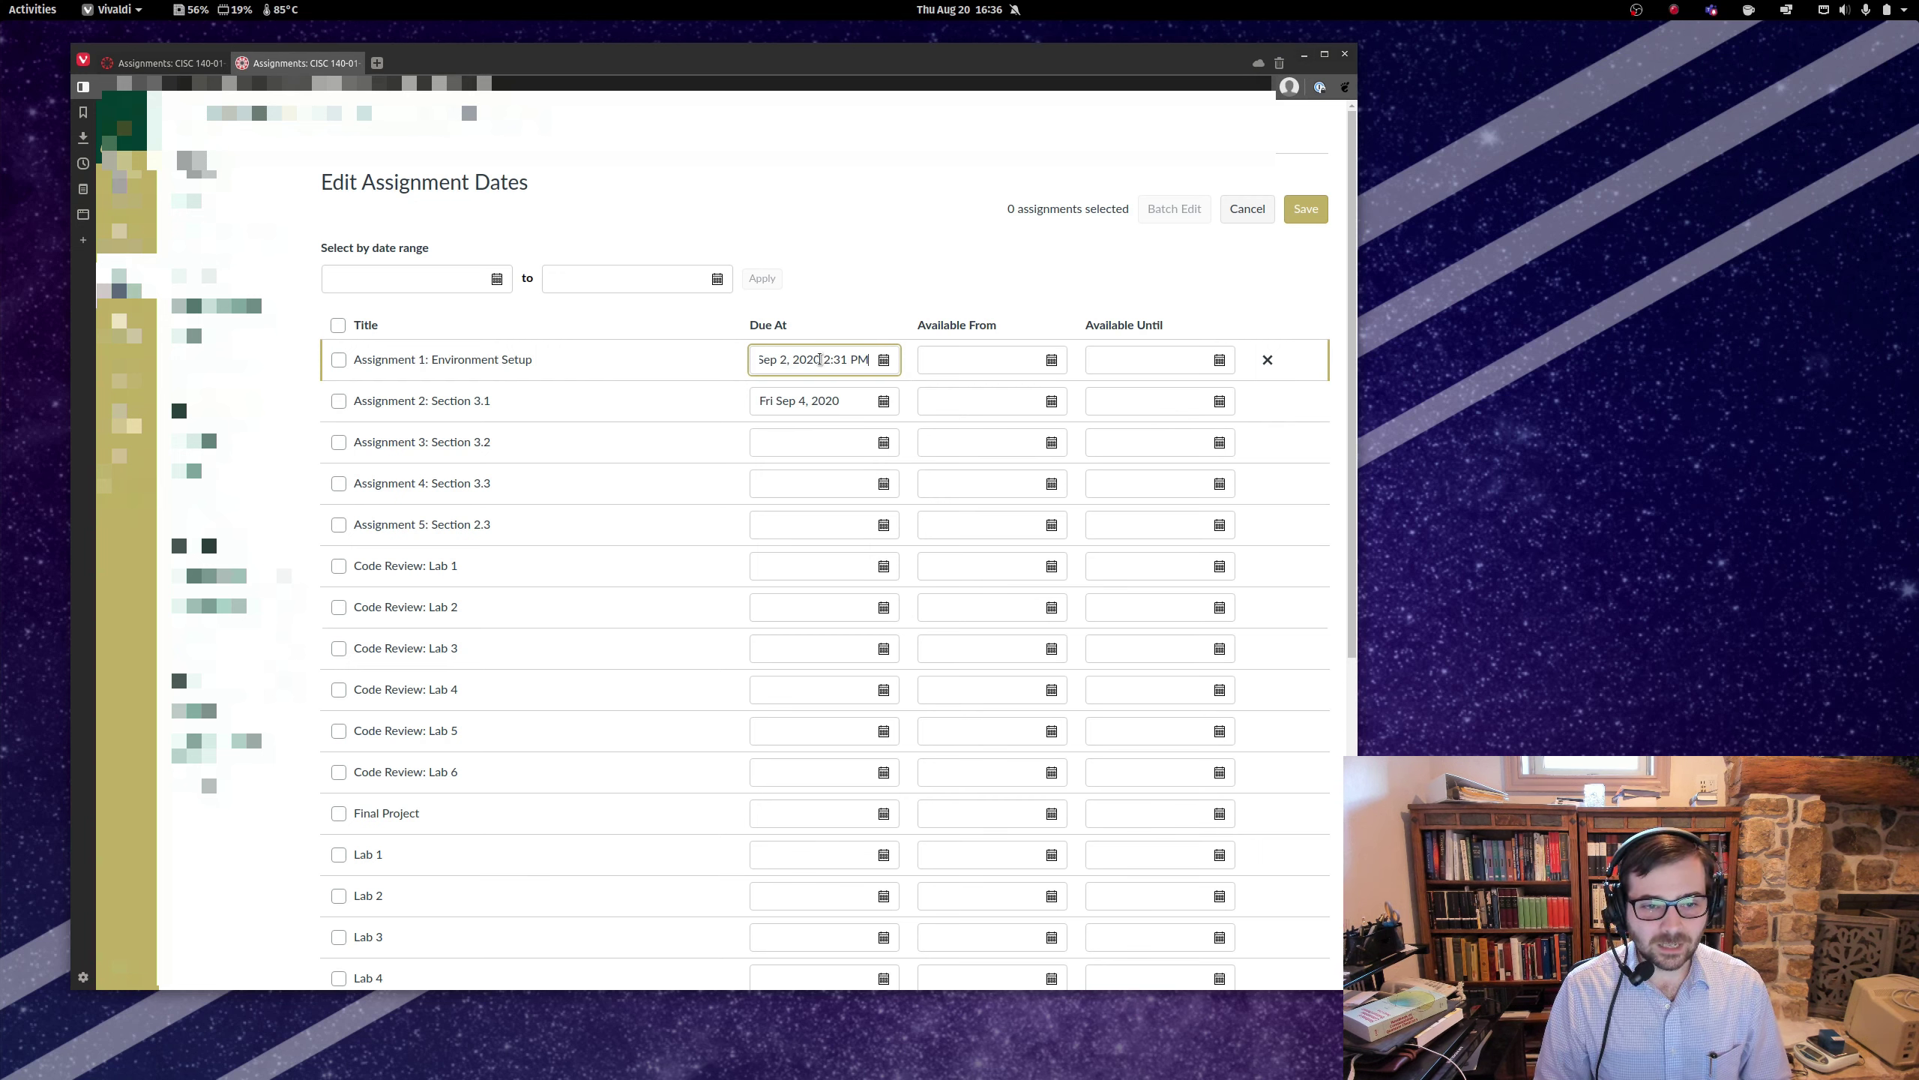
{"action": "left_click", "coordinate": [1315, 211]}
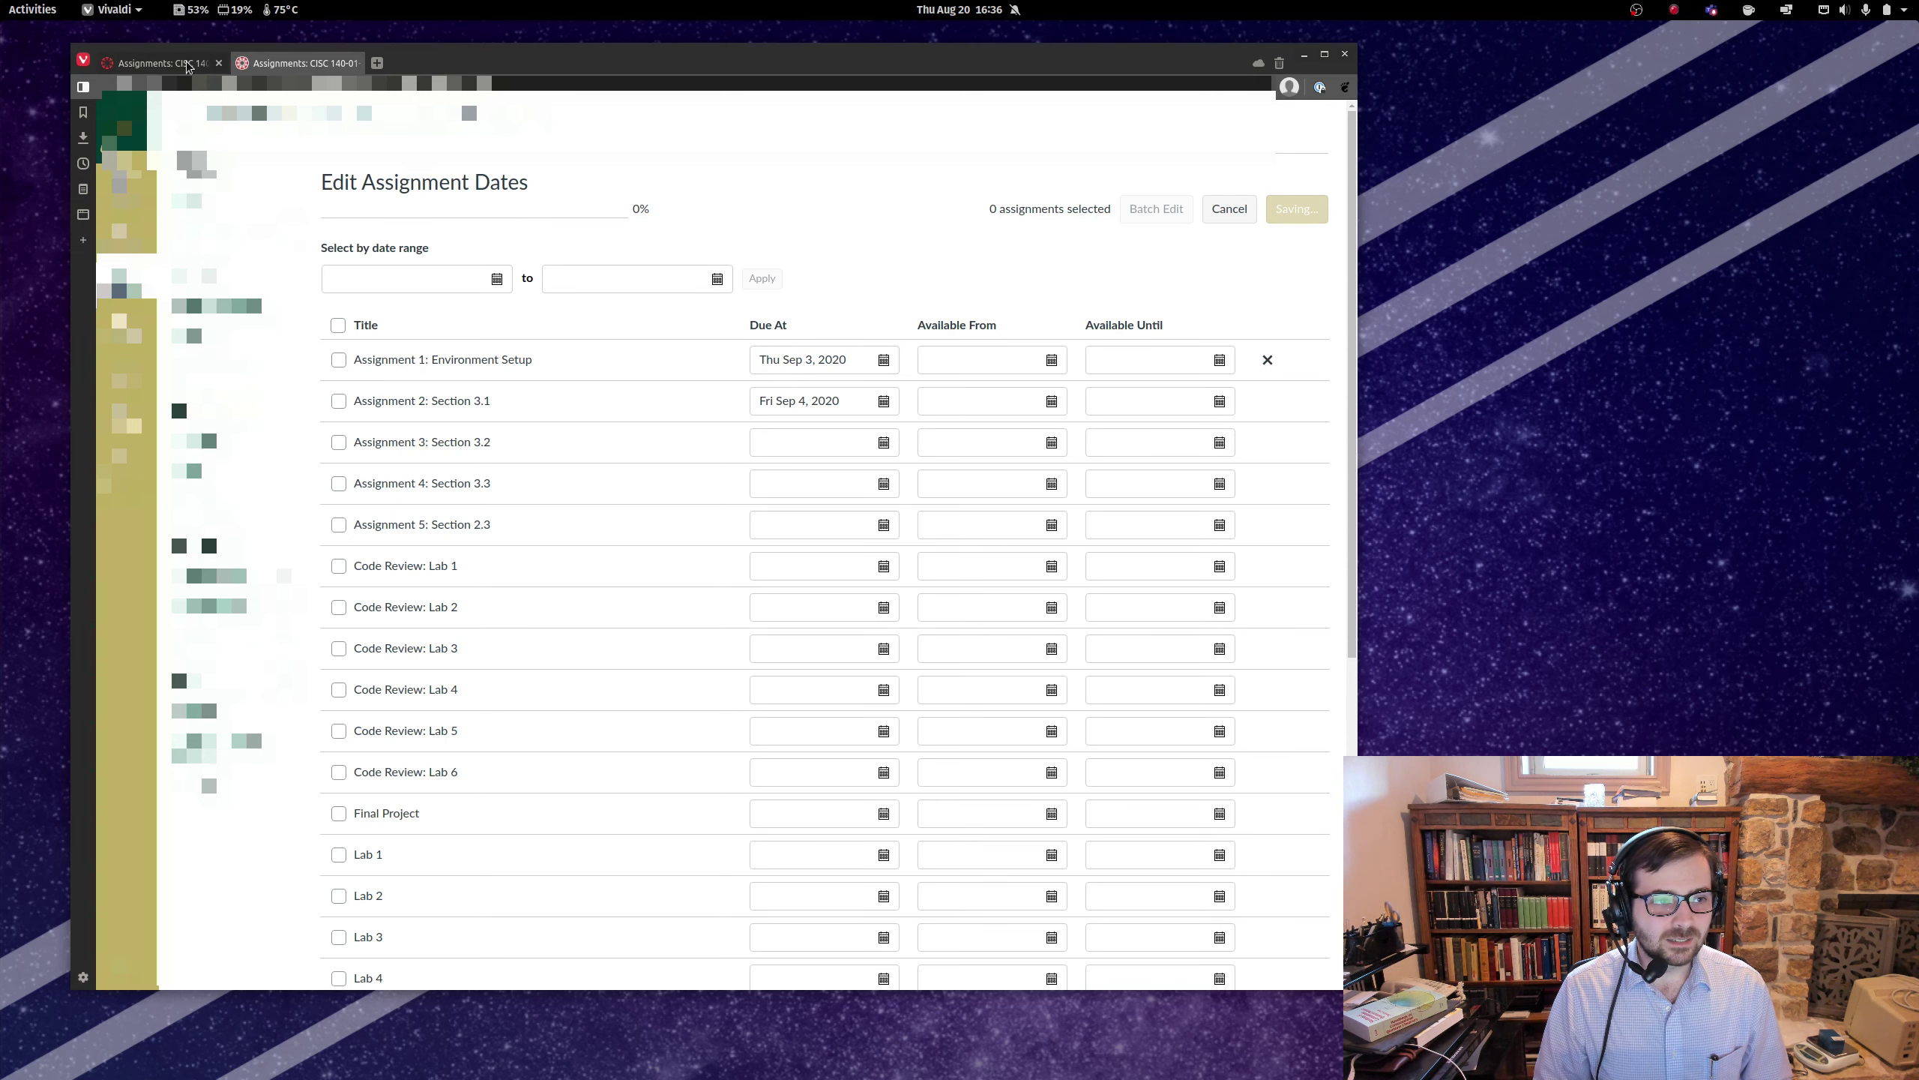
- Check Assignment 1's saved due date and time in the assignments list, and inspect Assignment 2's due date back in the date editor
{"action": "mouse_move", "coordinate": [189, 68]}
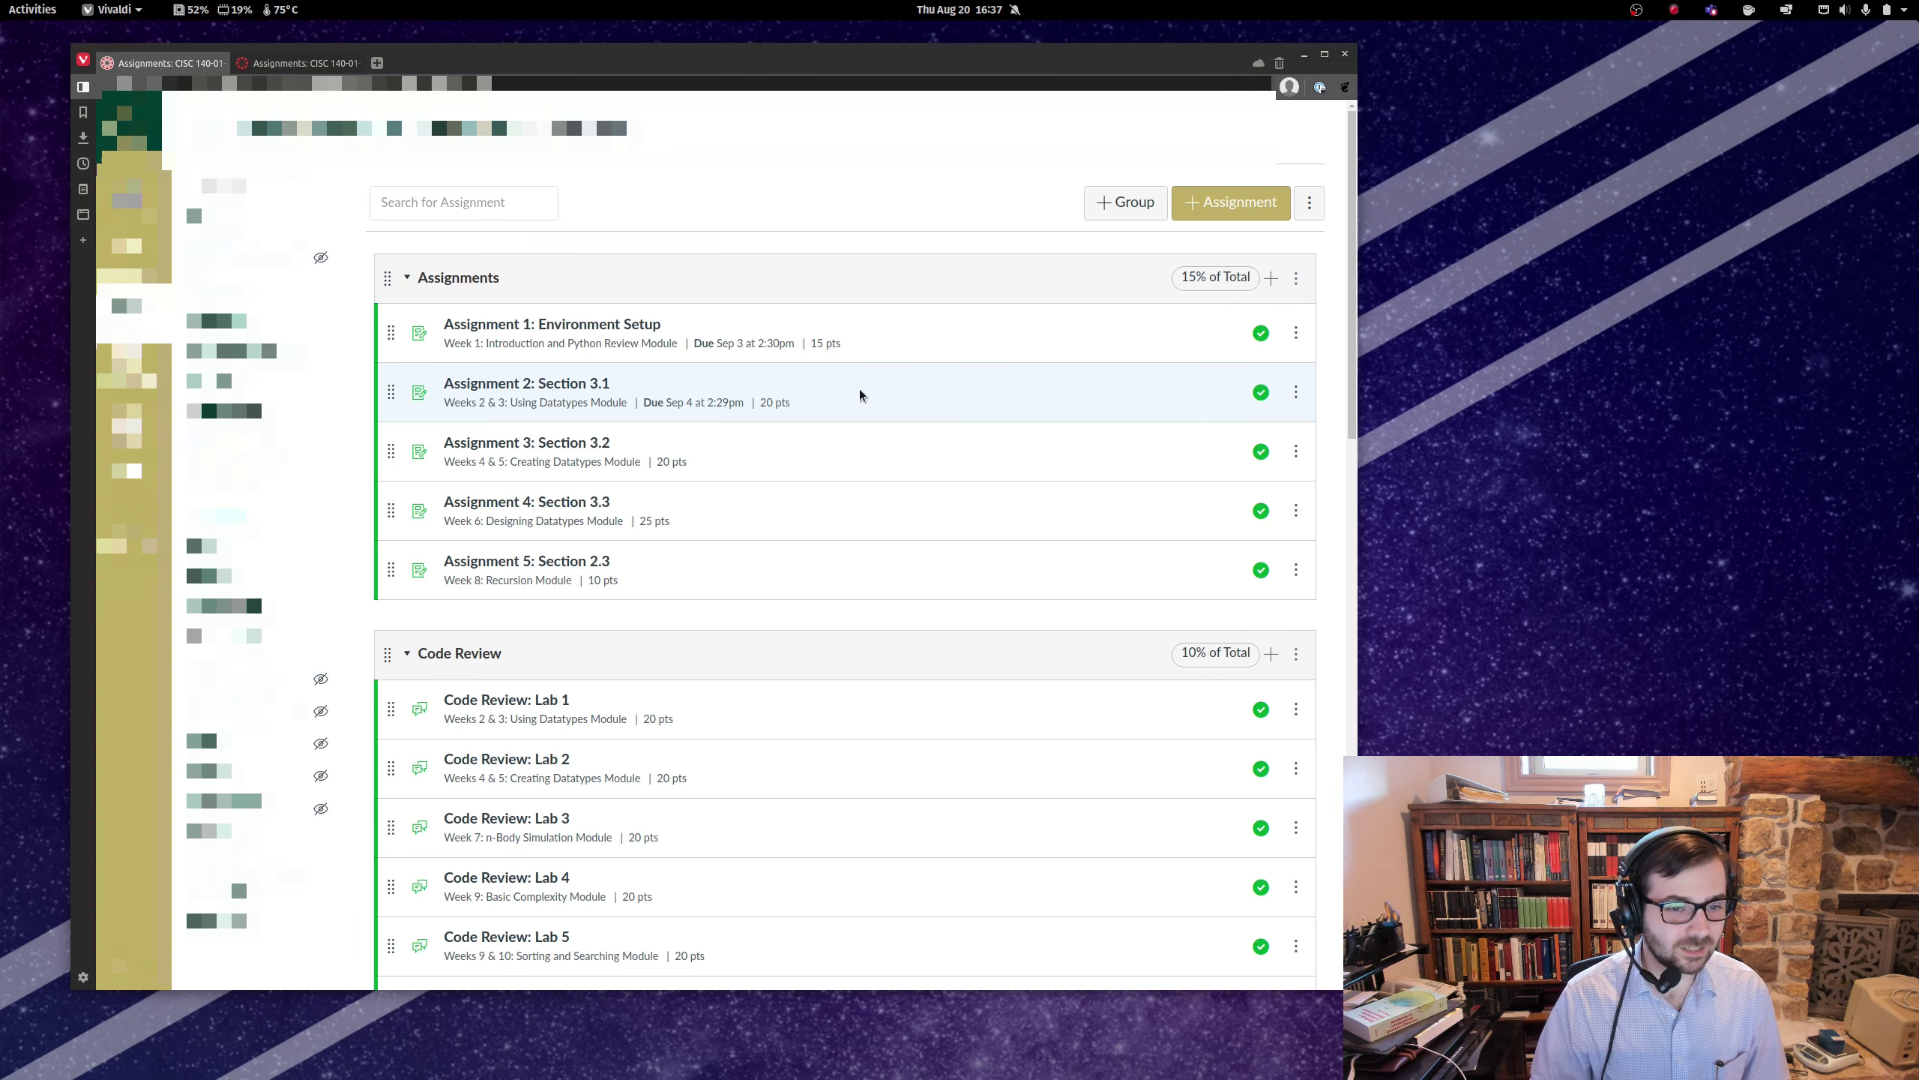
{"action": "left_click", "coordinate": [285, 66]}
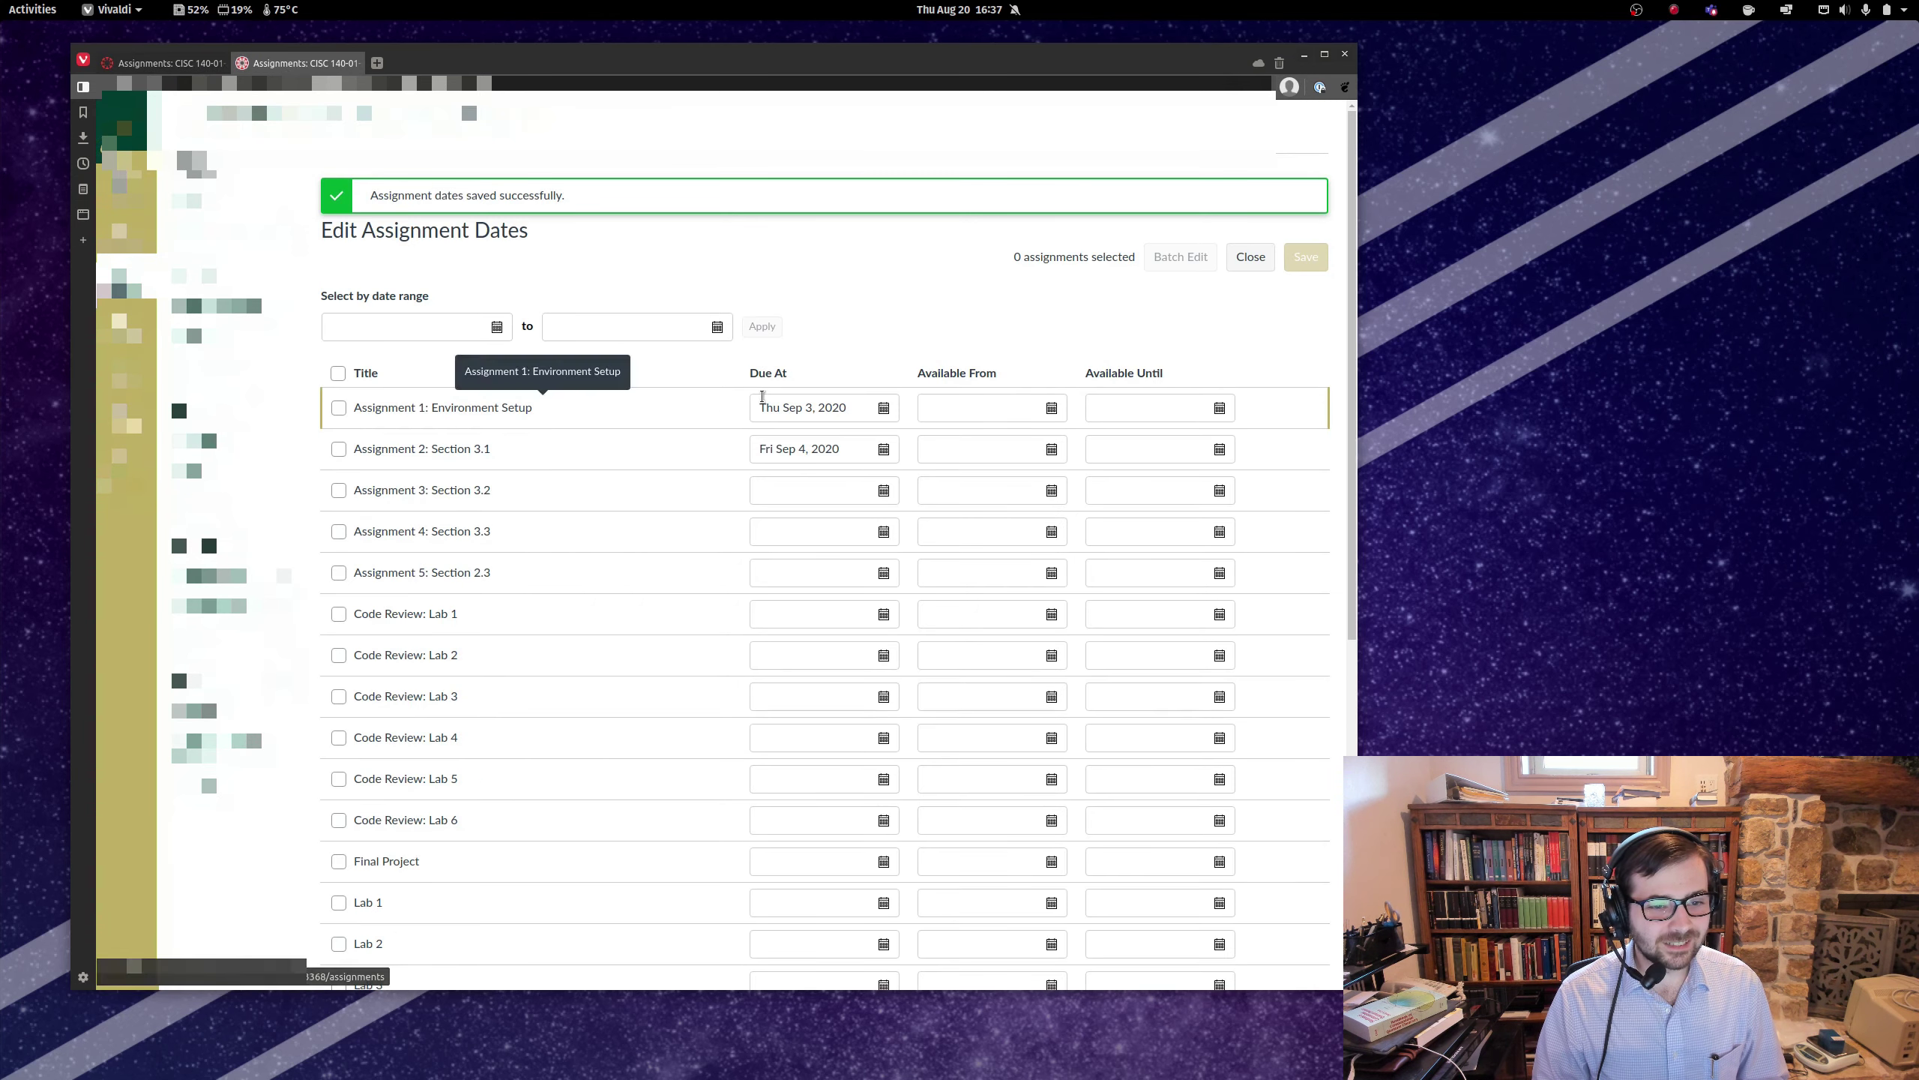
{"action": "left_click", "coordinate": [797, 448]}
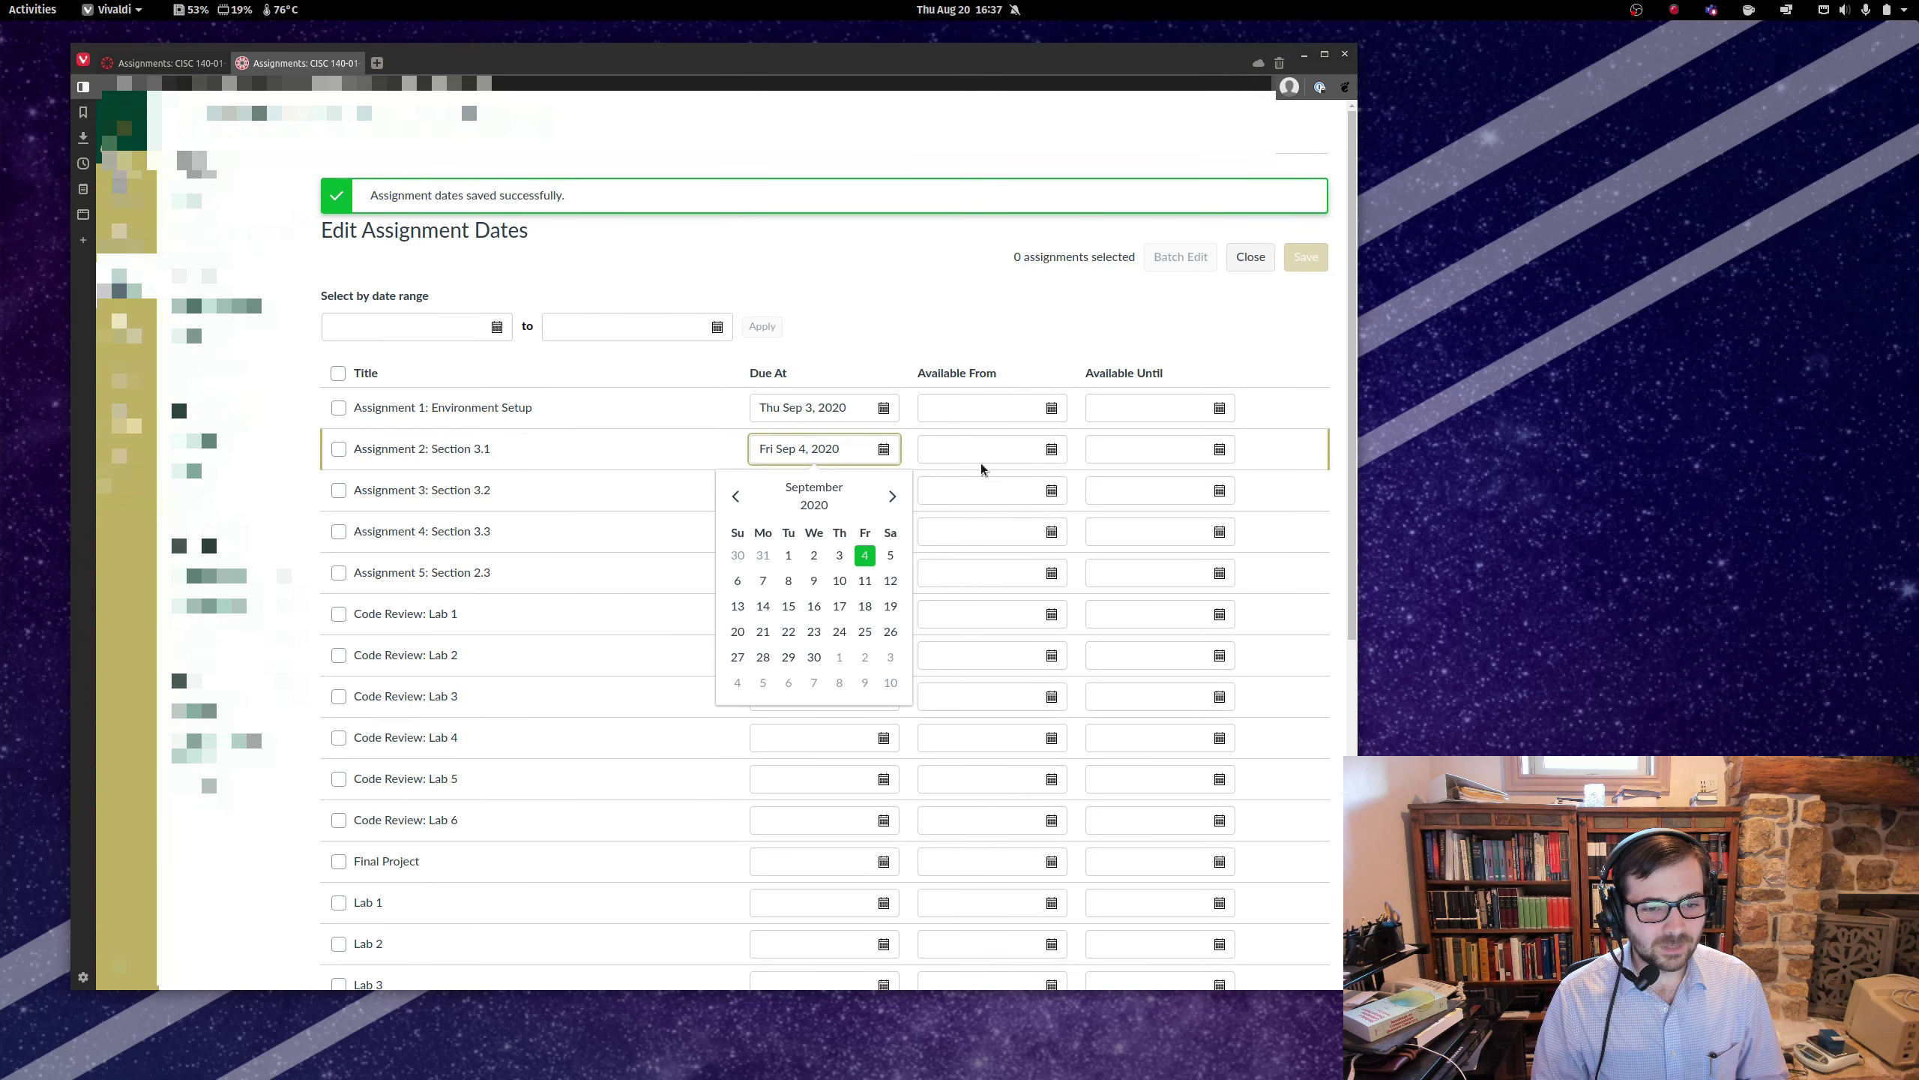
{"action": "left_click", "coordinate": [985, 471]}
- Set Assignment 3: Section 3.2 due on Sep 3, 2020, append the time as "-2:30 PM", and save the dates
{"action": "left_click", "coordinate": [793, 451]}
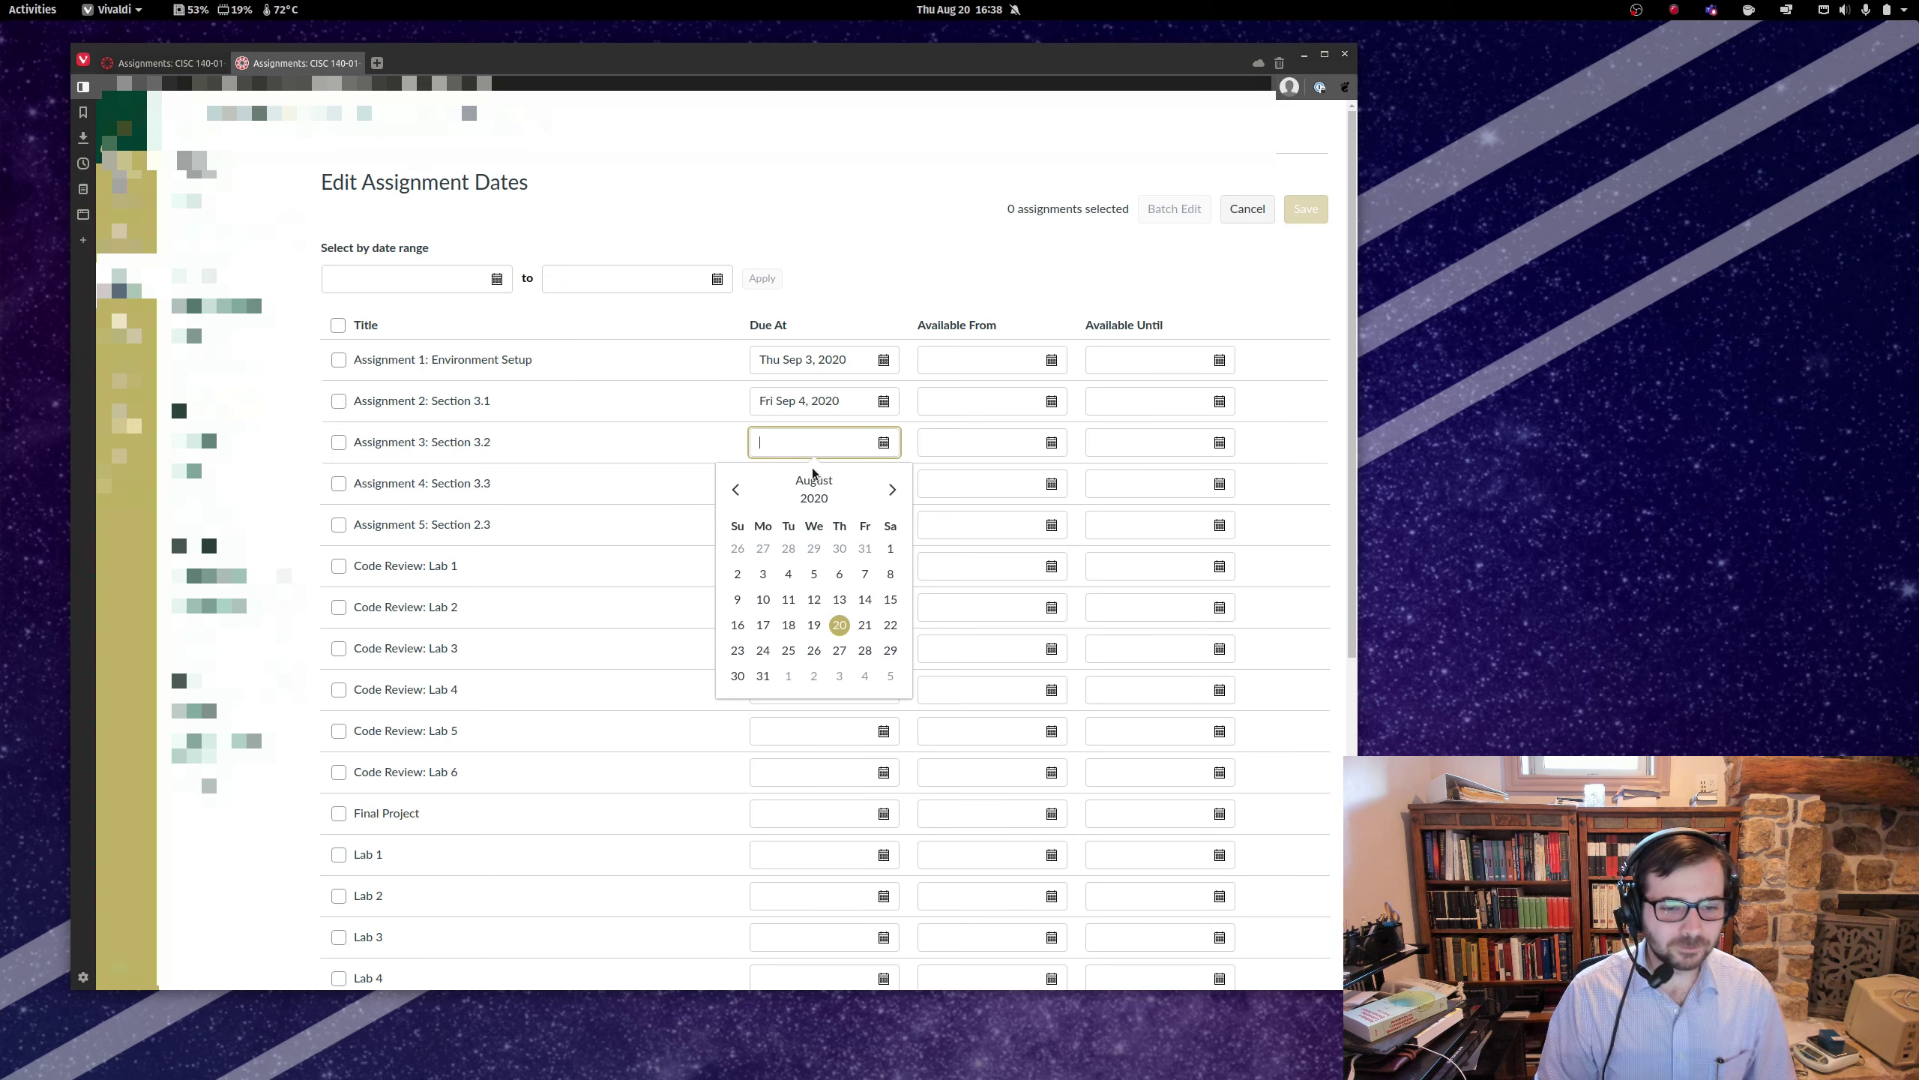
{"action": "left_click", "coordinate": [837, 676]}
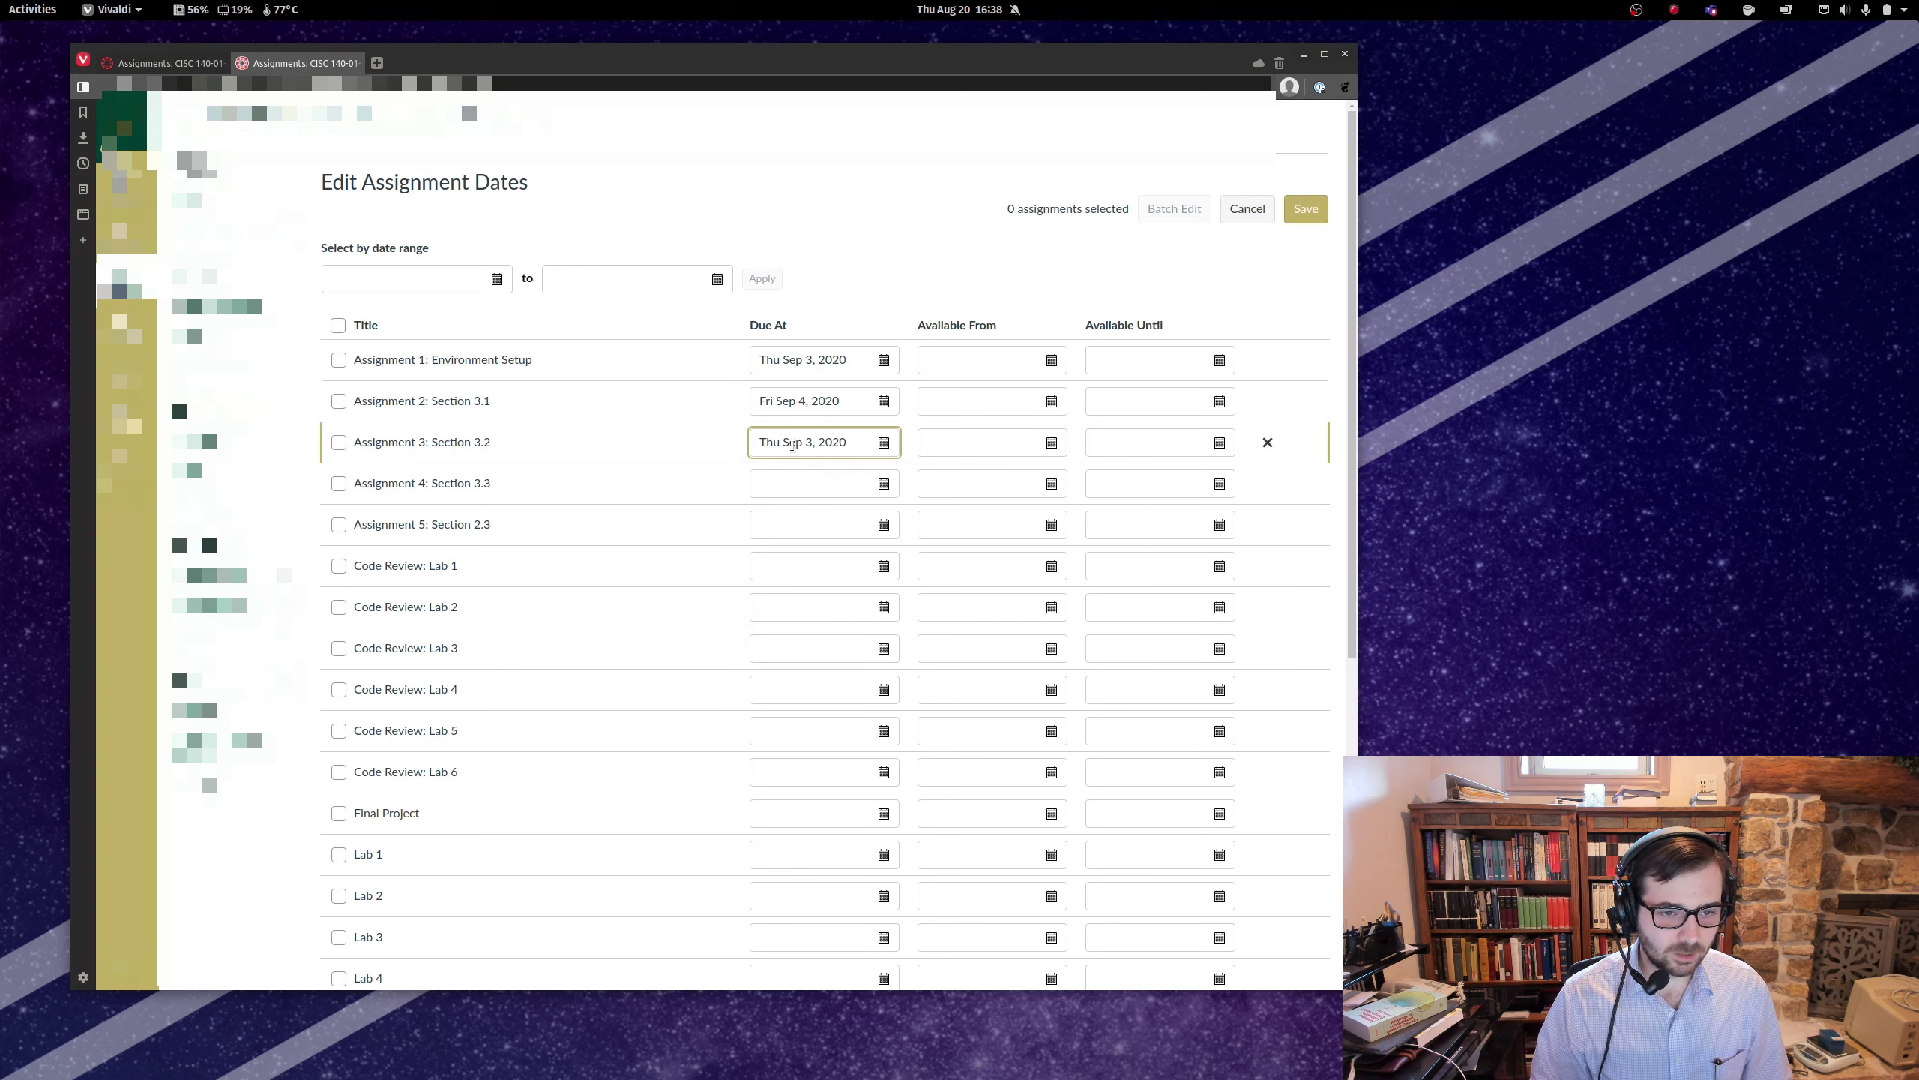
{"action": "left_click", "coordinate": [869, 449]}
{"action": "left_click", "coordinate": [867, 448]}
{"action": "left_click", "coordinate": [861, 445]}
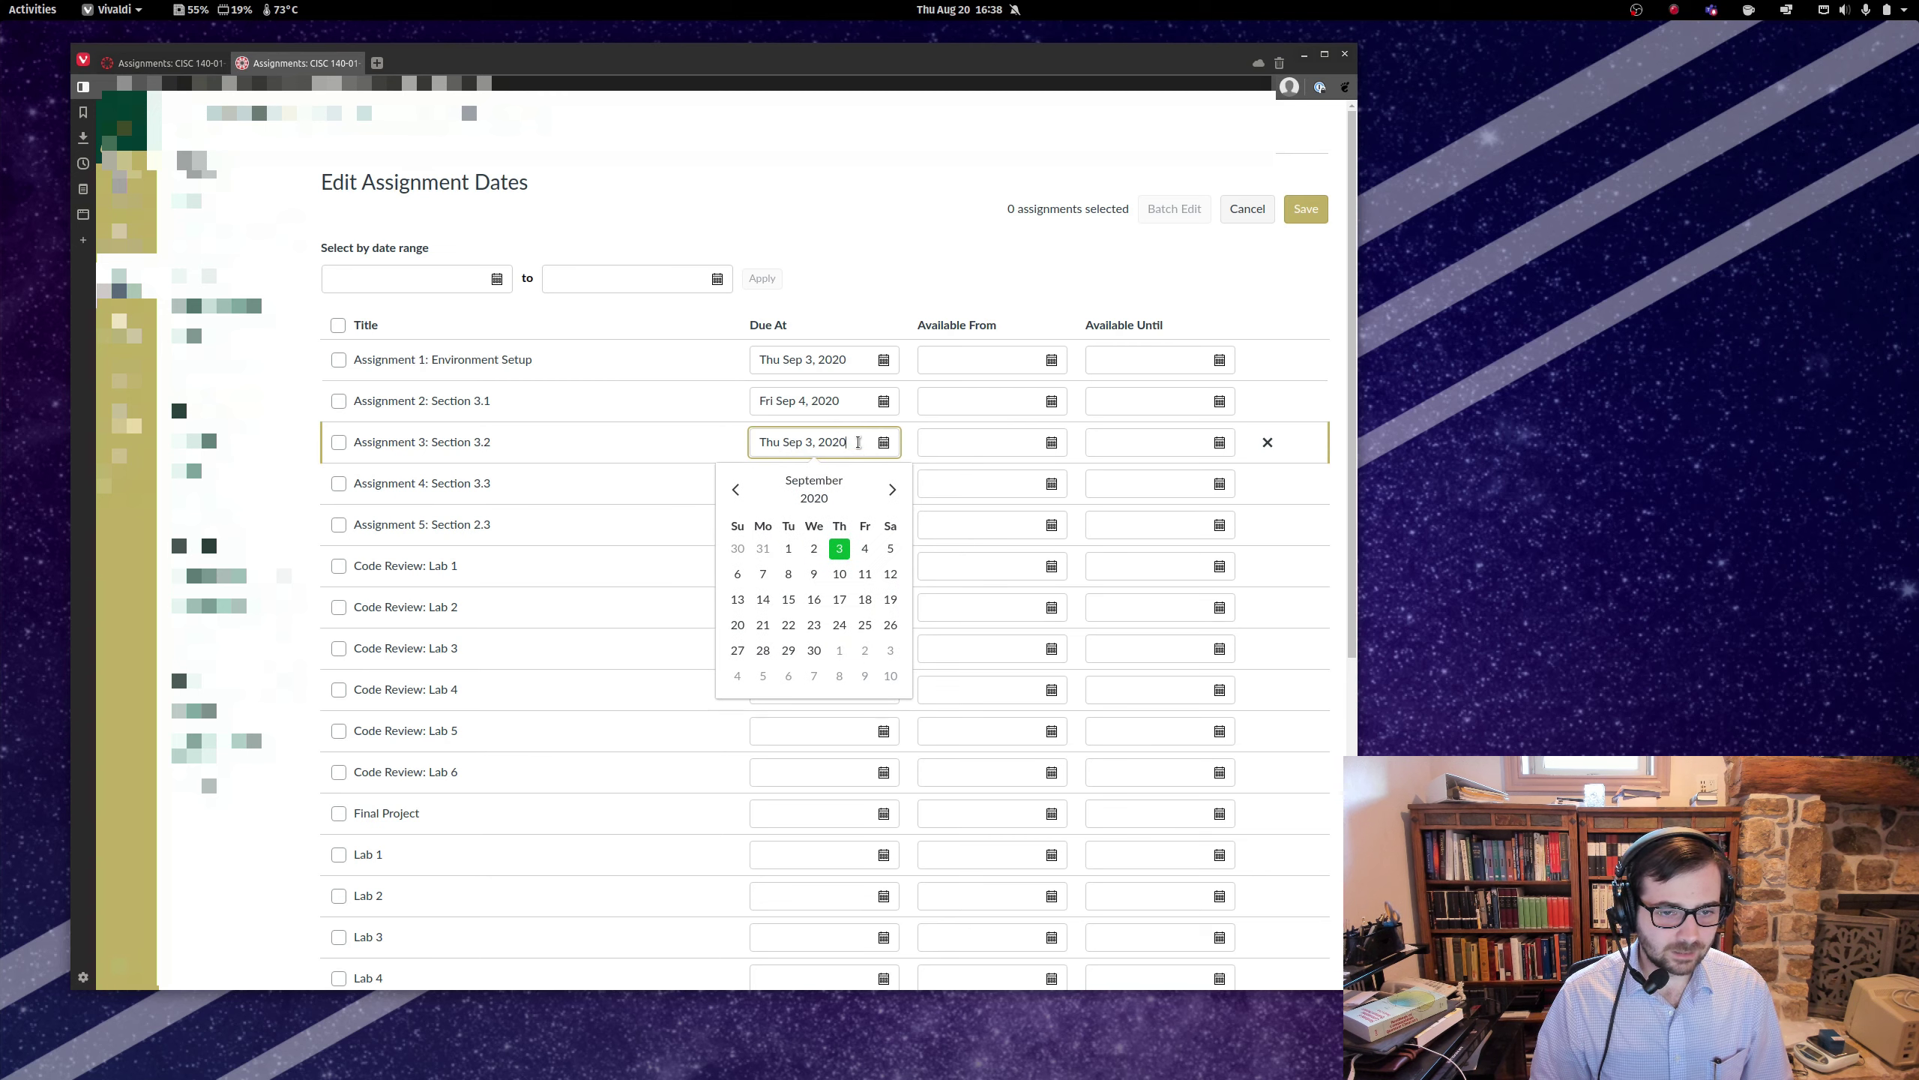
{"action": "type", "text": "-2:30 PM"}
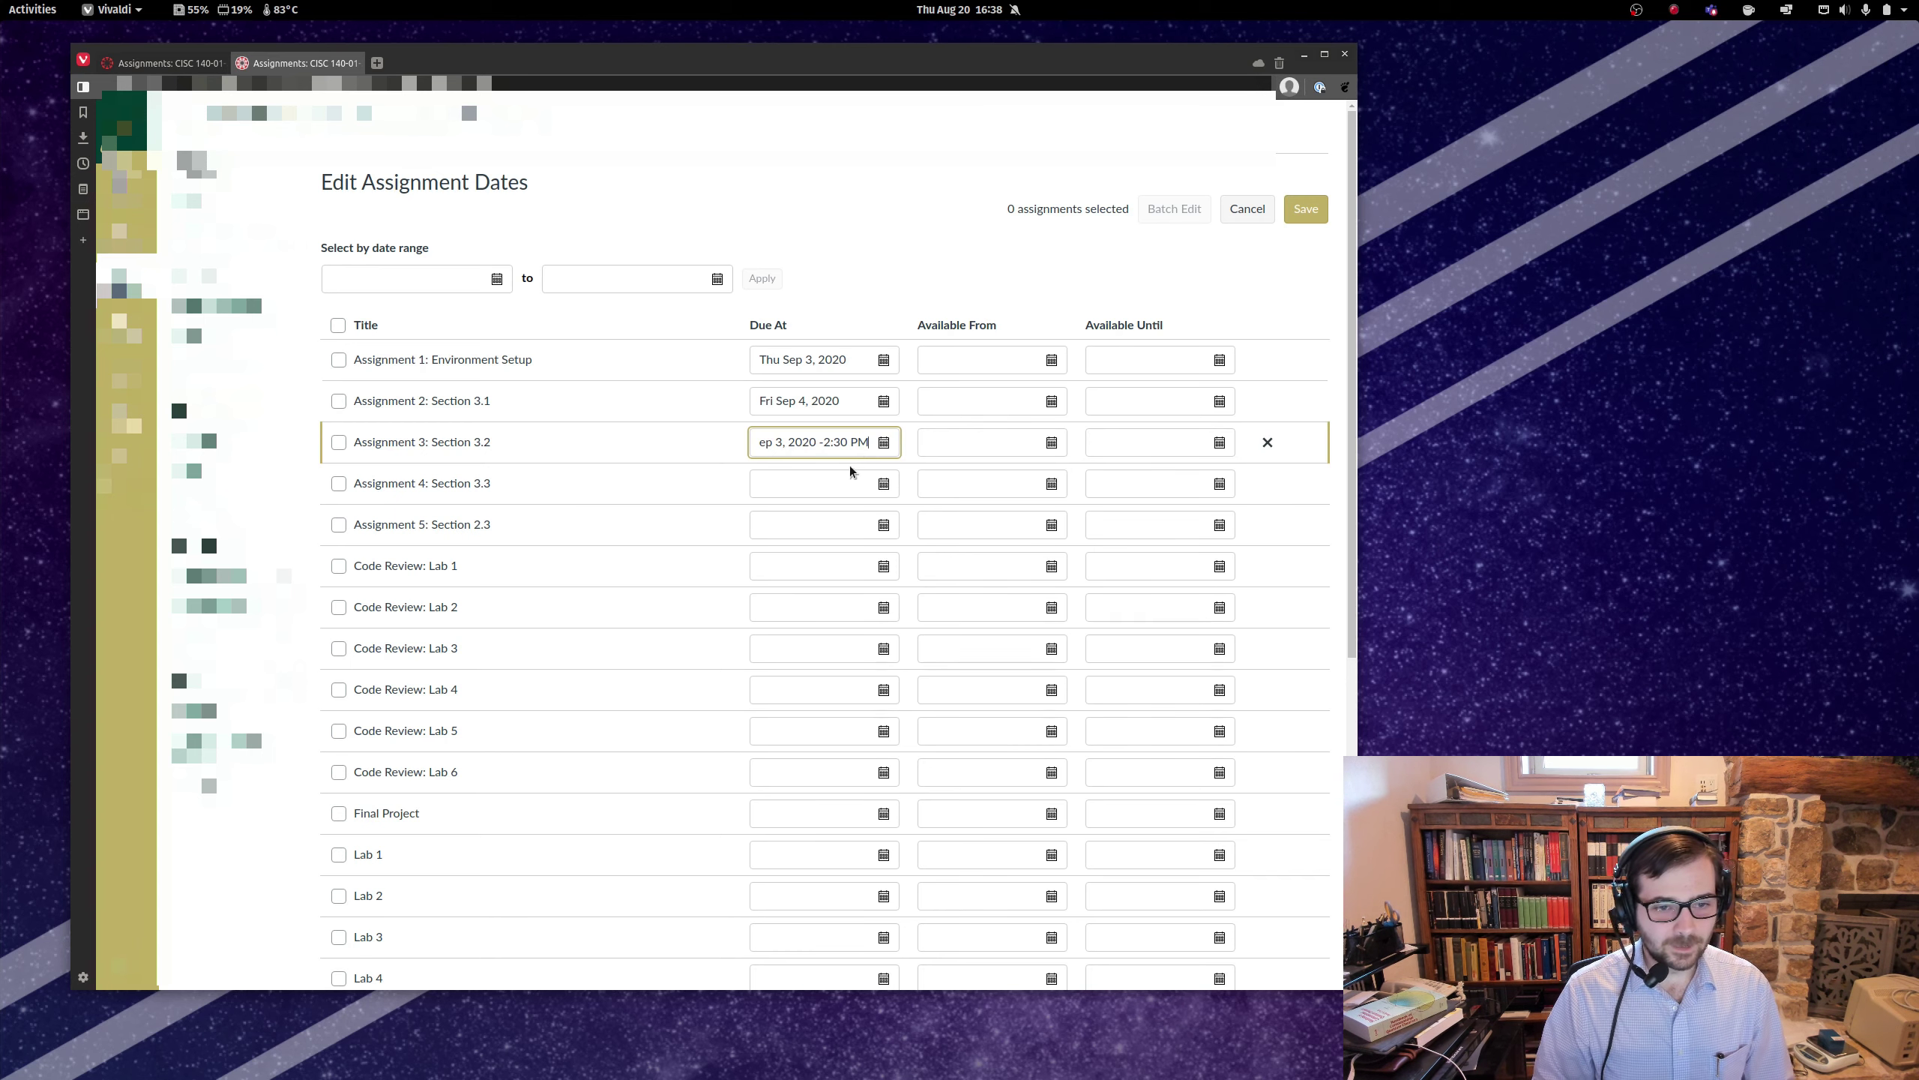
{"action": "left_click", "coordinate": [847, 486]}
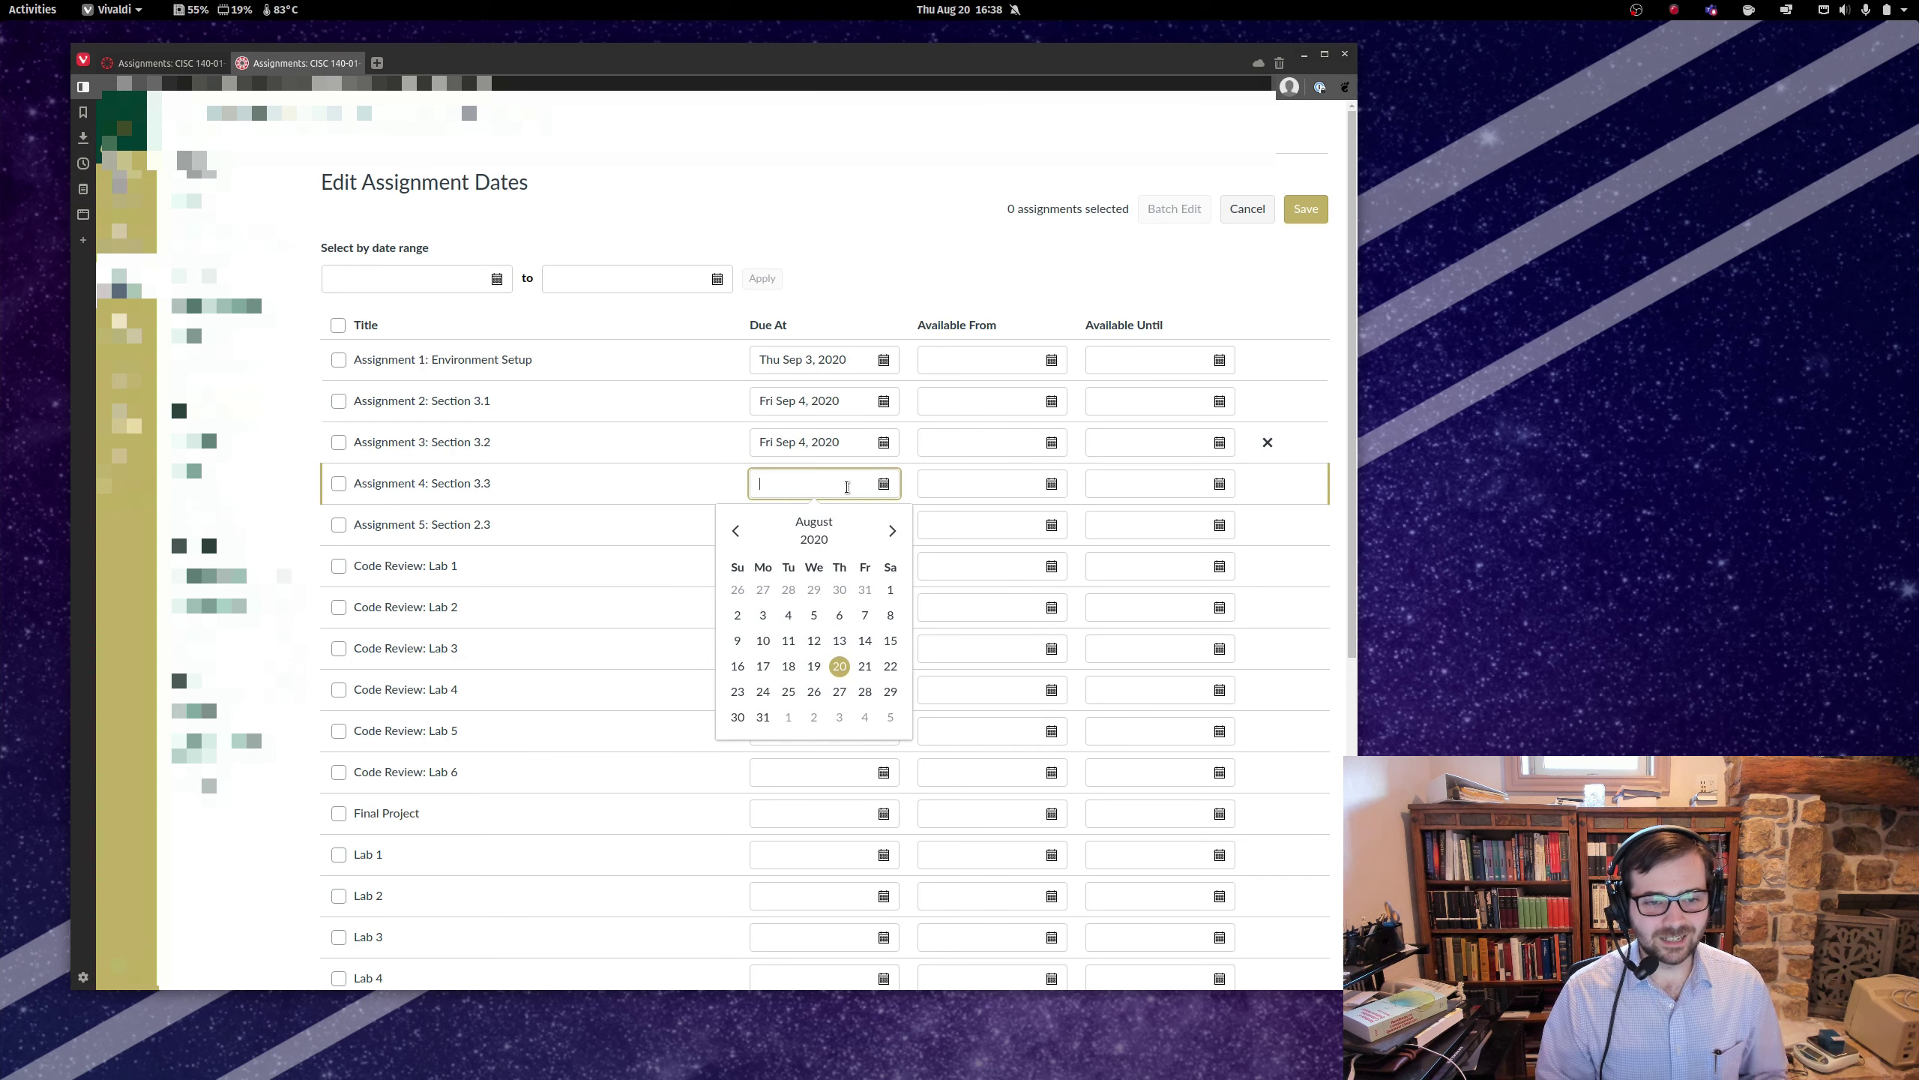
{"action": "left_click", "coordinate": [1306, 209]}
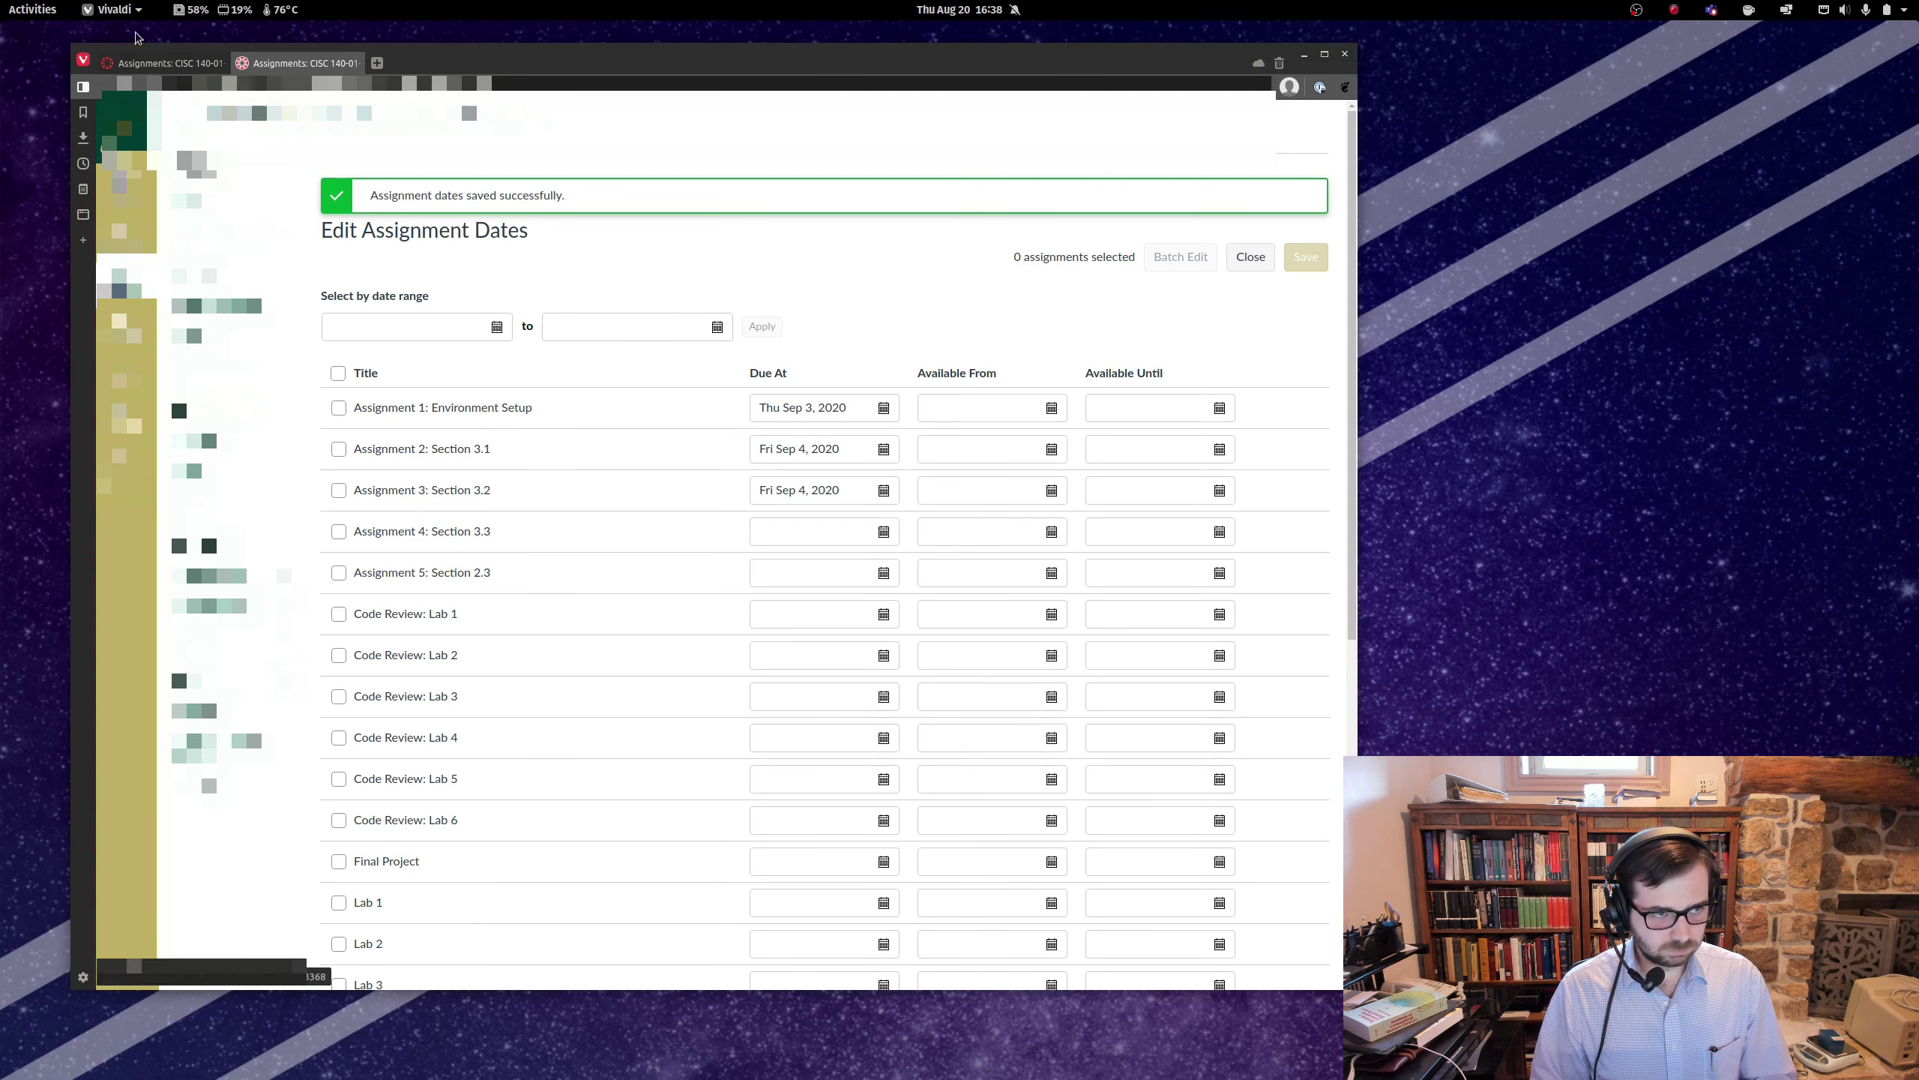
- Reload the assignments list to check Assignment 3's saved due date and time, and inspect its due date calendar in the date editor
{"action": "left_click", "coordinate": [153, 58]}
{"action": "key", "text": "F5"}
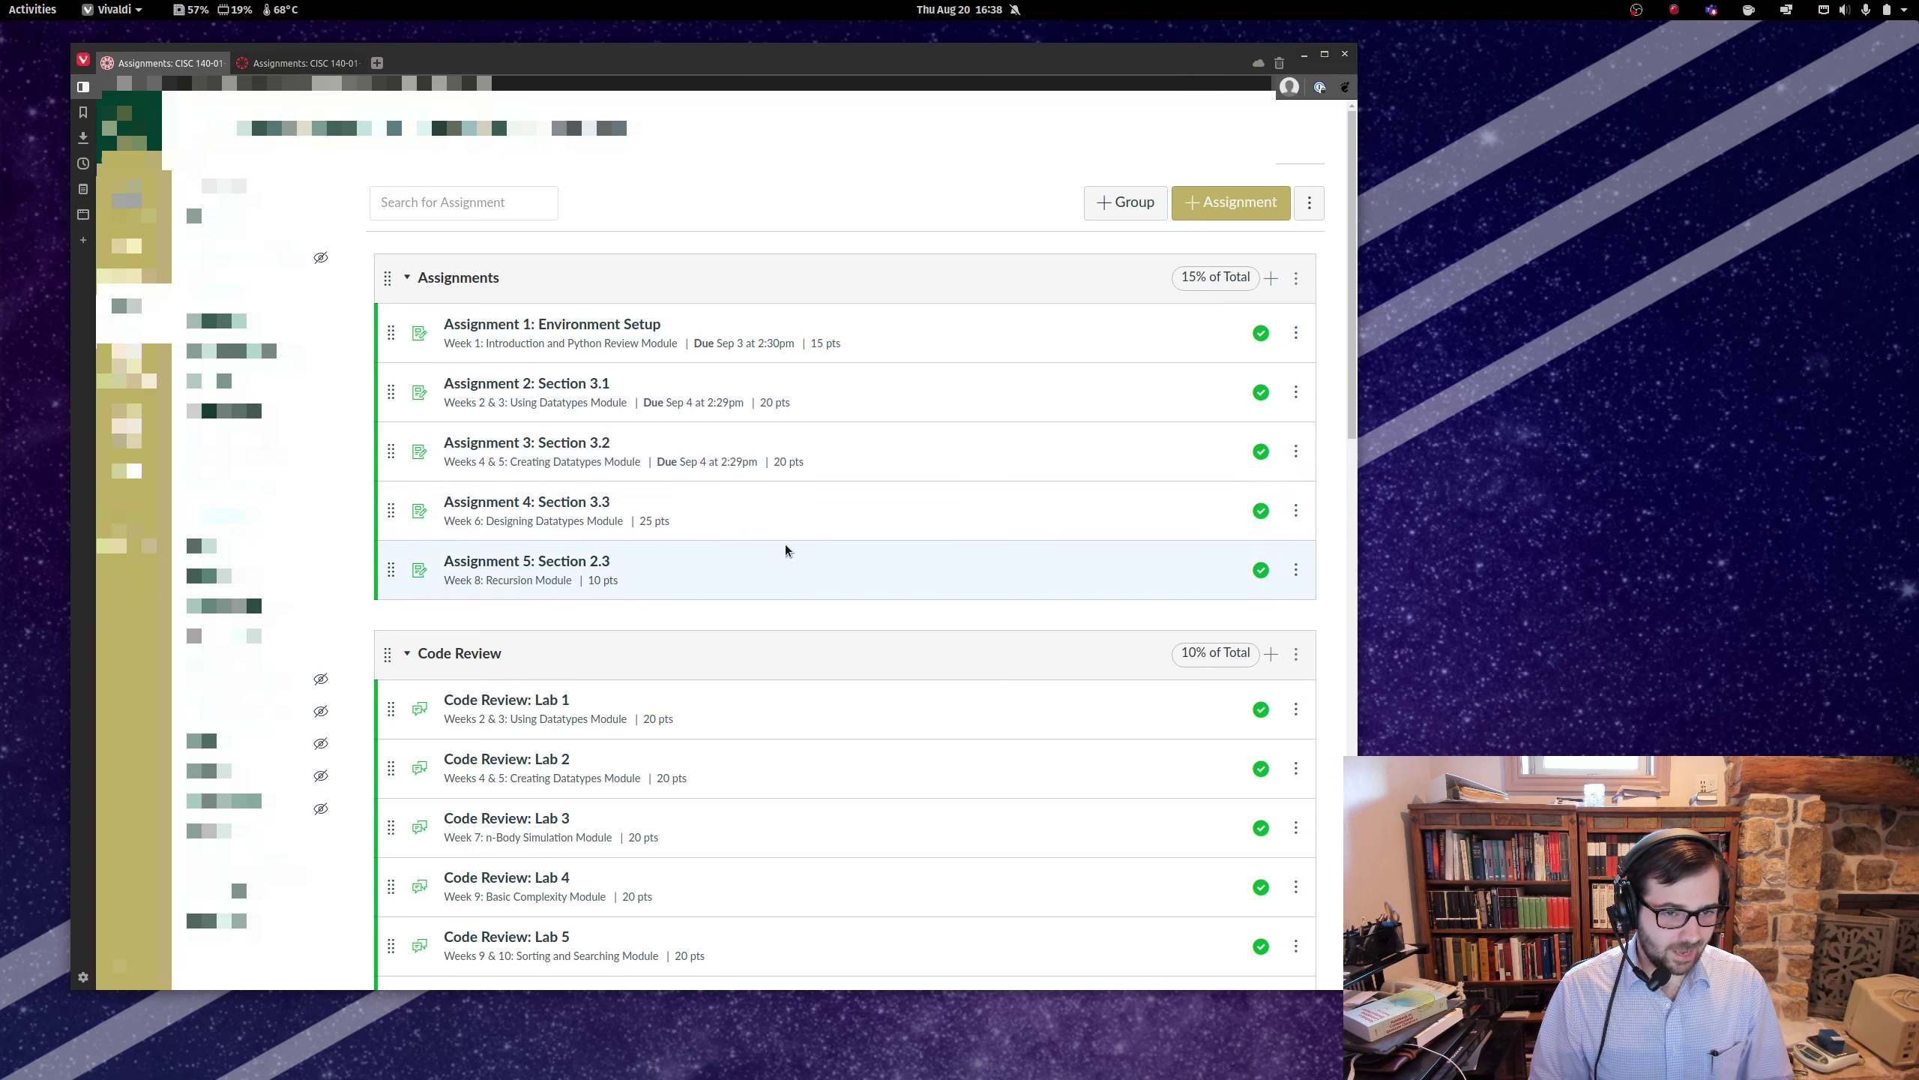
{"action": "left_click", "coordinate": [281, 65]}
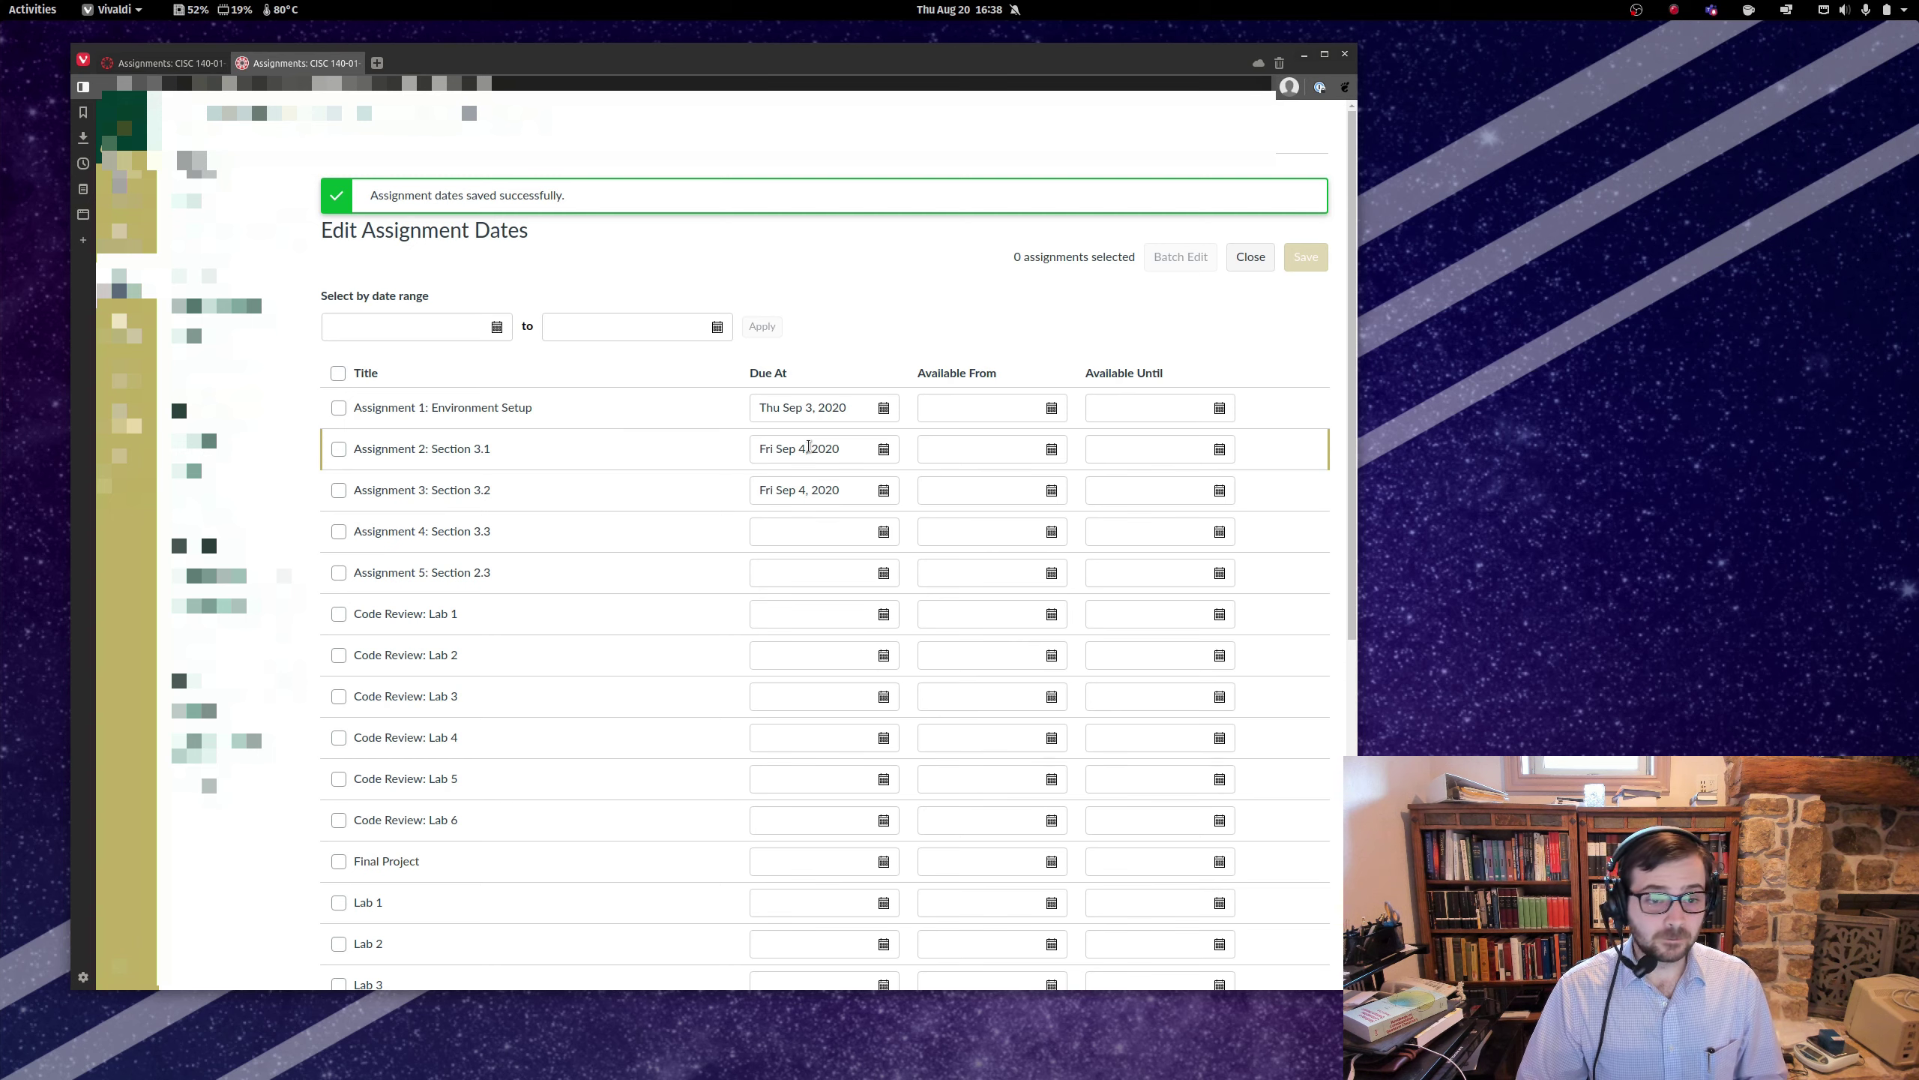
{"action": "left_click", "coordinate": [883, 490]}
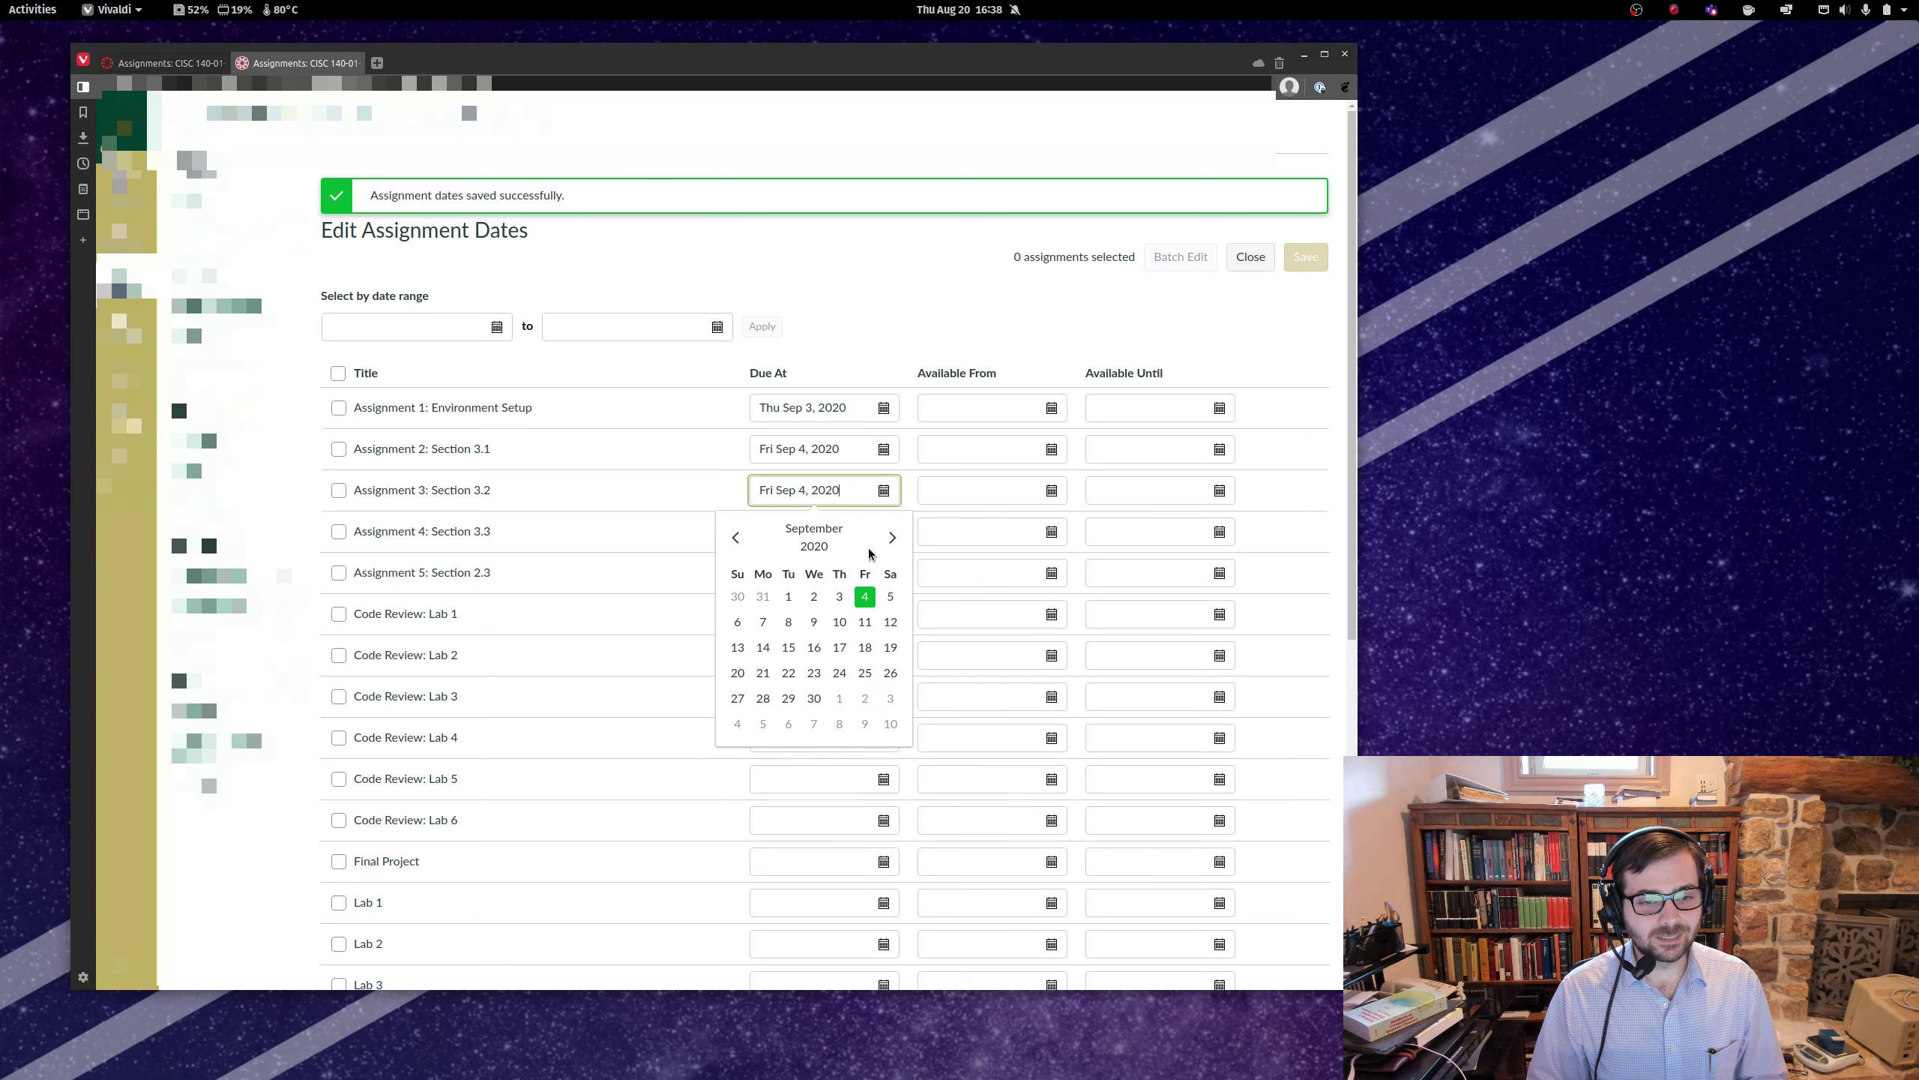
{"action": "left_click", "coordinate": [938, 488]}
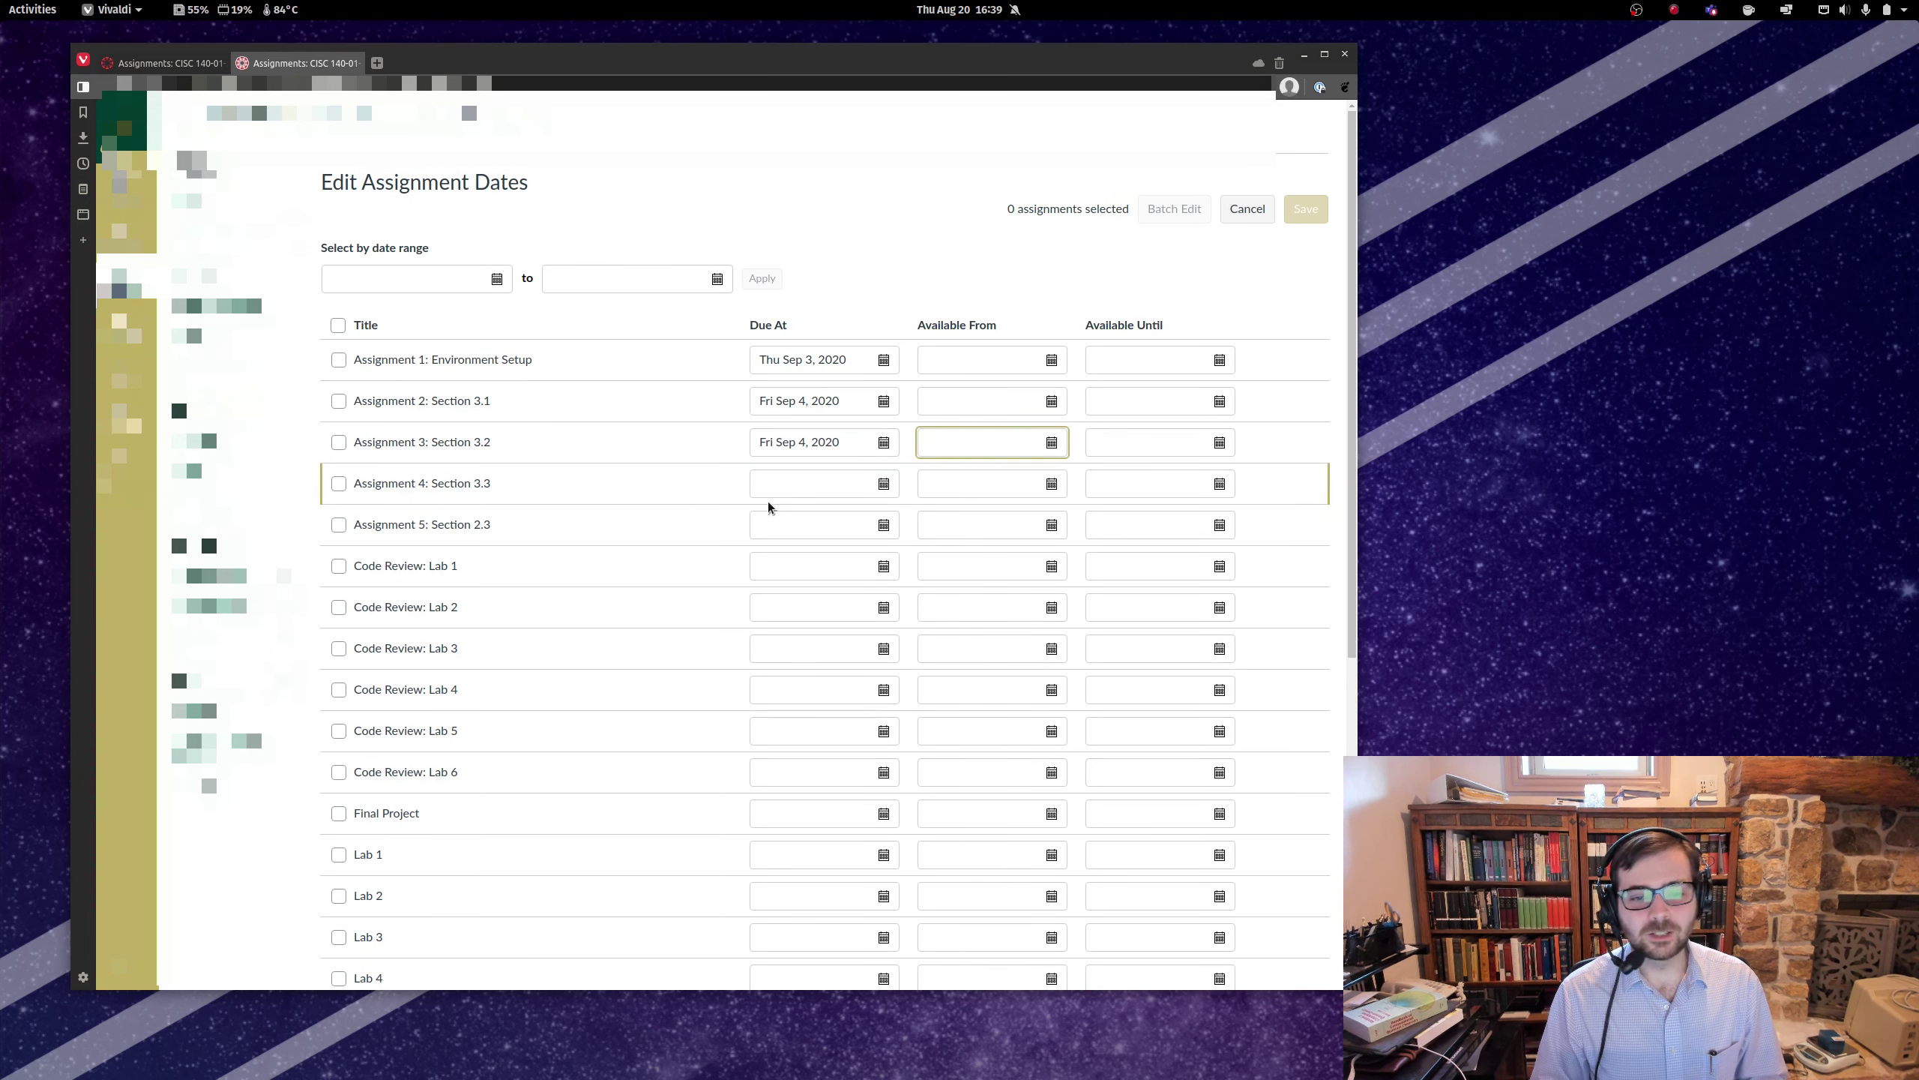